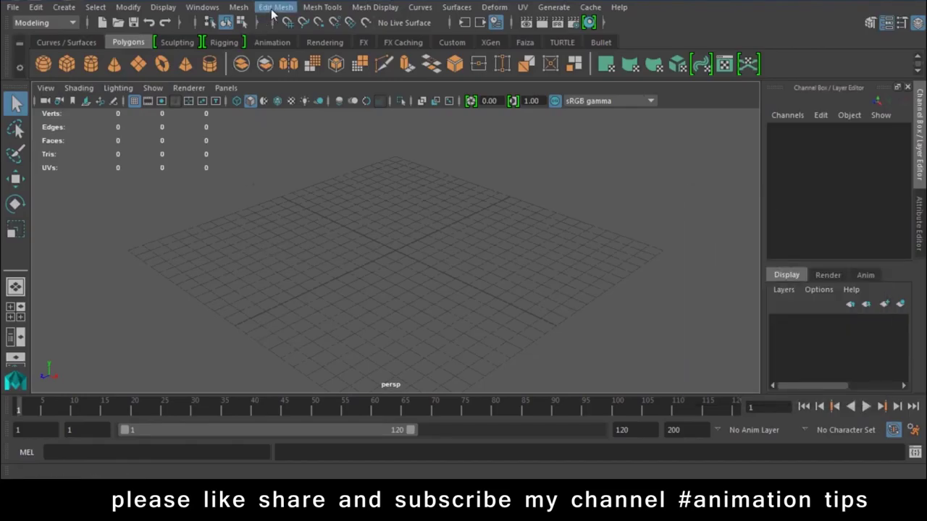
Step: Open the Edit Mesh menu over the empty perspective scene
click(273, 8)
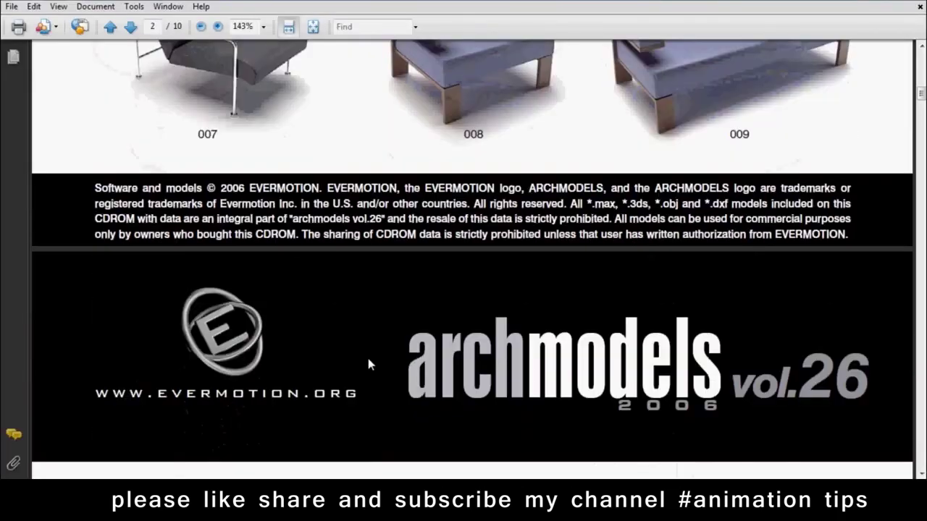
Step: Scroll the PDF catalogue to the 013–018 seating row, then switch back to Maya
scroll(366, 354, down, 5)
scroll(366, 359, down, 3)
scroll(368, 364, down, 2)
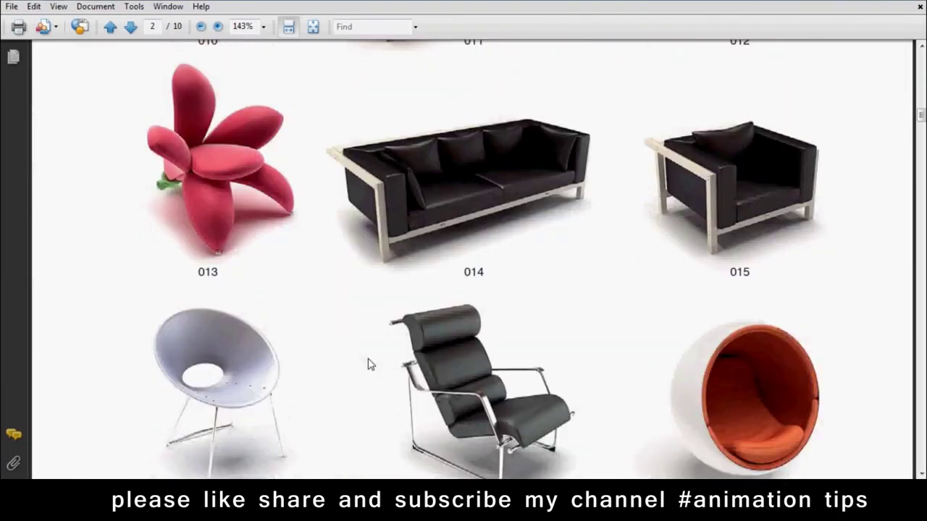
scroll(368, 359, up, 4)
scroll(368, 358, down, 3)
scroll(368, 364, down, 1)
scroll(389, 447, down, 3)
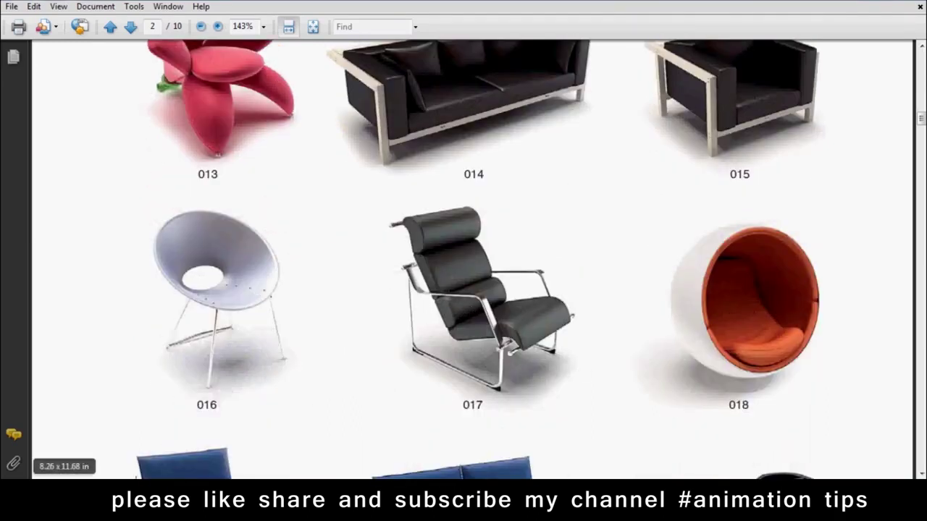
click(272, 507)
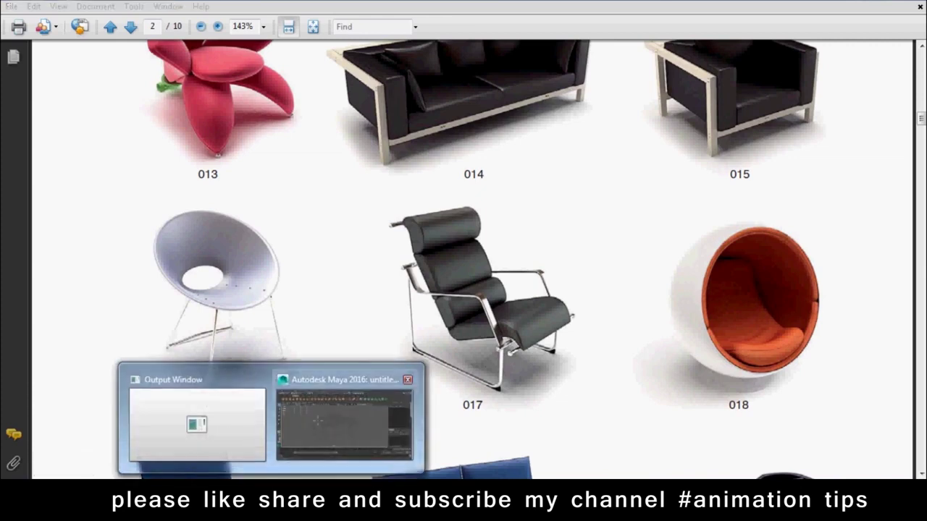
click(344, 423)
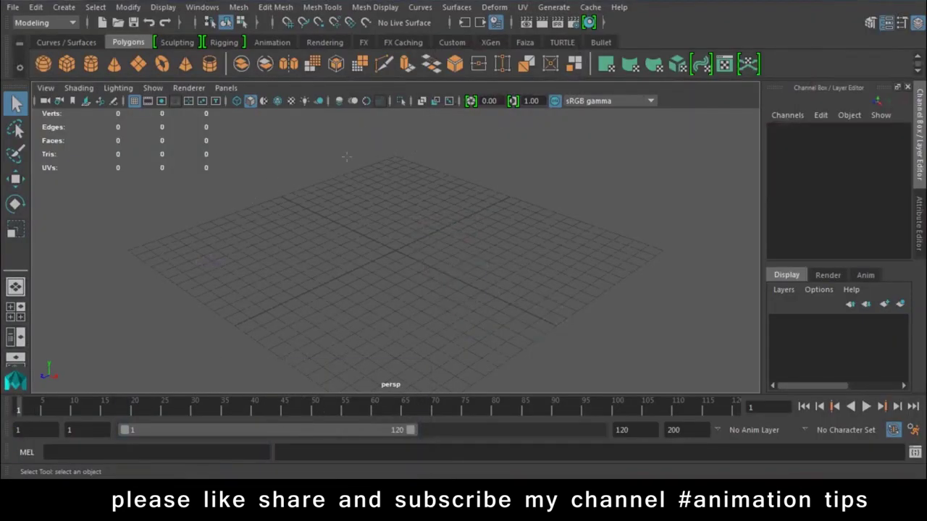
Step: In the front view, draw an EP curve through the backrest, seat and front drop
key(space)
drag(346, 156, 342, 195)
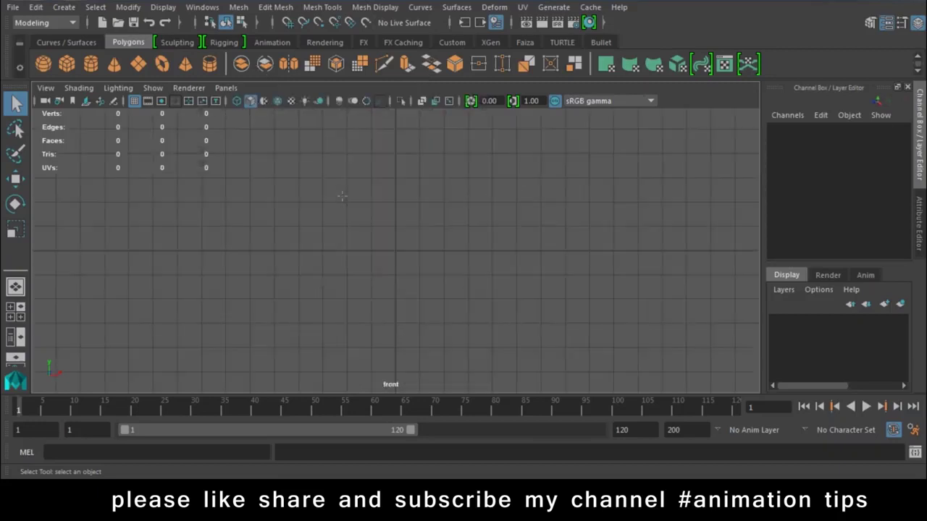
click(51, 42)
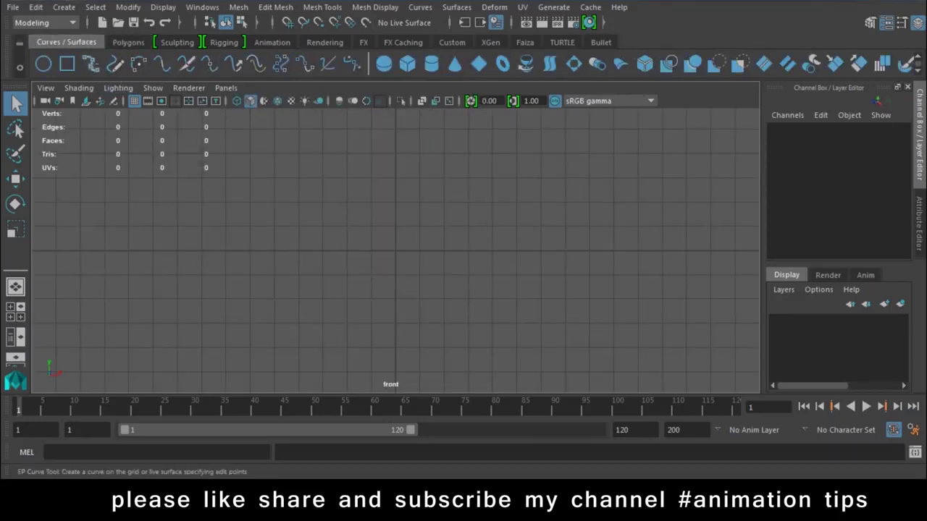
click(90, 64)
click(218, 166)
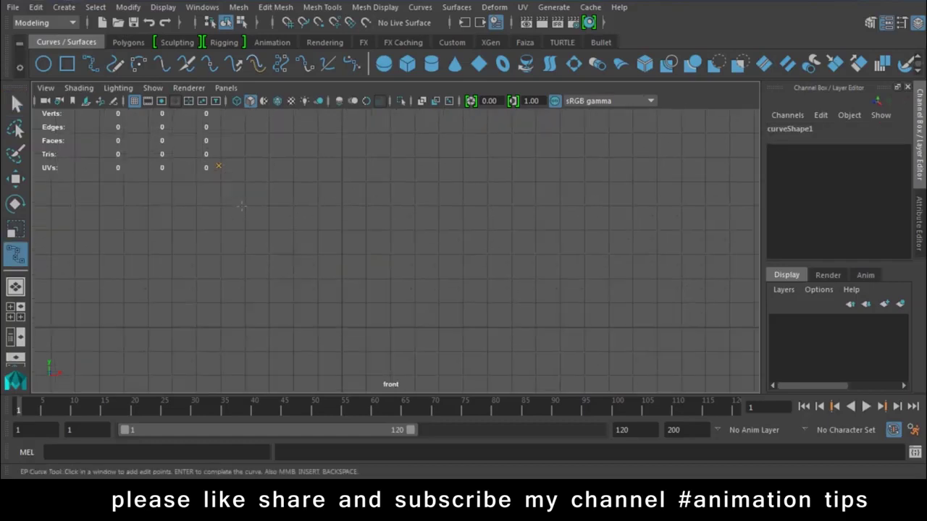
key(ctrl+z)
click(246, 215)
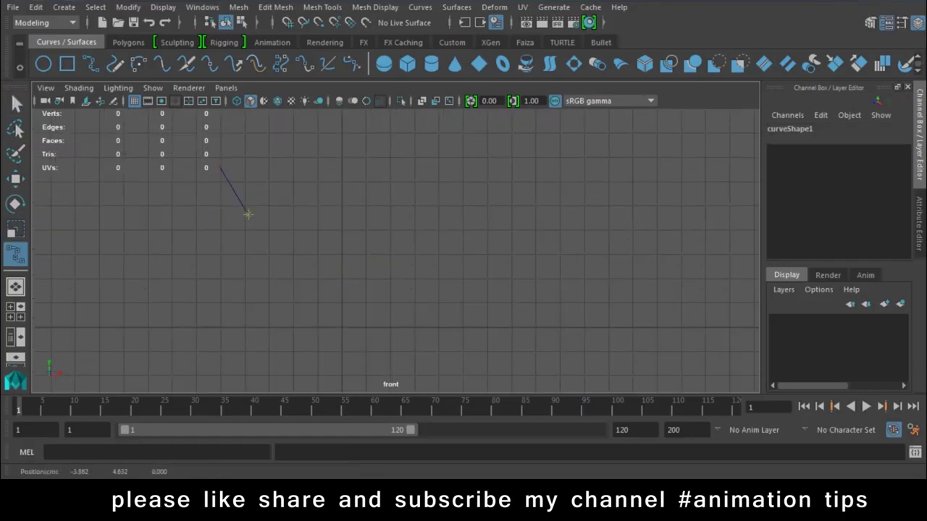
drag(270, 248, 277, 257)
click(309, 264)
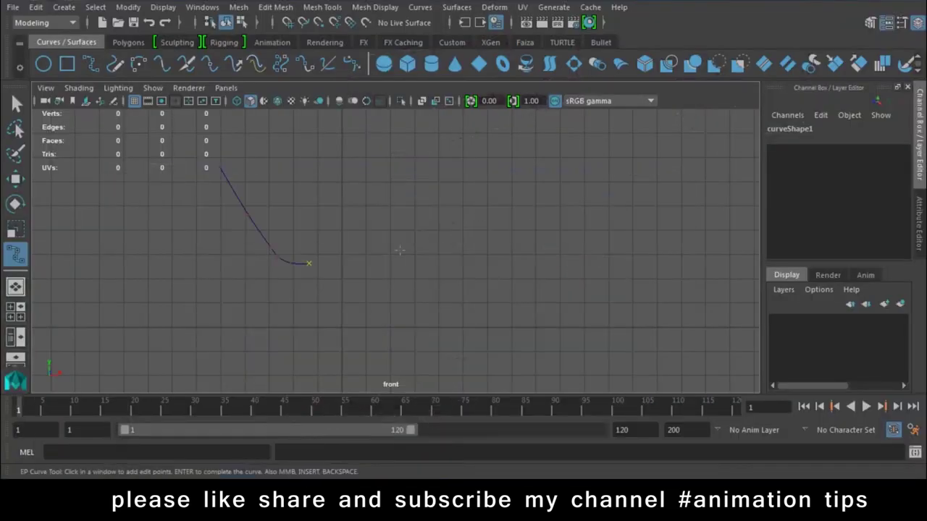
click(440, 243)
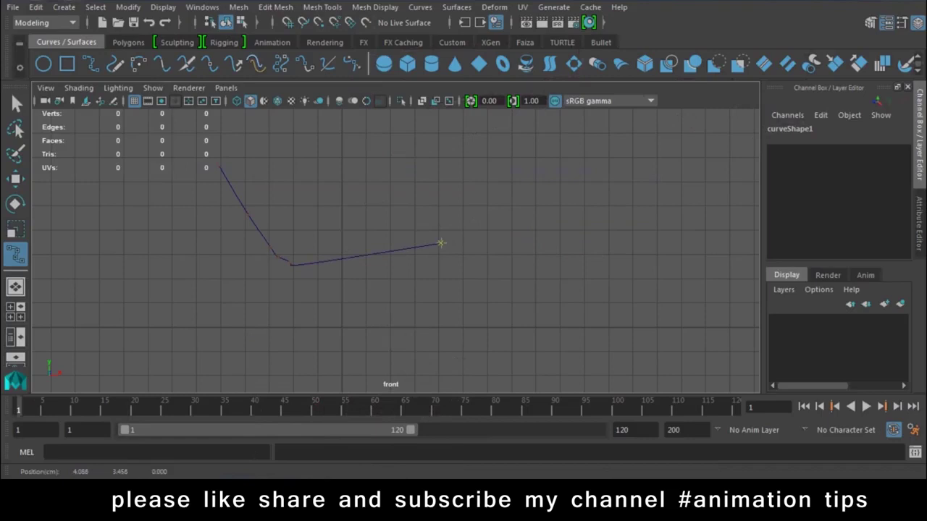
drag(385, 249, 412, 249)
click(437, 264)
drag(440, 292, 441, 329)
click(370, 334)
key(Return)
Step: Move the curve's control vertices to reshape the profile and raise the backrest
key(w)
scroll(343, 328, up, 5)
right_click(274, 146)
right_drag(274, 145, 195, 146)
scroll(342, 313, up, 5)
scroll(342, 313, up, 2)
middle_drag(342, 314, 377, 294)
click(210, 210)
mouse_move(209, 209)
middle_down()
mouse_move(180, 155)
mouse_move(293, 250)
mouse_move(401, 276)
mouse_move(239, 217)
mouse_move(361, 212)
mouse_move(465, 240)
middle_up()
Step: Pull the corner vertex inward to round the front corner into a smooth bend
scroll(293, 250, down, 5)
click(355, 223)
click(536, 292)
drag(538, 291, 474, 302)
alt+middle_drag(474, 303, 434, 290)
mouse_move(435, 290)
alt+right_down()
mouse_move(440, 301)
mouse_move(435, 275)
mouse_move(406, 289)
alt+right_up()
alt+middle_drag(464, 217, 415, 166)
mouse_move(415, 157)
right_down()
mouse_move(415, 255)
mouse_move(482, 137)
right_up()
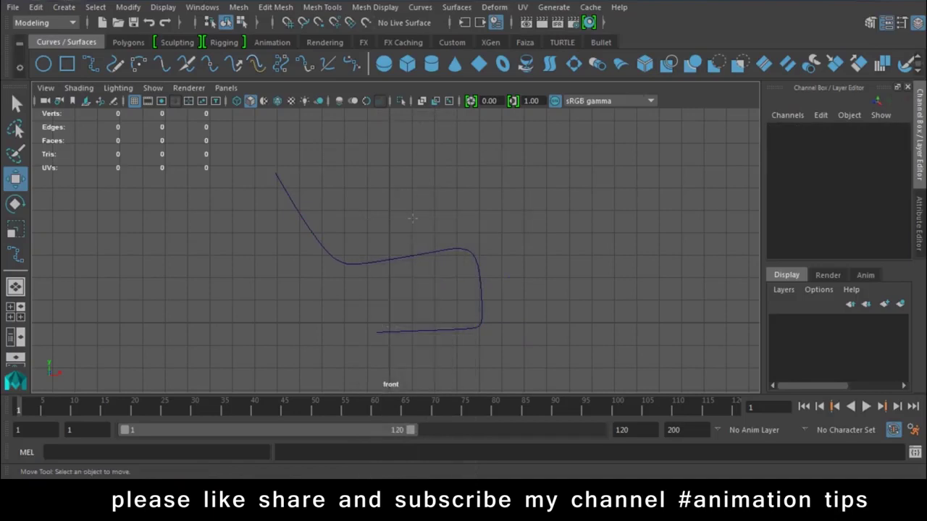
key(space)
key(space)
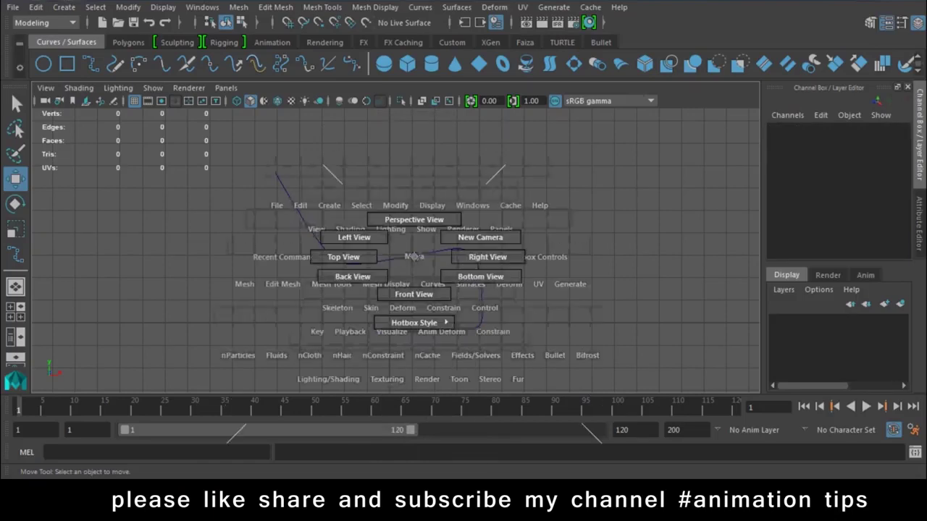
Step: Switch to the side view and draw a small NURBS circle above the profile curve
drag(413, 256, 487, 256)
scroll(316, 309, up, 5)
scroll(317, 309, up, 2)
key(y)
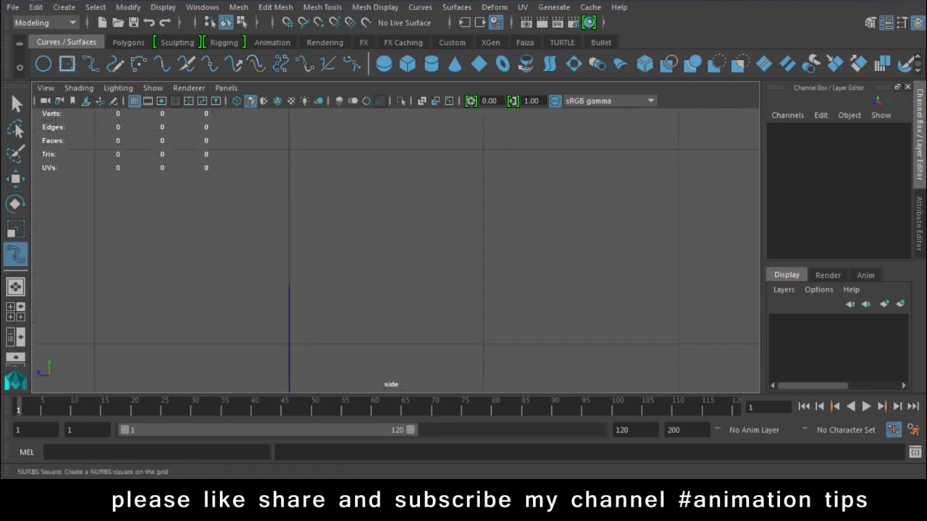
click(43, 63)
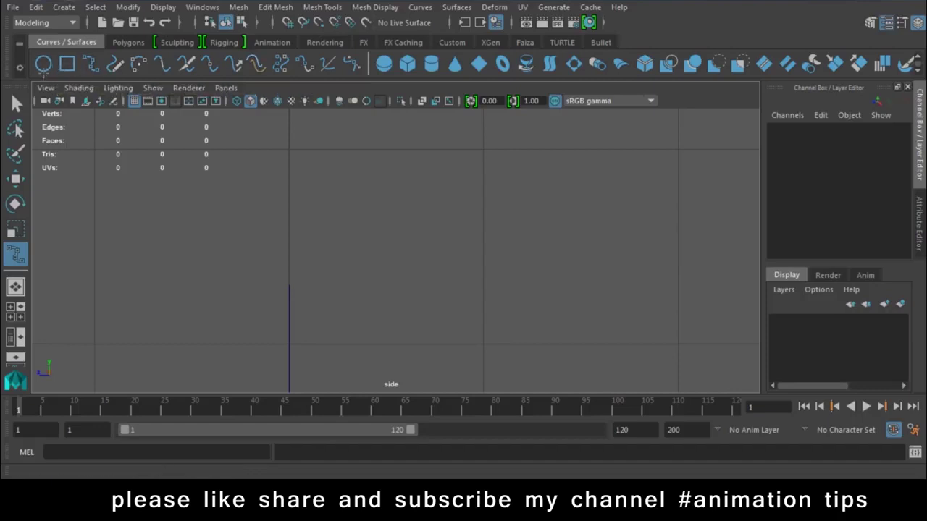
drag(282, 243, 298, 257)
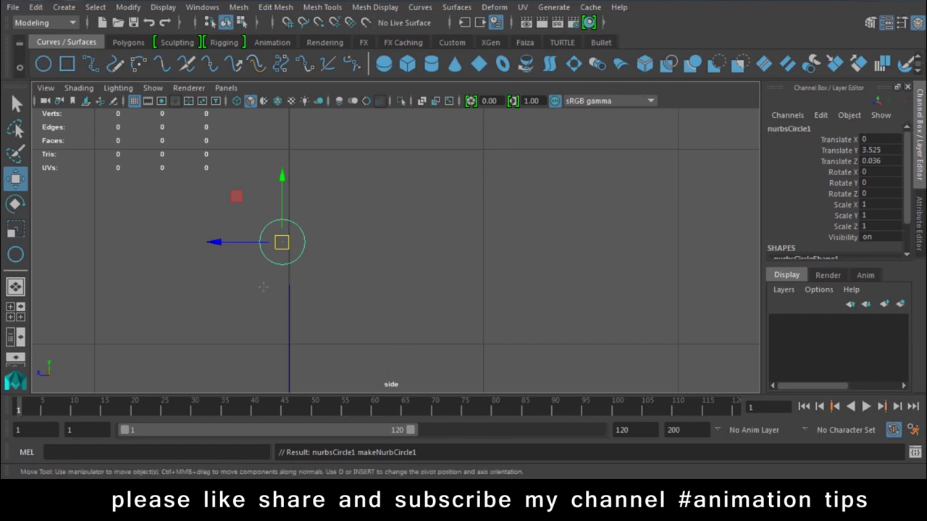
Step: Raise nurbsCircle1 to Translate Y 3.651 and set makeNurbCircle1 Sections to 15
drag(282, 242, 288, 238)
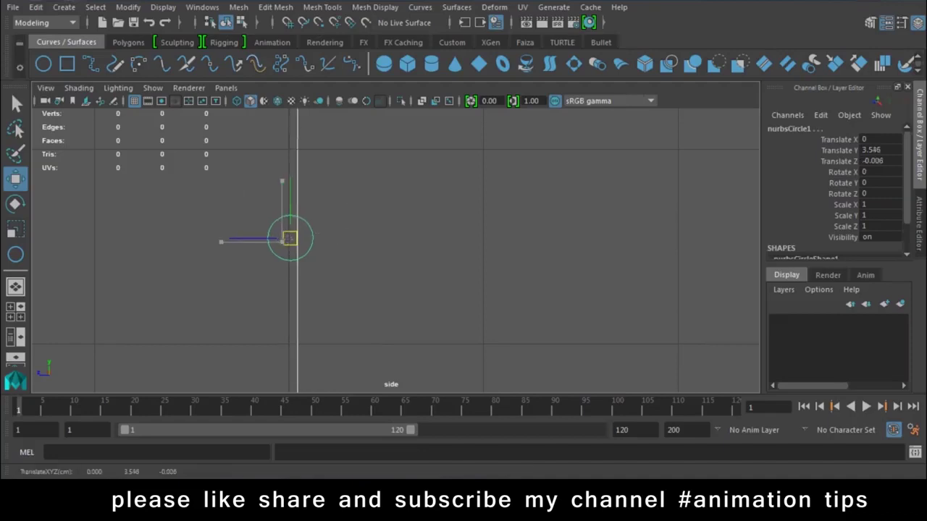
key(ctrl+z)
key(ctrl+z)
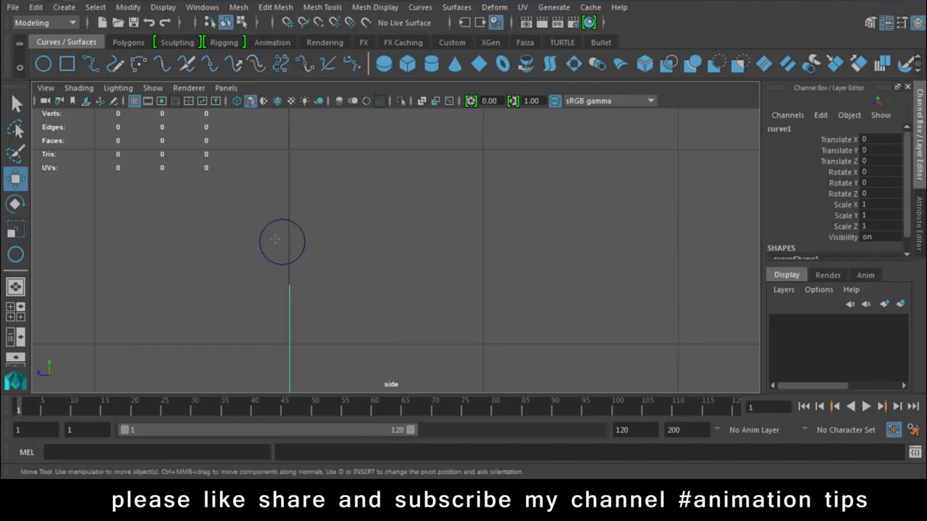
click(262, 255)
drag(283, 244, 285, 219)
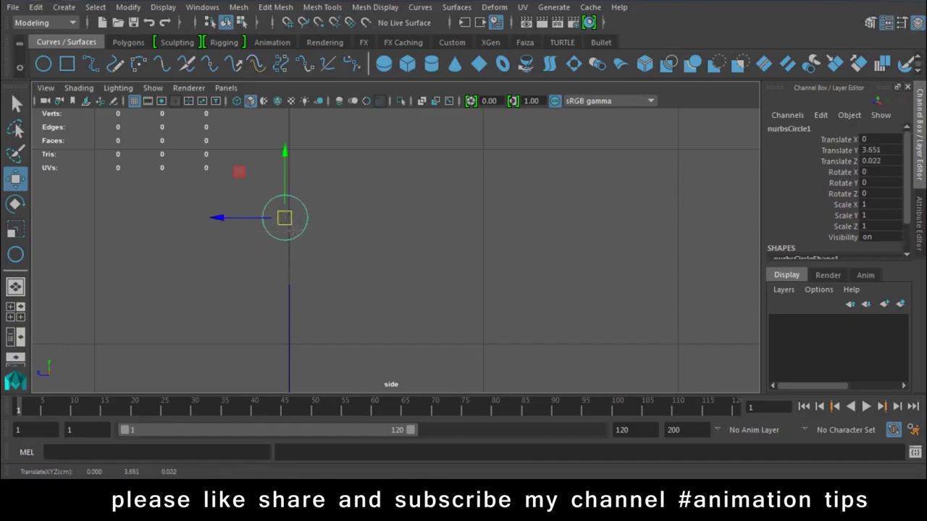
scroll(898, 210, down, 2)
click(803, 243)
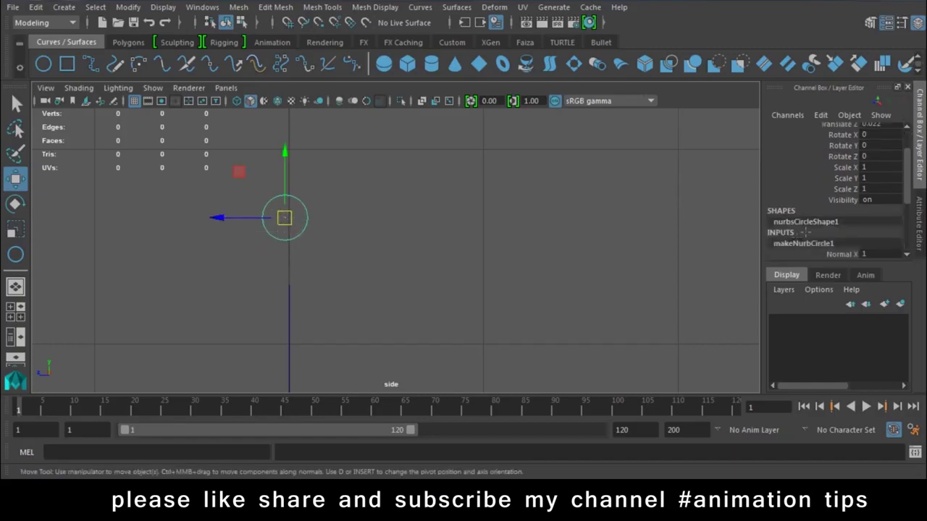
key(ctrl+a)
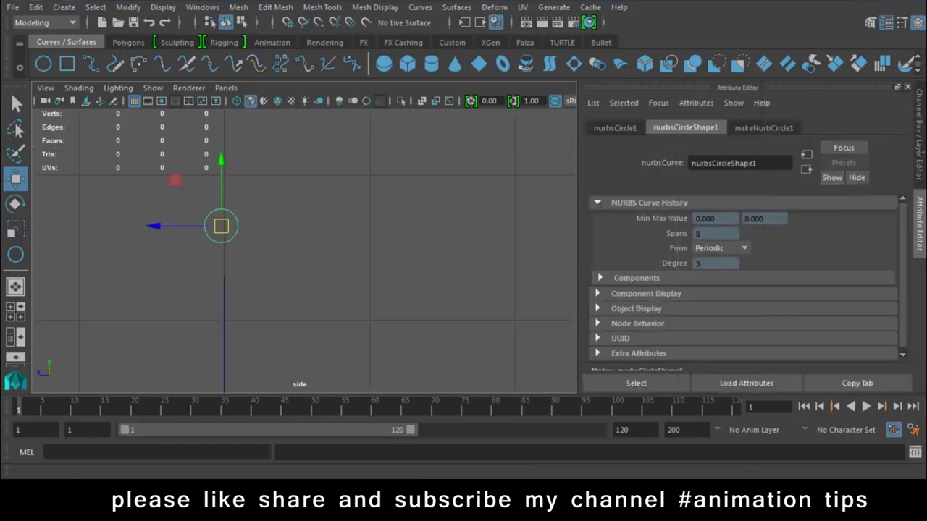
key(ctrl+a)
scroll(869, 221, down, 1)
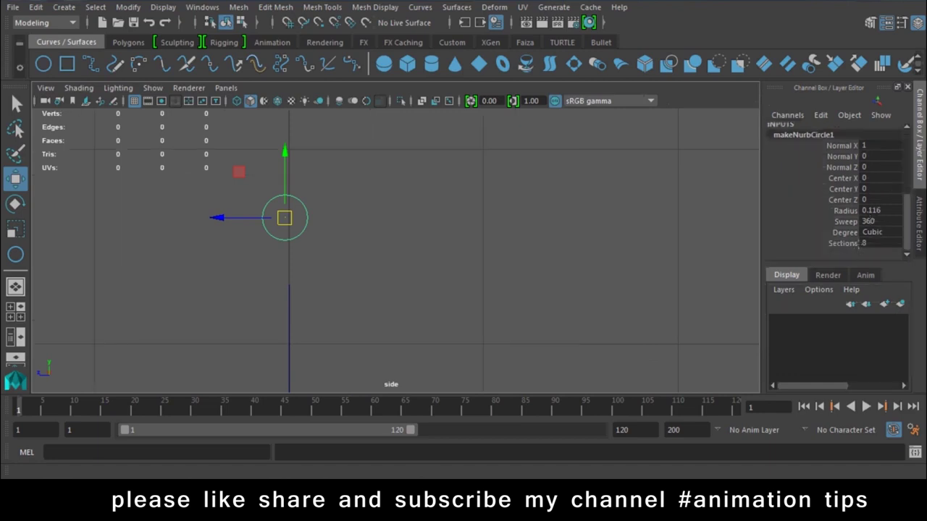
double_click(864, 243)
text(15)
Step: Confirm the 15 sections, then pull the circle's side vertices outward to widen it
key(F5)
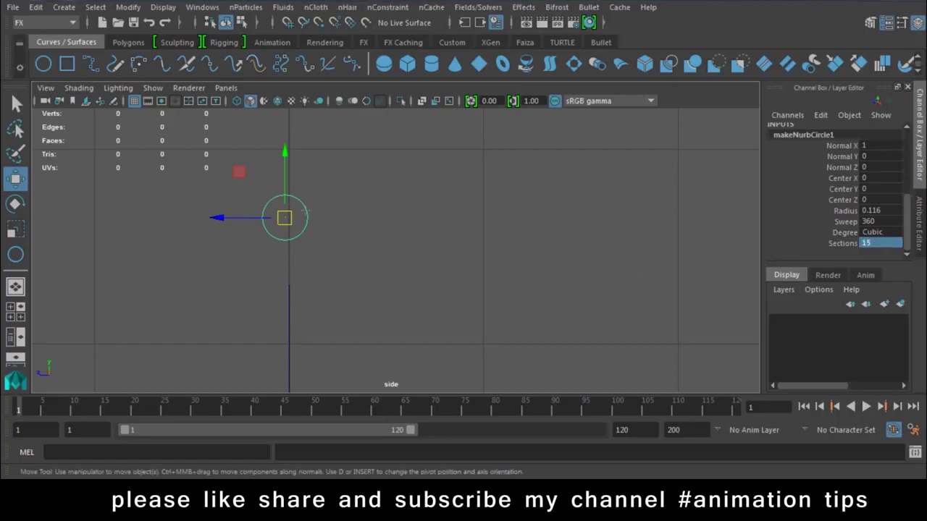
right_drag(239, 152, 209, 112)
alt+middle_drag(257, 186, 400, 208)
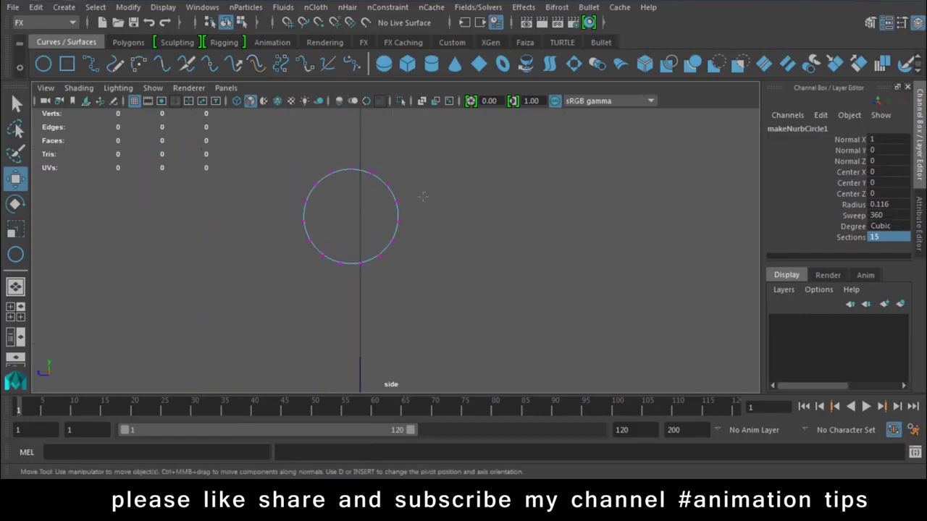
drag(426, 245, 425, 245)
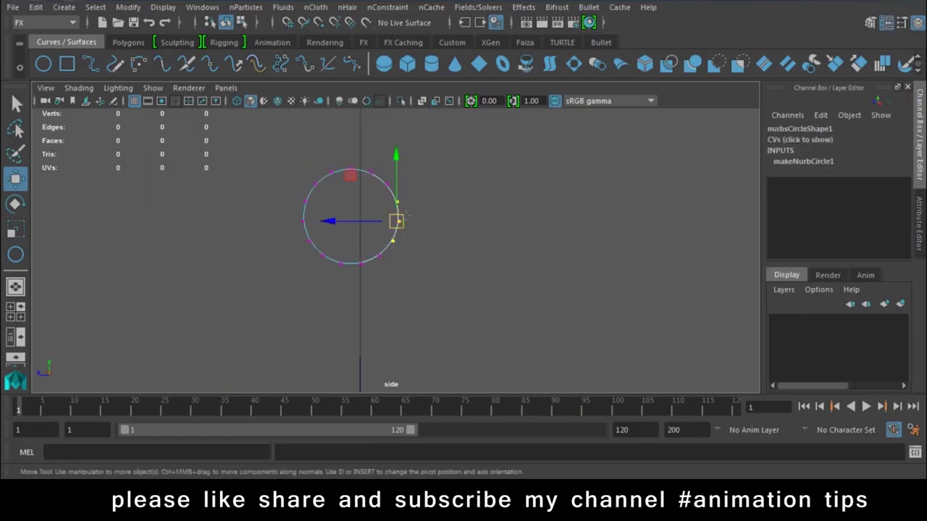
drag(406, 214, 442, 222)
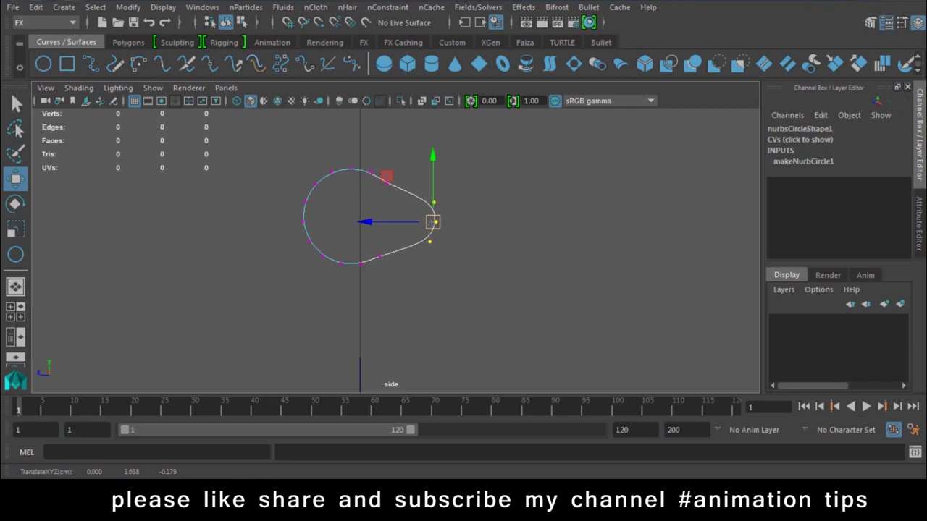
drag(285, 192, 323, 257)
drag(255, 221, 205, 223)
Step: Flatten the circle's top and bottom by lowering and squashing their control vertices
drag(297, 161, 398, 199)
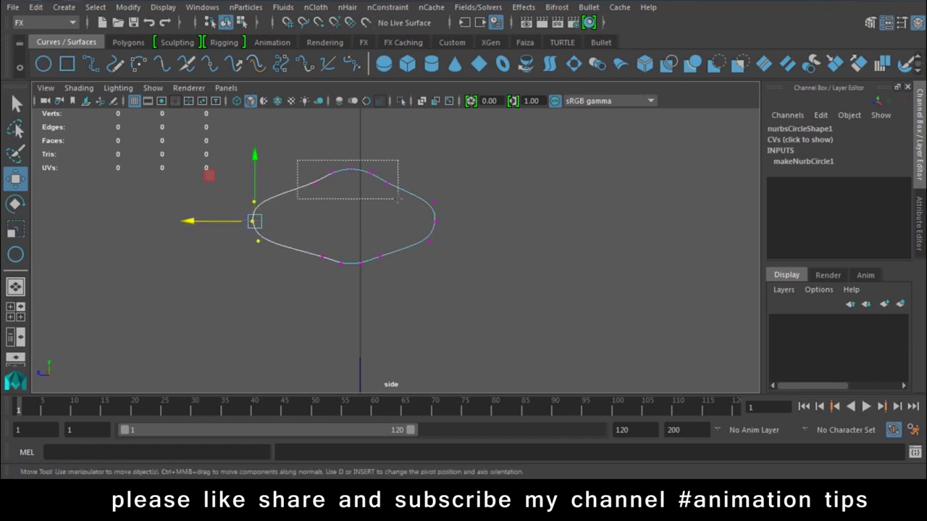
key(r)
drag(351, 115, 350, 125)
key(w)
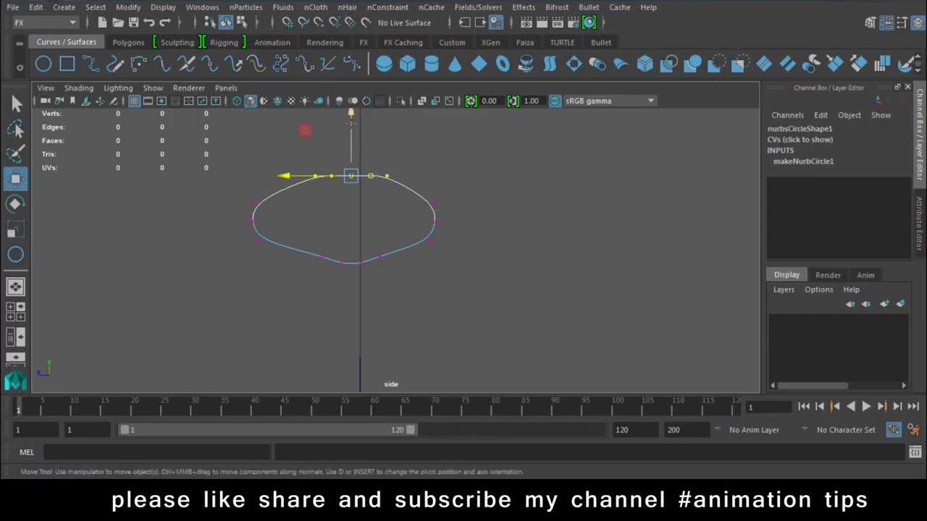
click(507, 304)
drag(297, 160, 398, 189)
drag(351, 119, 351, 141)
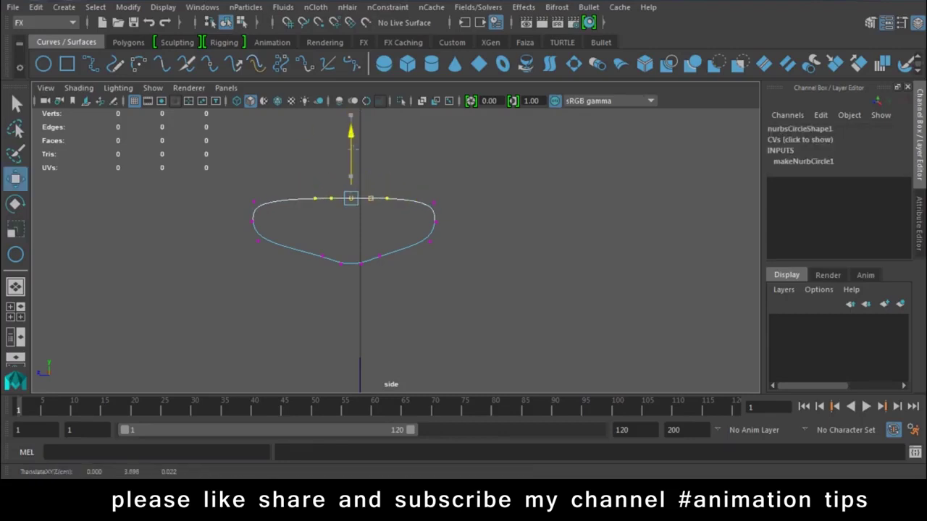
drag(322, 243, 391, 286)
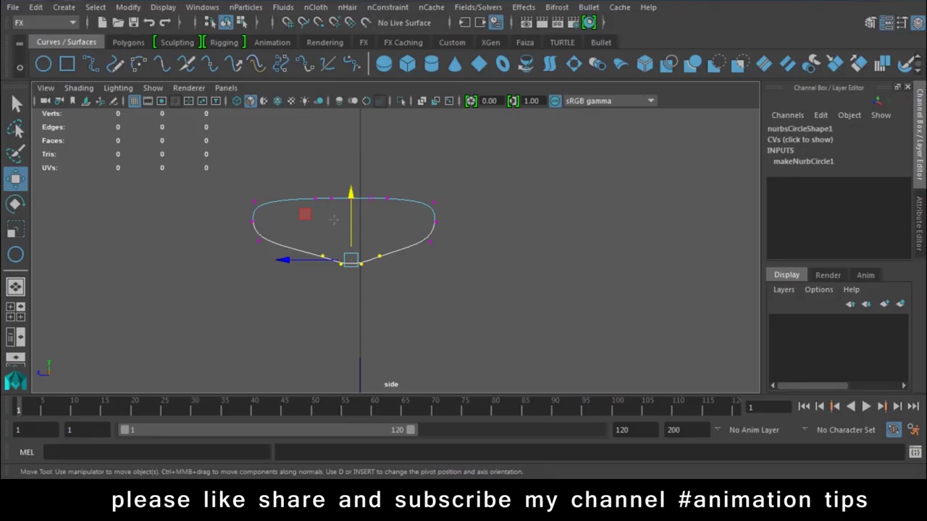
key(r)
mouse_move(350, 197)
mouse_down()
mouse_move(348, 210)
mouse_move(346, 191)
mouse_up()
key(w)
Step: Shift the left-end vertices inward, then return to object mode in perspective view
drag(213, 174, 288, 267)
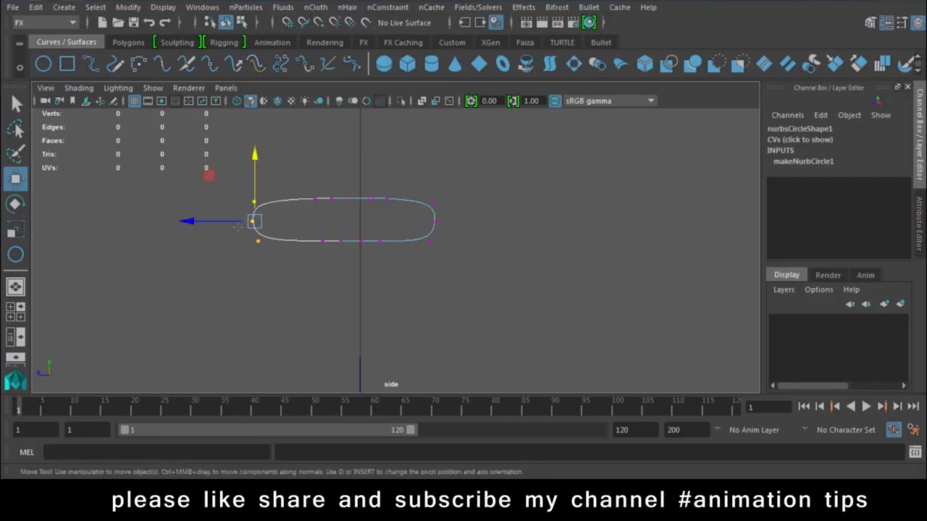
drag(194, 222, 210, 227)
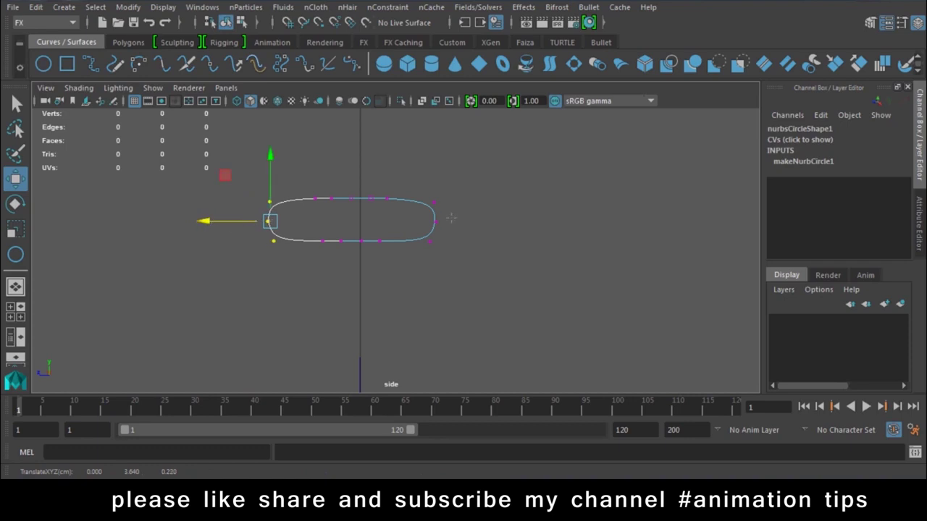
right_drag(431, 124, 497, 112)
key(space)
drag(563, 239, 507, 241)
mouse_move(449, 239)
alt+mouse_down()
mouse_move(495, 324)
mouse_move(464, 290)
mouse_move(485, 322)
alt+mouse_up()
Step: Select the oblong profile circle, then add the long path curve to the selection
click(459, 244)
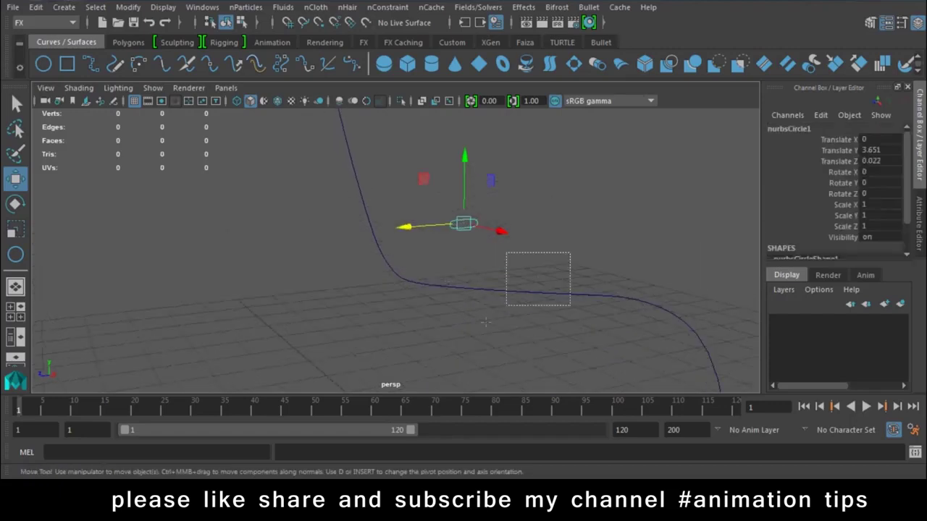
drag(506, 253, 570, 305)
click(511, 236)
click(463, 223)
shift+click(371, 217)
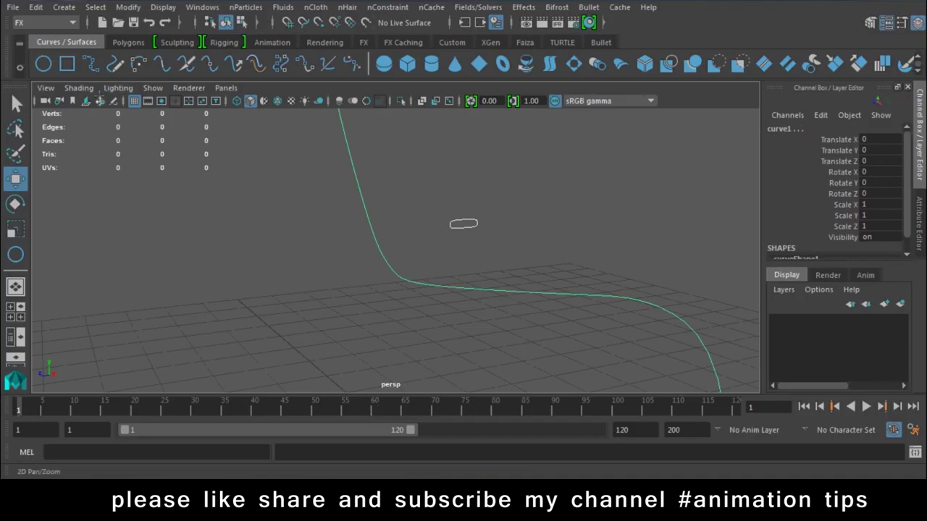
Step: Switch the menu set from FX to Modeling to reach the Surfaces commands
click(43, 22)
click(30, 38)
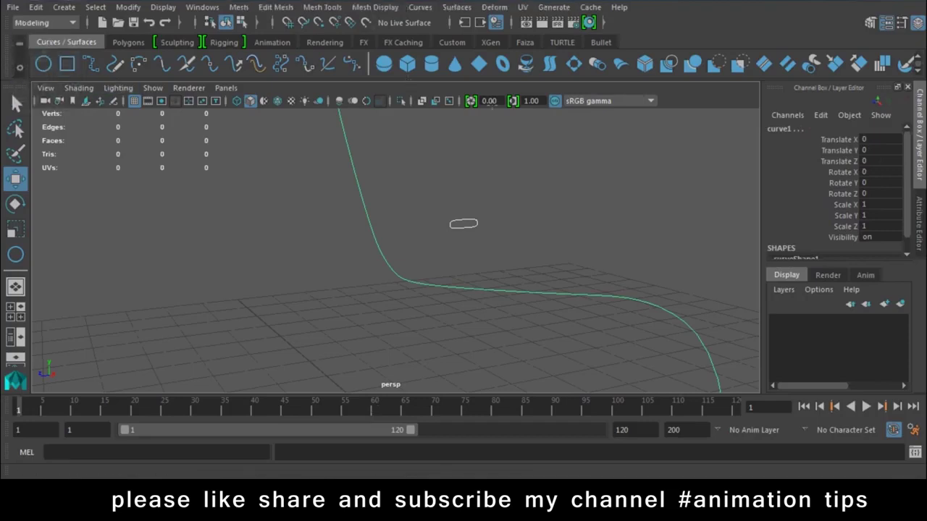
click(456, 7)
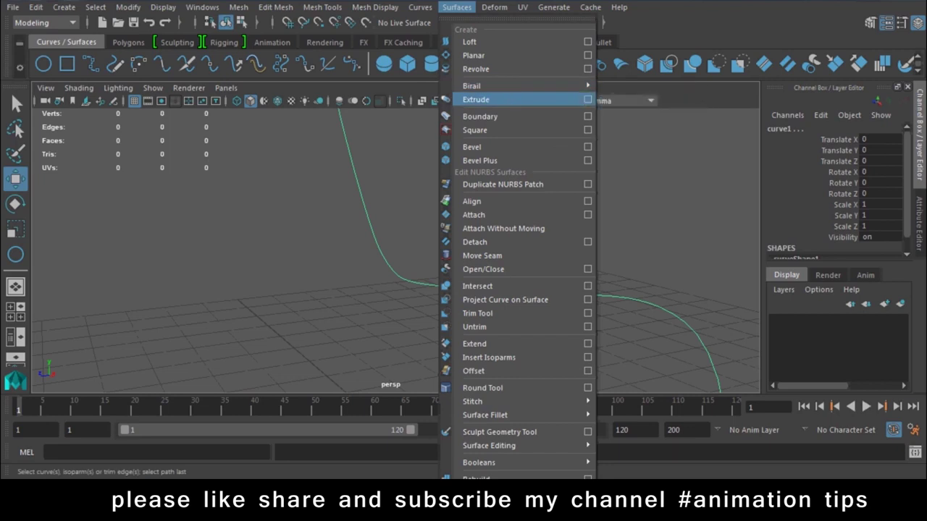
Step: Extrude the profile along the path with reset settings, Tube style and At path
click(588, 99)
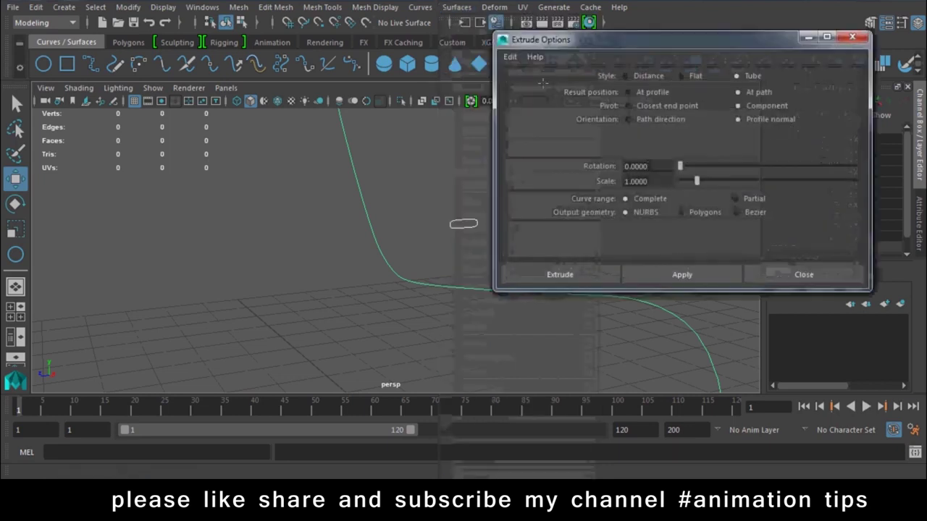
click(509, 57)
click(541, 84)
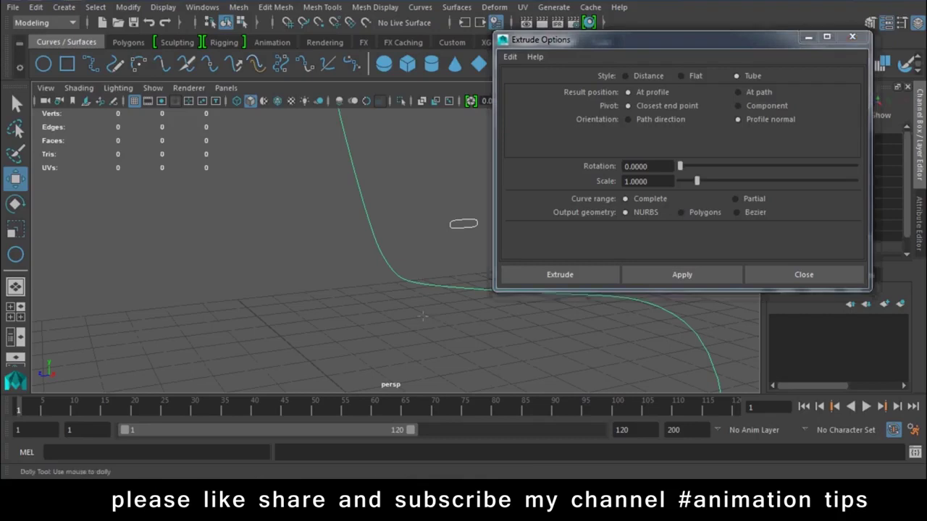
alt+middle_drag(360, 200, 320, 215)
alt+drag(320, 215, 563, 314)
click(321, 288)
shift+click(289, 327)
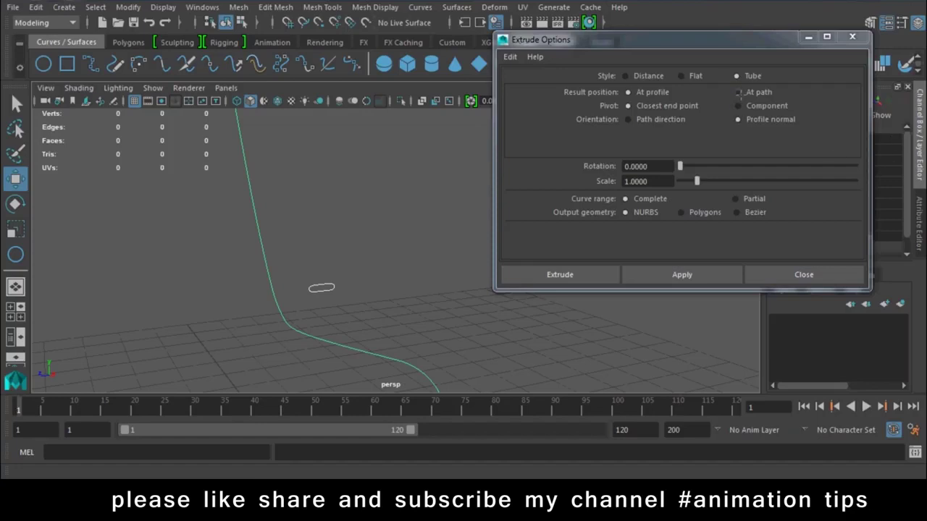
click(738, 92)
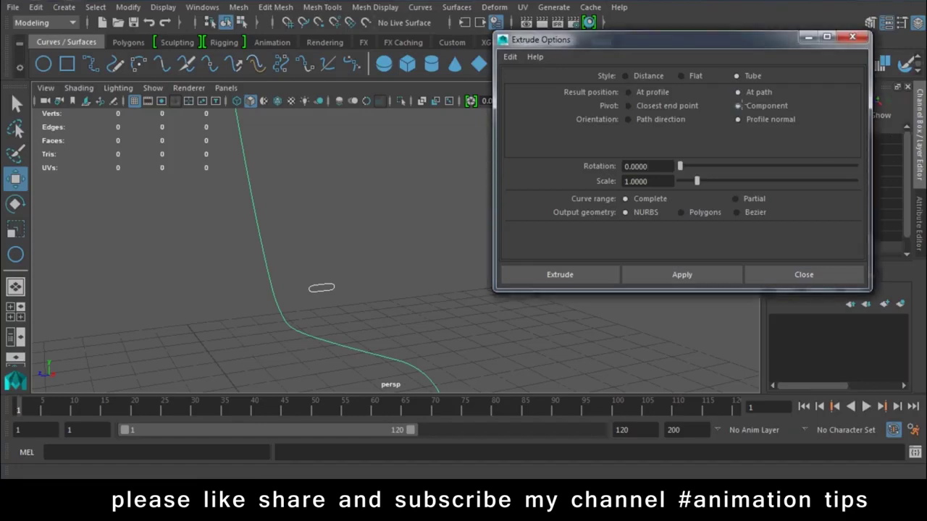
click(559, 275)
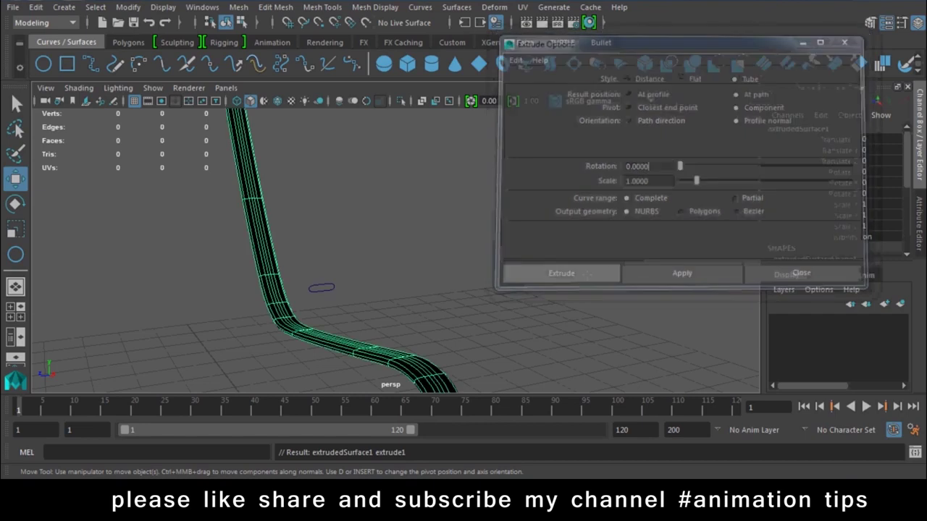
alt+drag(488, 352, 505, 352)
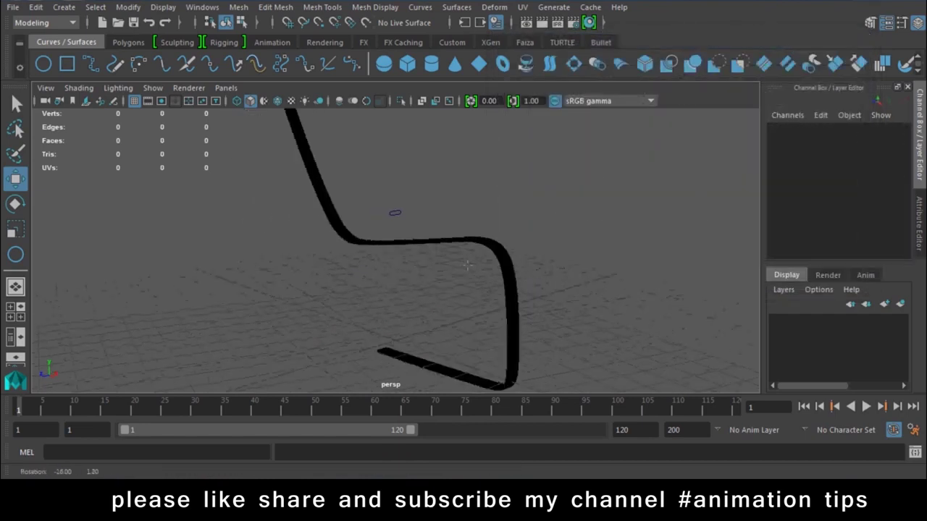
scroll(506, 351, up, 2)
mouse_move(505, 351)
alt+mouse_down()
mouse_move(321, 270)
mouse_move(342, 281)
alt+mouse_up()
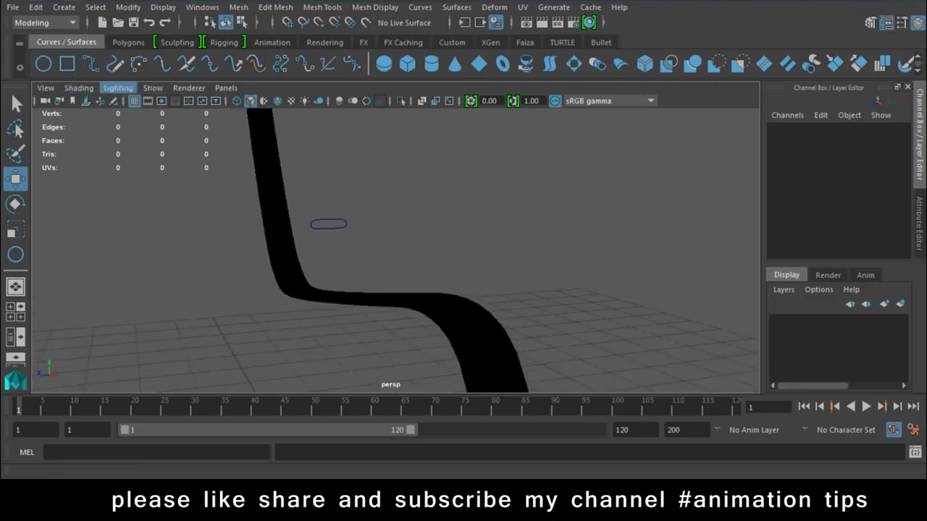
Step: Enable Two Sided Lighting so the extruded strip no longer renders black
click(118, 88)
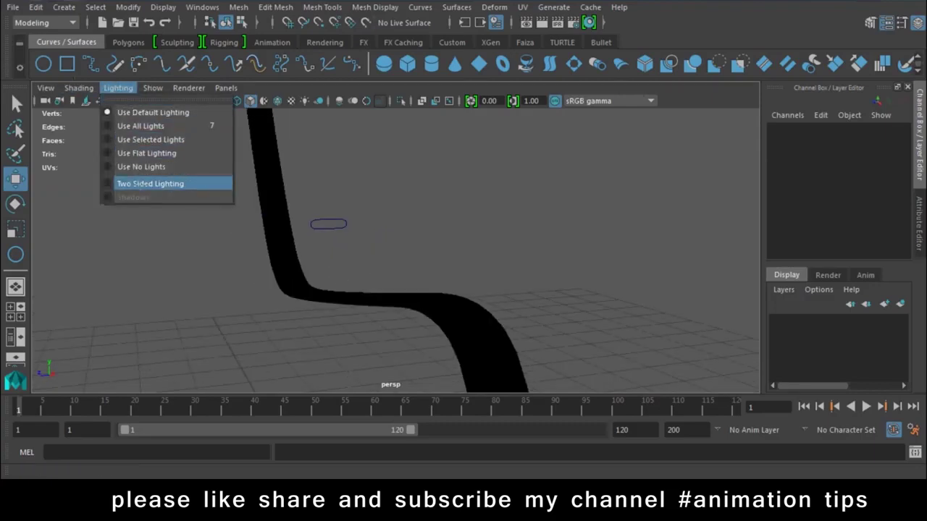
click(147, 184)
mouse_move(529, 296)
alt+mouse_down()
mouse_move(547, 280)
mouse_move(265, 478)
alt+mouse_up()
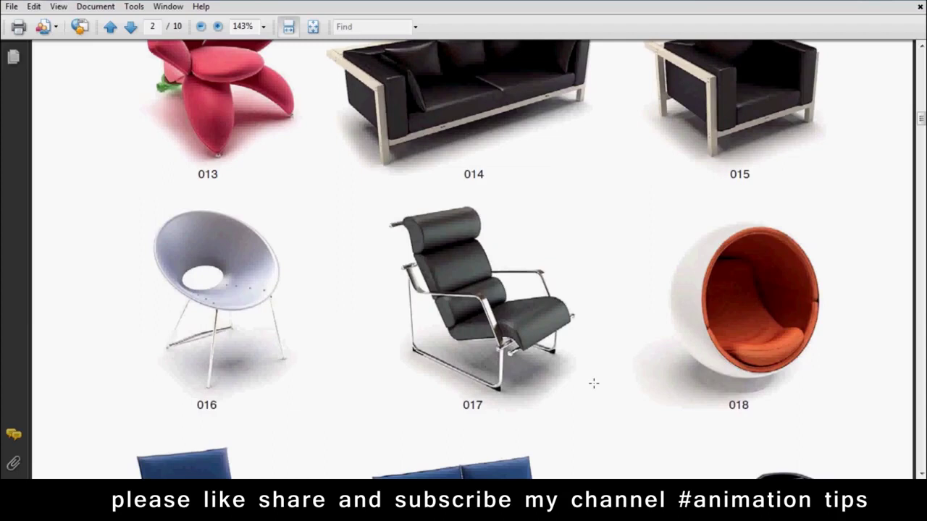
Step: Browse the catalogue back to the 014 sofa on page 2, then return to Maya
scroll(641, 278, up, 3)
scroll(642, 278, up, 5)
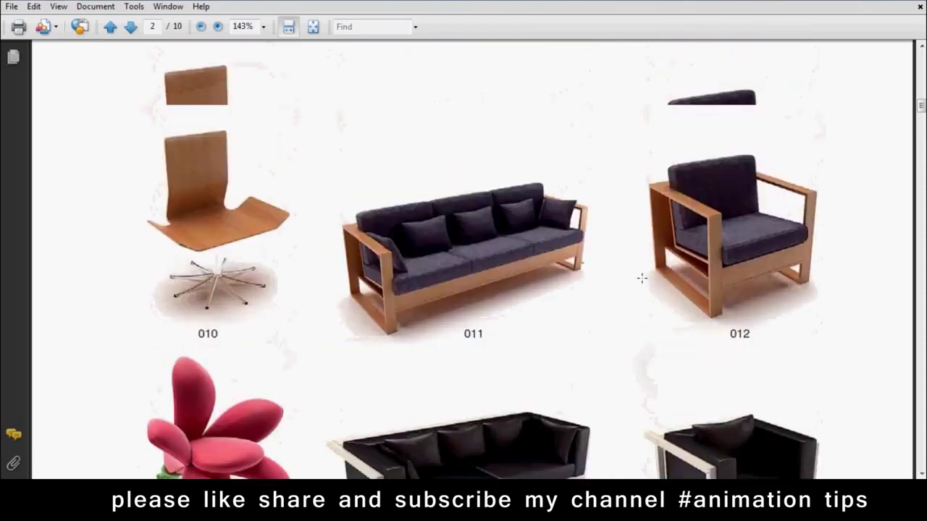
scroll(642, 278, up, 5)
scroll(641, 278, up, 4)
scroll(642, 278, up, 4)
scroll(641, 278, up, 4)
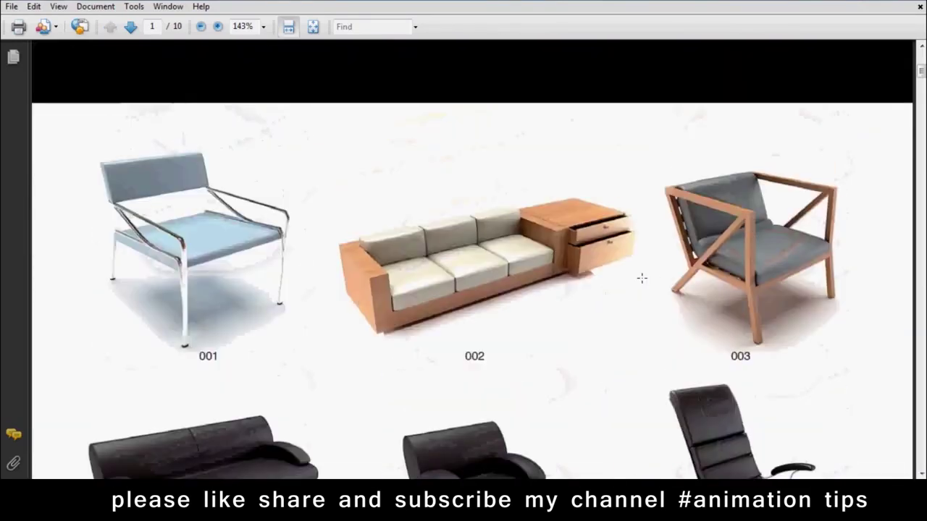
scroll(642, 278, up, 5)
scroll(641, 278, down, 2)
scroll(642, 278, down, 5)
scroll(641, 278, down, 5)
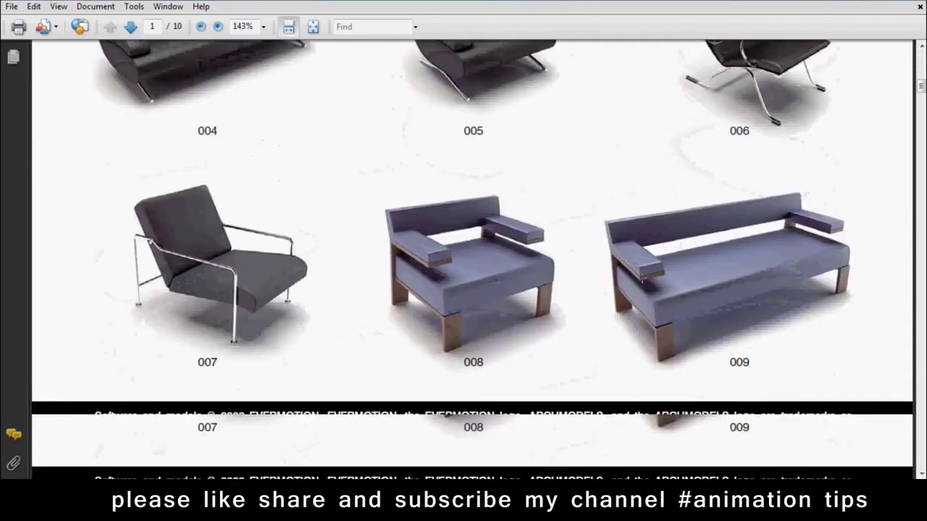
scroll(642, 278, down, 5)
scroll(641, 278, down, 5)
scroll(642, 278, down, 5)
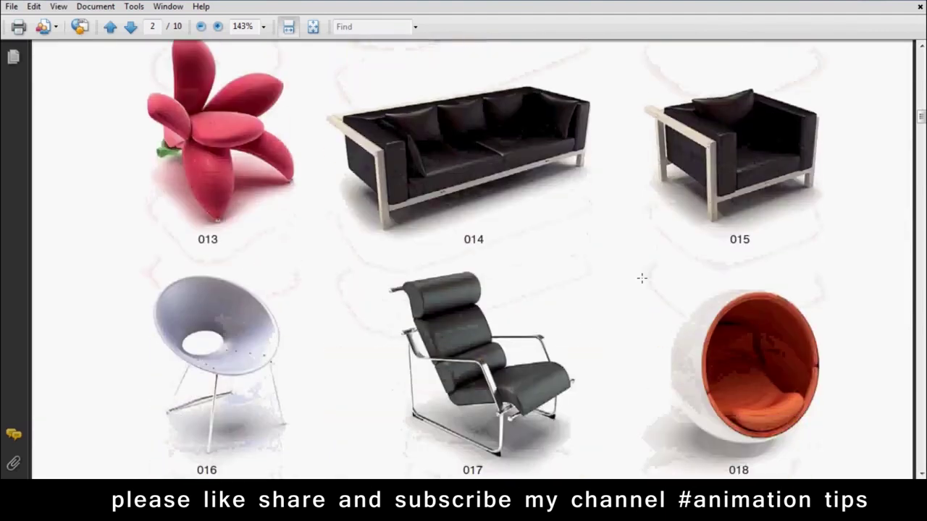
scroll(642, 279, down, 2)
scroll(642, 278, down, 2)
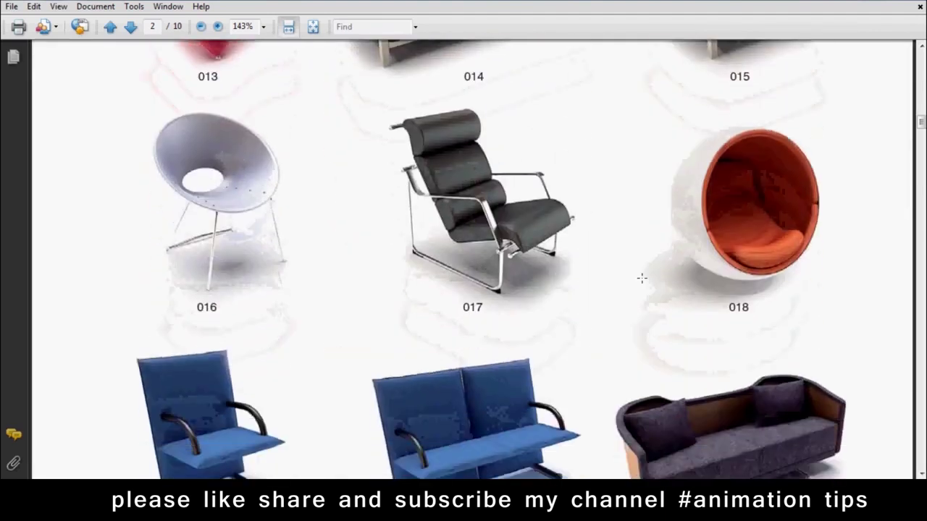
scroll(641, 278, down, 3)
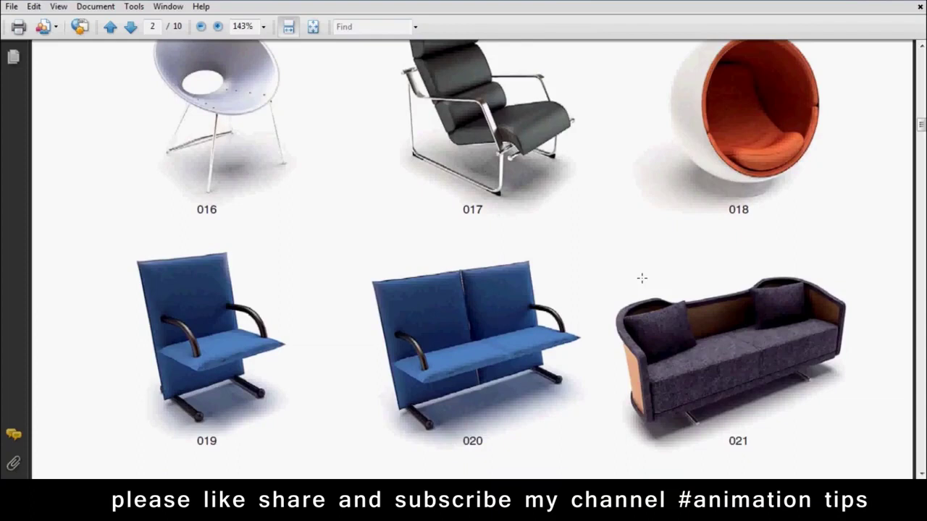
scroll(641, 278, up, 2)
scroll(641, 278, up, 2)
scroll(641, 278, up, 2)
scroll(642, 278, up, 3)
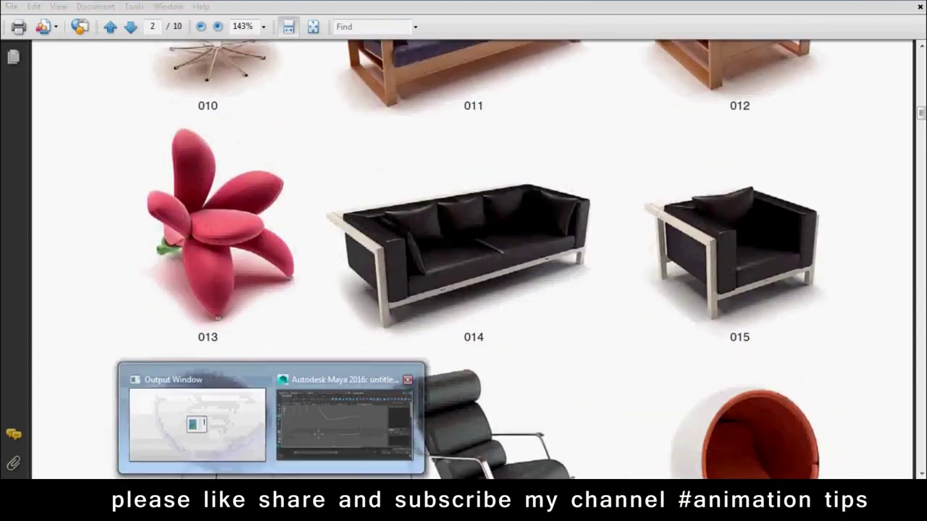
click(409, 435)
Step: Start a new scene without saving the old one, and draw a flat polygon box on the grid
click(13, 7)
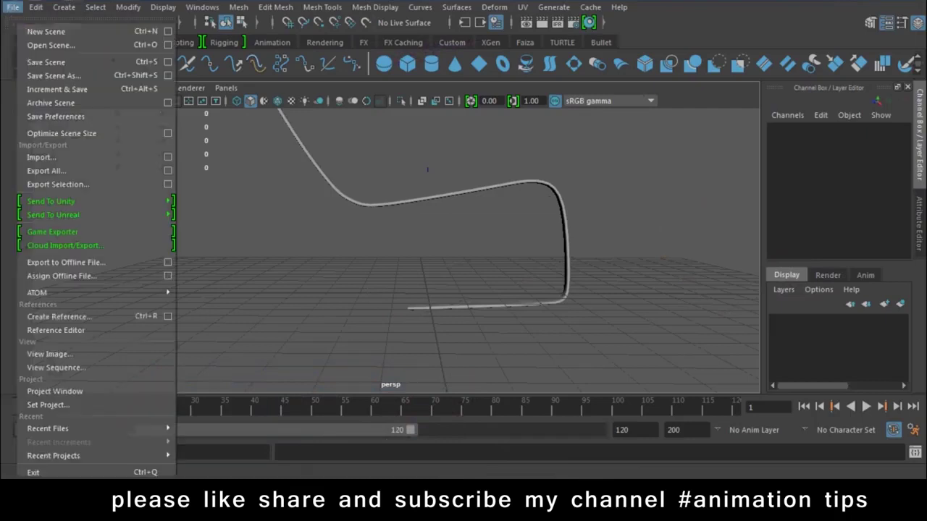
click(43, 27)
click(465, 241)
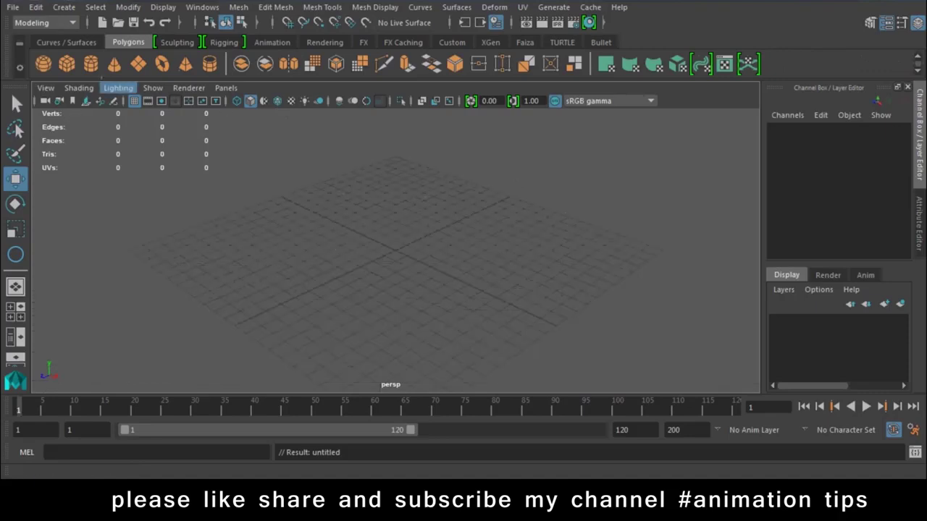
mouse_move(374, 200)
mouse_down()
mouse_move(355, 354)
mouse_move(348, 264)
mouse_up()
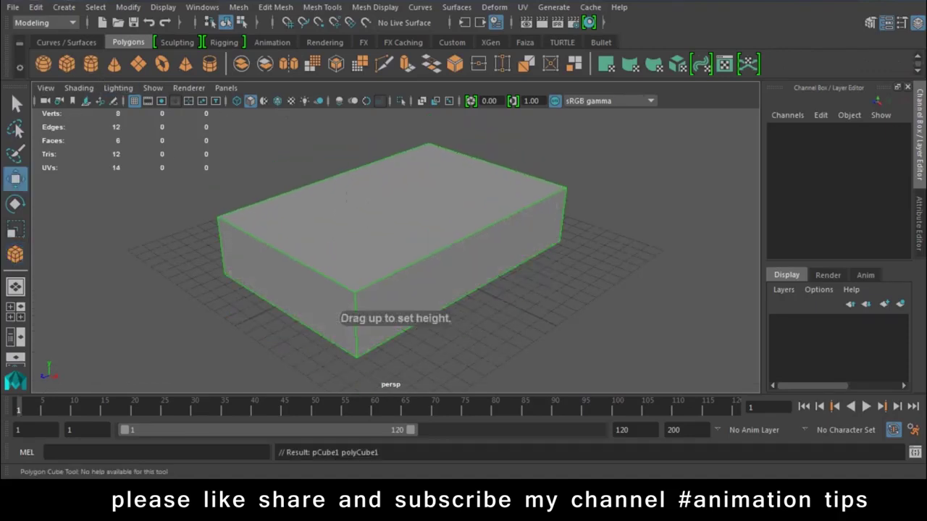
Step: Raise the box's width and depth subdivisions from 2 to 4
drag(847, 210, 853, 232)
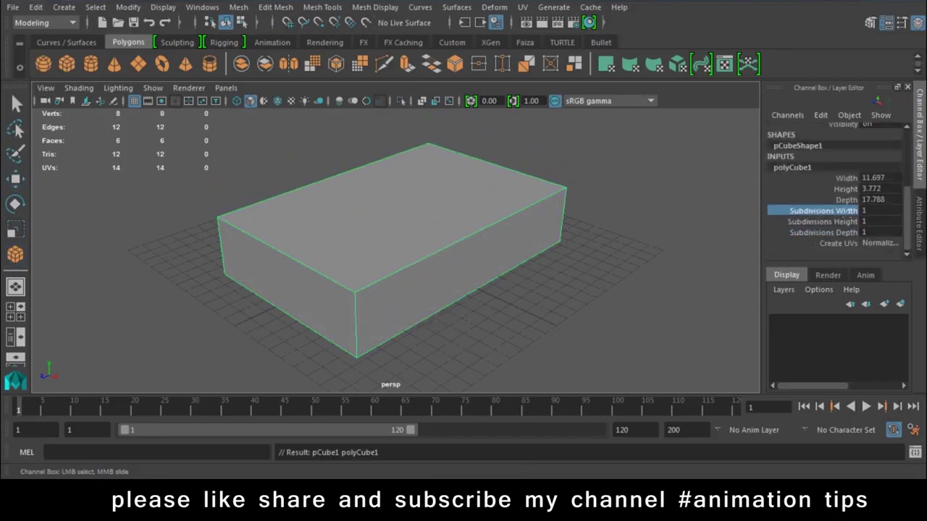
mouse_move(507, 208)
middle_down()
mouse_move(539, 207)
mouse_move(506, 208)
middle_up()
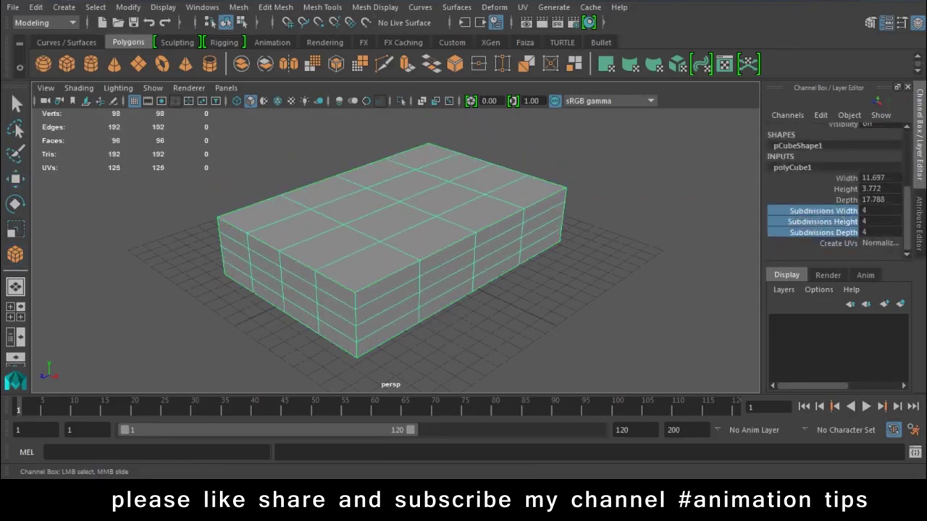
click(822, 210)
ctrl+click(823, 232)
middle_drag(507, 207, 528, 208)
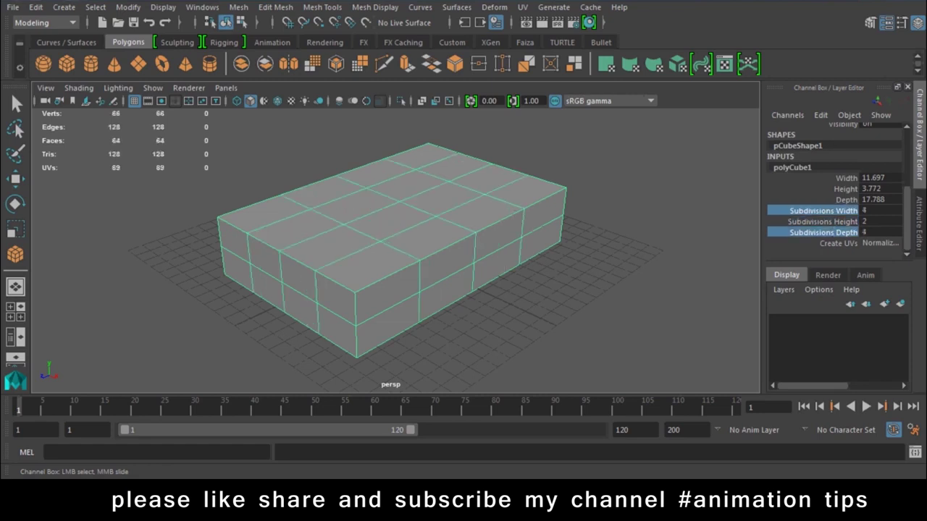
Step: Preview the box smoothed from a low corner view, then return to the unsmoothed grid
key(w)
click(651, 326)
alt+drag(391, 253, 362, 224)
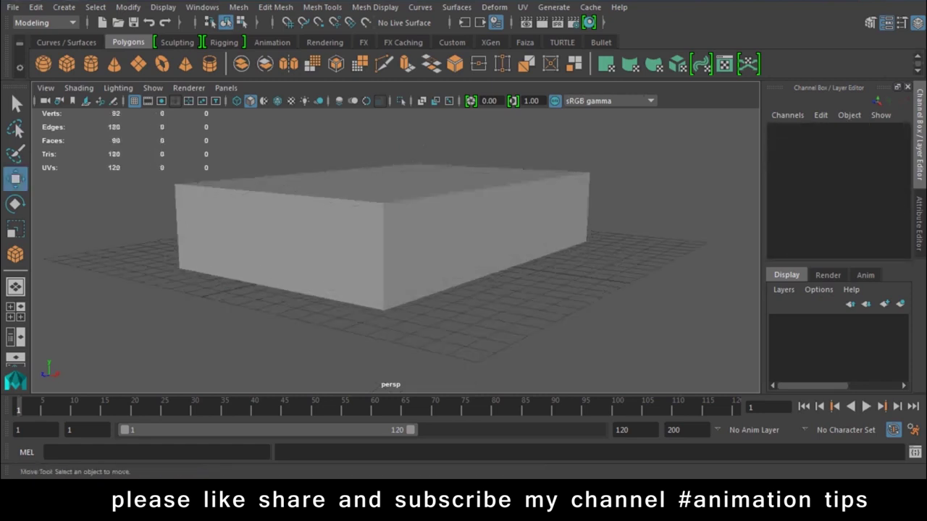
click(383, 239)
key(3)
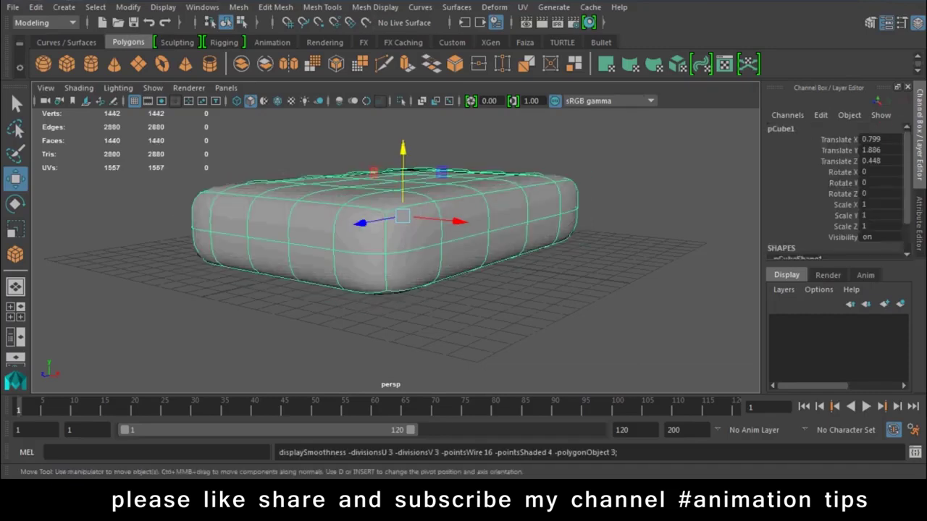
scroll(391, 253, up, 3)
scroll(391, 253, up, 3)
scroll(391, 254, up, 2)
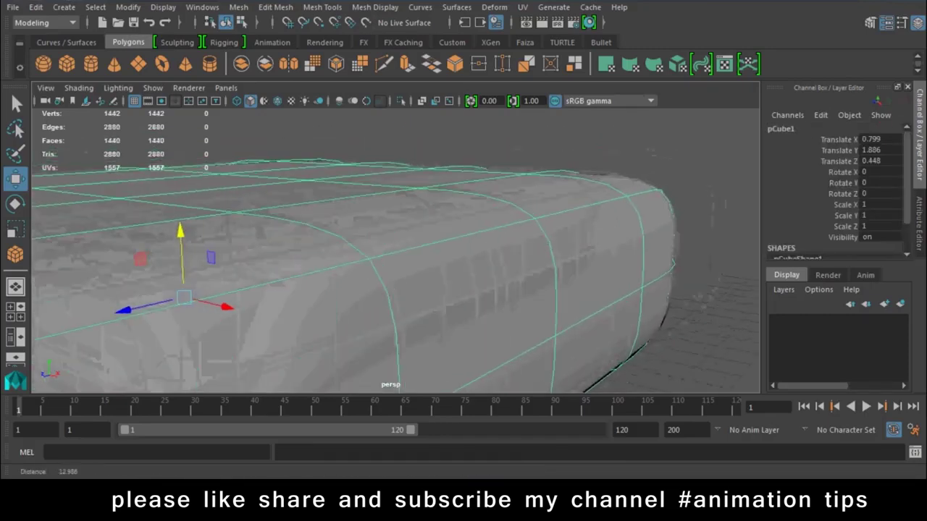
scroll(391, 253, up, 3)
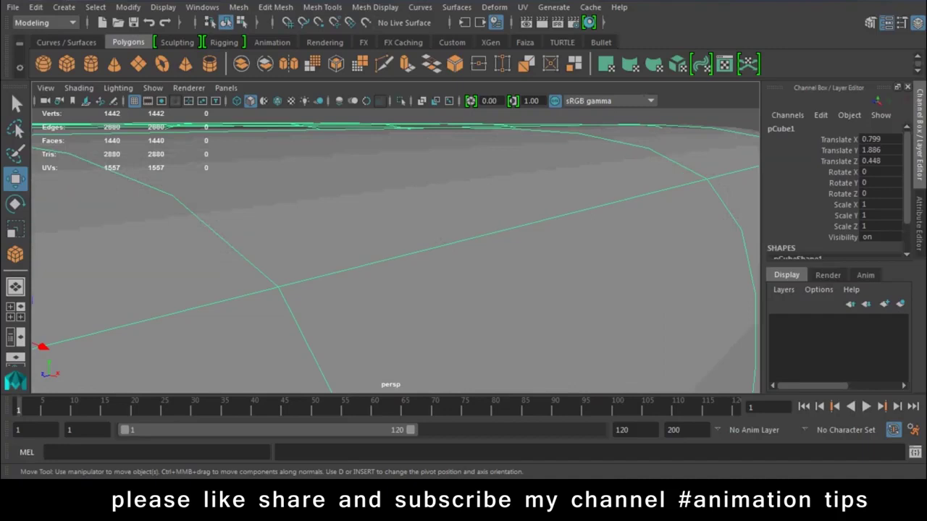
scroll(391, 254, down, 5)
alt+drag(391, 253, 492, 254)
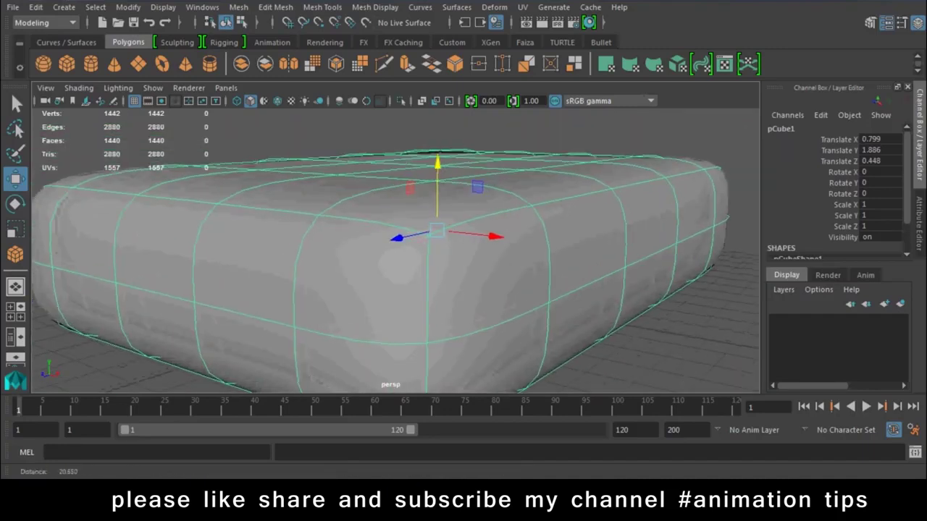
scroll(391, 254, up, 2)
scroll(391, 253, up, 2)
scroll(391, 254, up, 2)
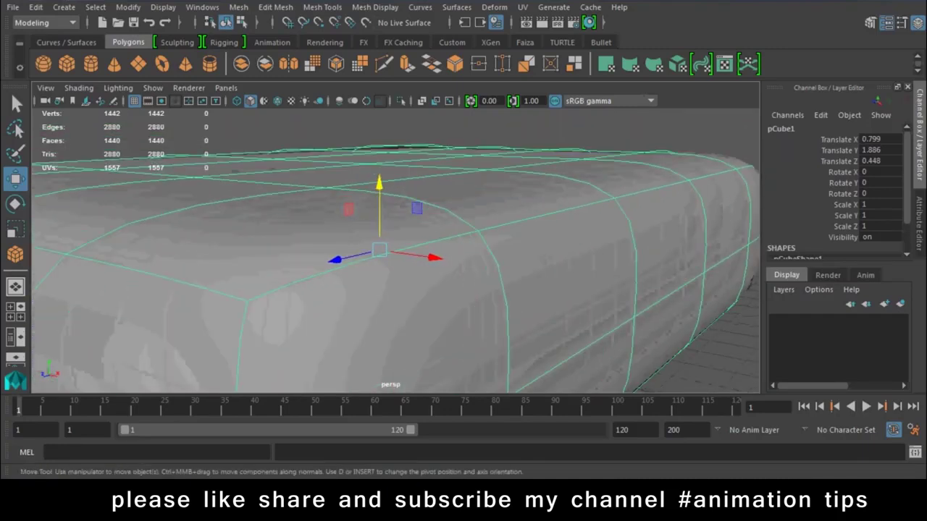
key(1)
right_drag(514, 134, 517, 83)
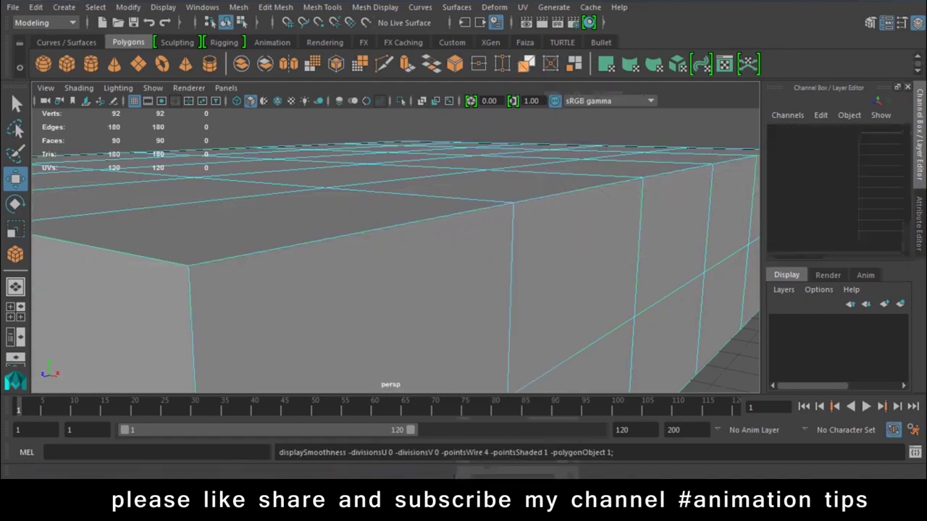
Step: Select the edge loop around the box's rim
click(572, 193)
mouse_move(572, 193)
alt+mouse_down()
mouse_move(294, 252)
mouse_move(377, 218)
alt+mouse_up()
shift+double_click(294, 250)
mouse_move(418, 257)
alt+mouse_down()
mouse_move(211, 316)
mouse_move(428, 275)
mouse_move(370, 86)
alt+mouse_up()
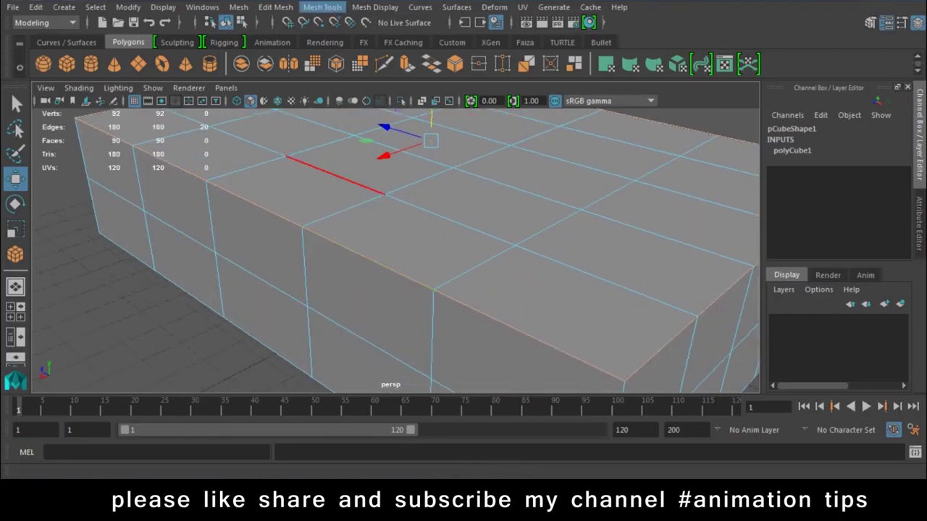
Step: Trial Bevel widths 0.4863, 0.3904, 0.2774 and 0.1164, undoing each one
click(322, 8)
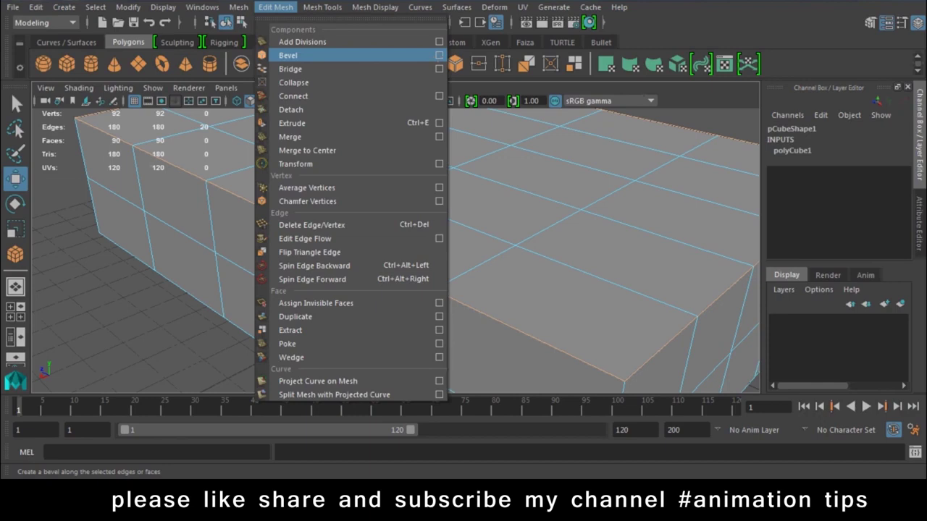
click(439, 55)
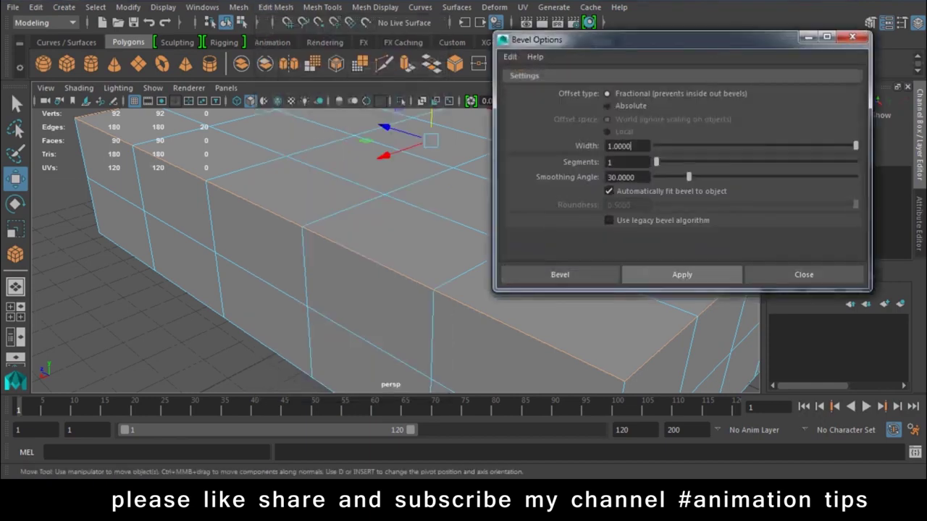
click(681, 275)
alt+drag(406, 239, 452, 226)
key(ctrl+z)
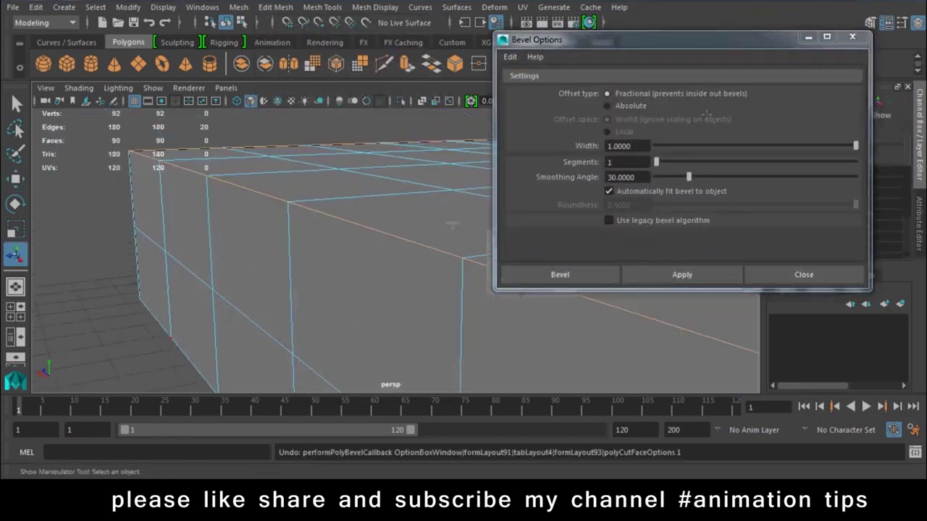
drag(855, 146, 679, 145)
click(651, 279)
key(ctrl+z)
click(674, 281)
key(ctrl+z)
click(673, 274)
key(ctrl+z)
click(681, 274)
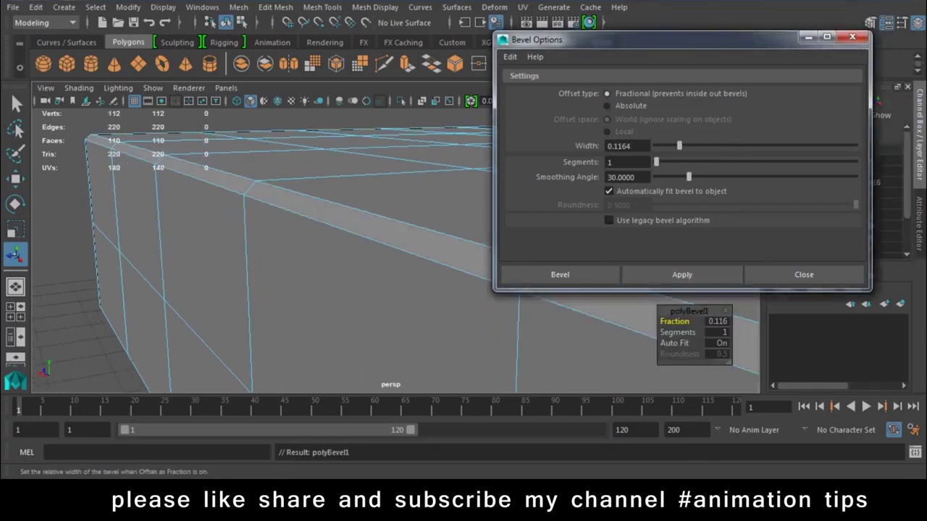
key(ctrl+z)
Step: Bevel the edges at width 0.089 with 3 segments, after trying 2 segments
drag(679, 145, 673, 145)
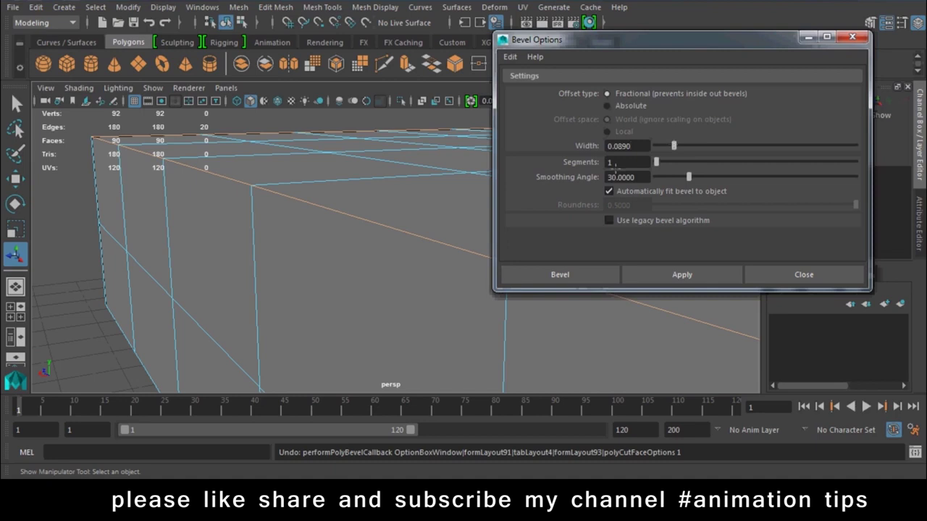
double_click(612, 164)
text(2)
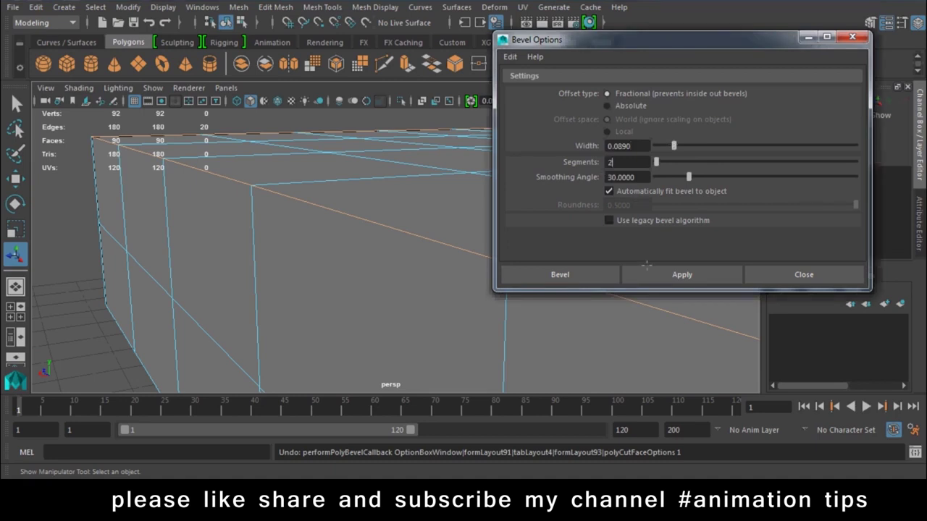
click(647, 267)
alt+drag(290, 289, 347, 298)
click(207, 289)
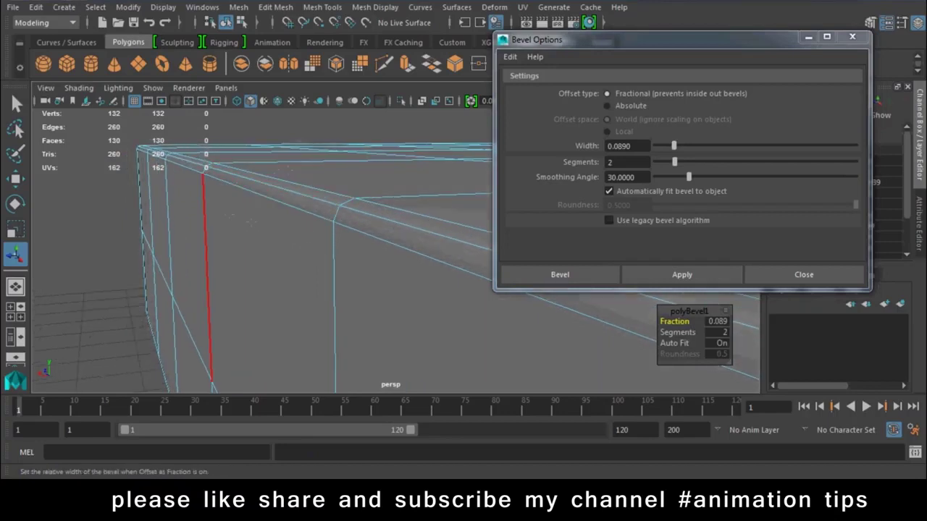
click(682, 275)
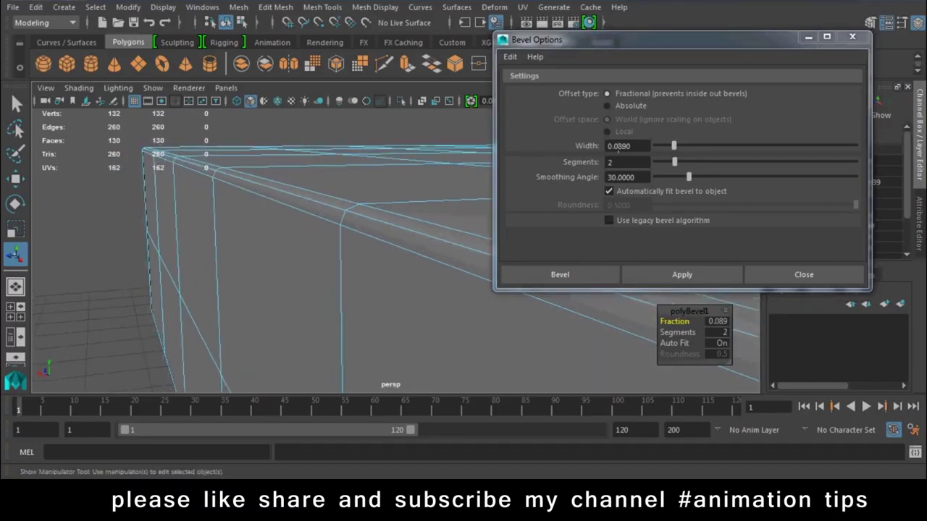
key(Tab)
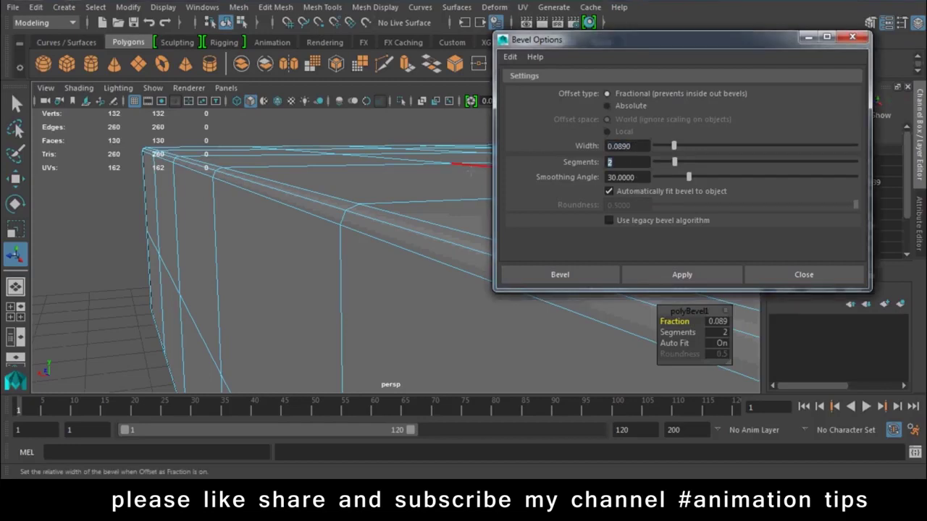
key(ctrl+z)
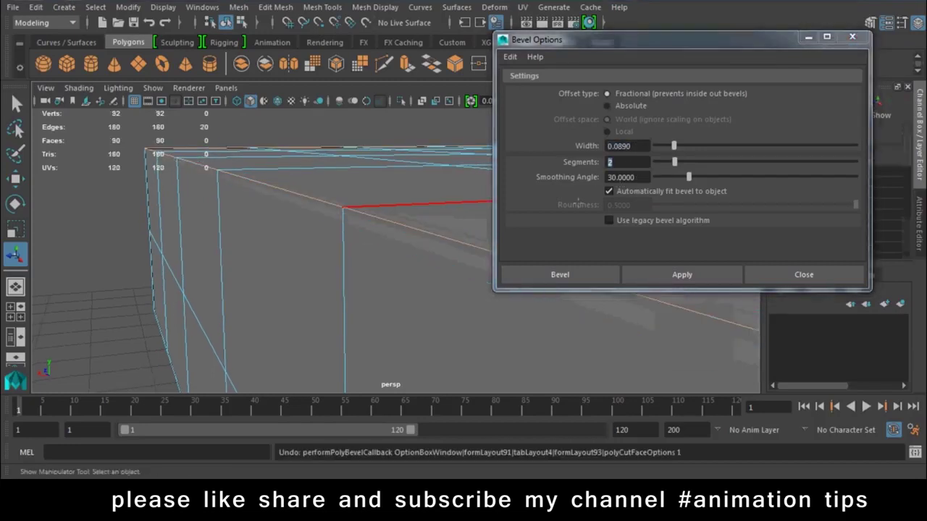
key(3)
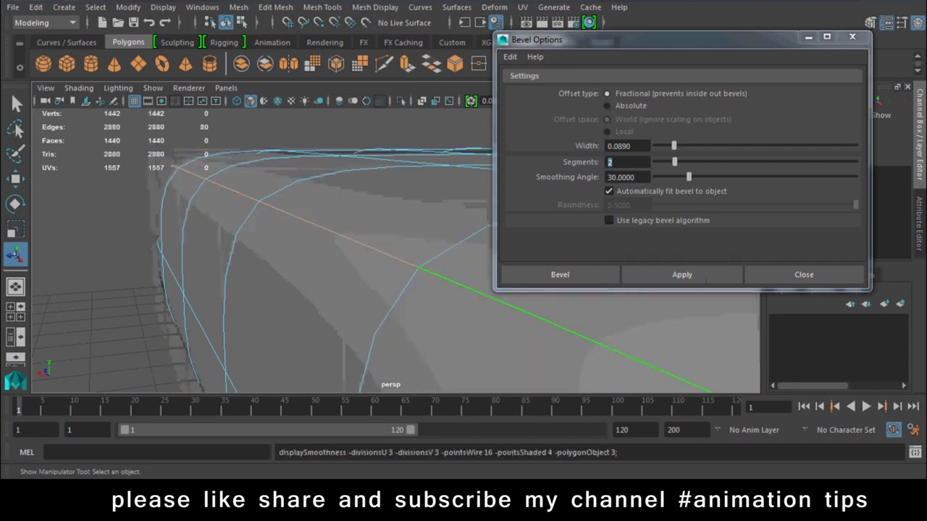
key(1)
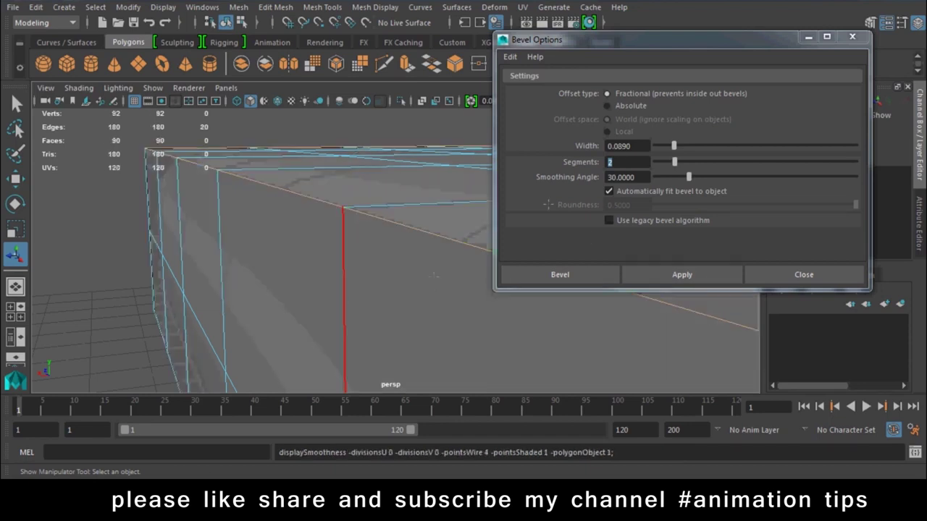
click(627, 163)
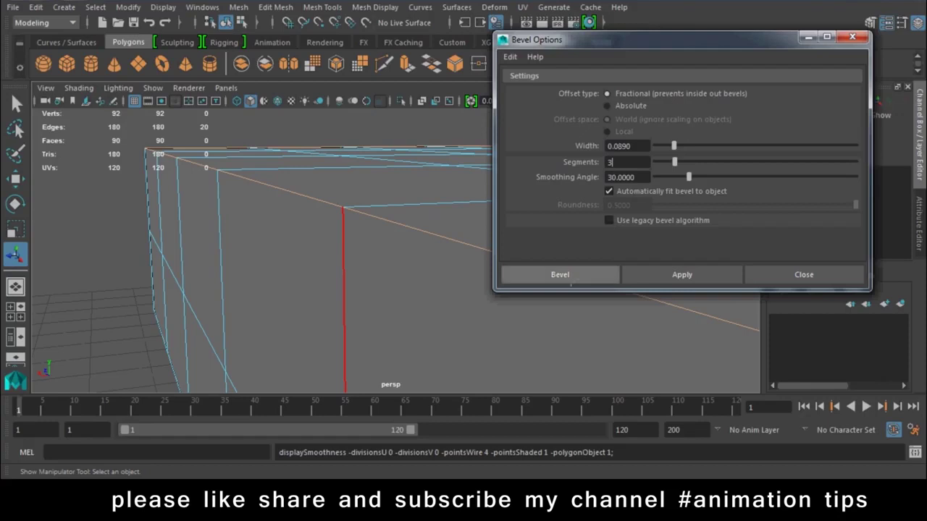
click(560, 274)
right_click(461, 187)
Step: Preview the bevelled box smoothed in object mode, then delete it
click(461, 185)
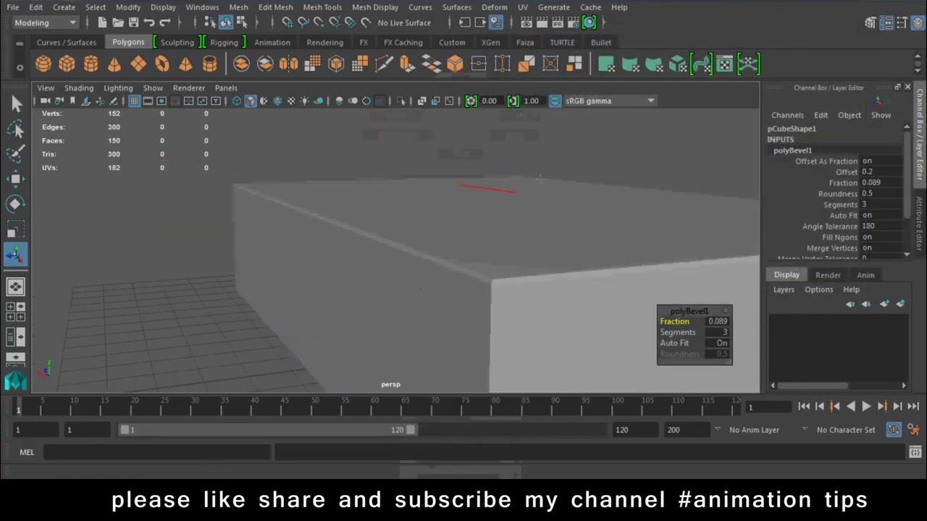
key(3)
alt+drag(391, 253, 507, 260)
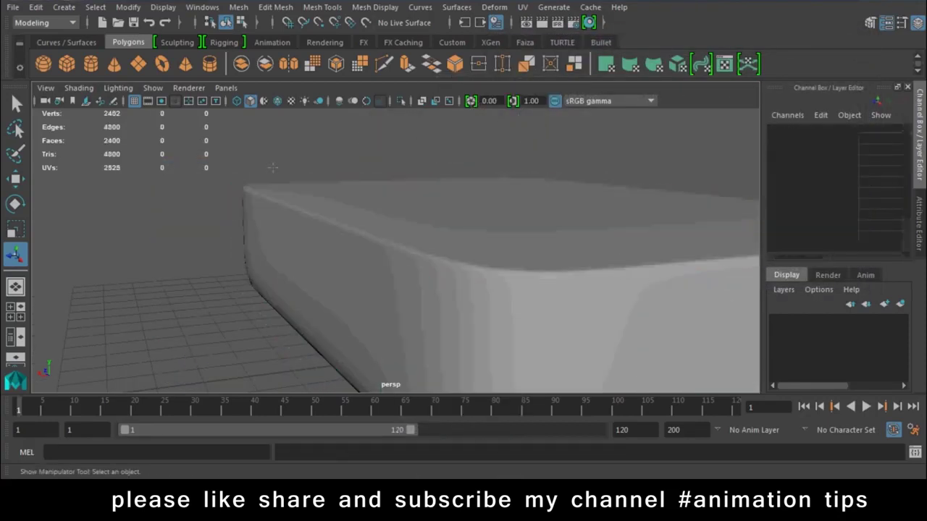
scroll(395, 246, up, 3)
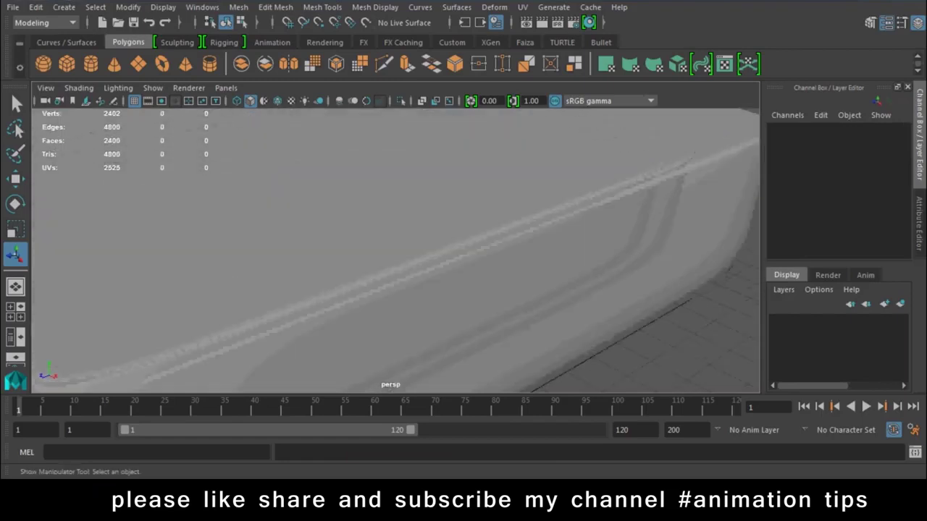
scroll(395, 246, down, 3)
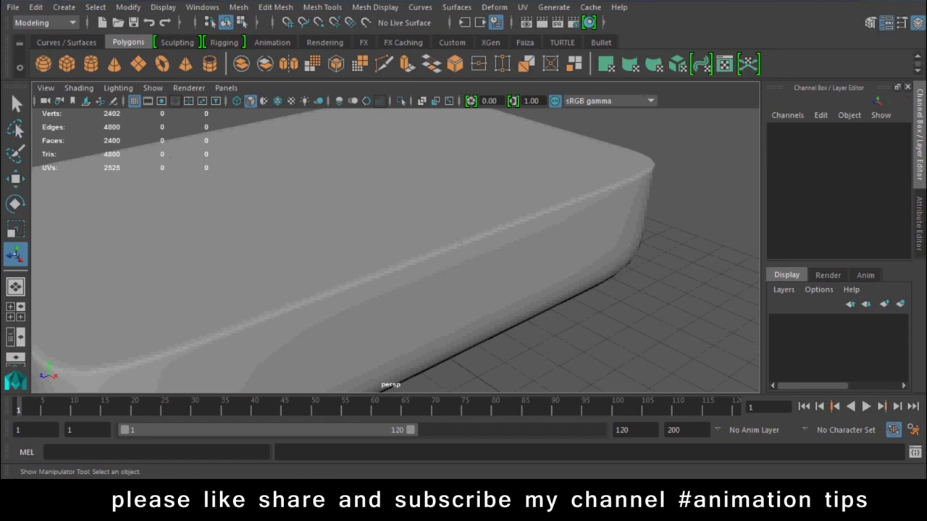
click(458, 243)
key(Delete)
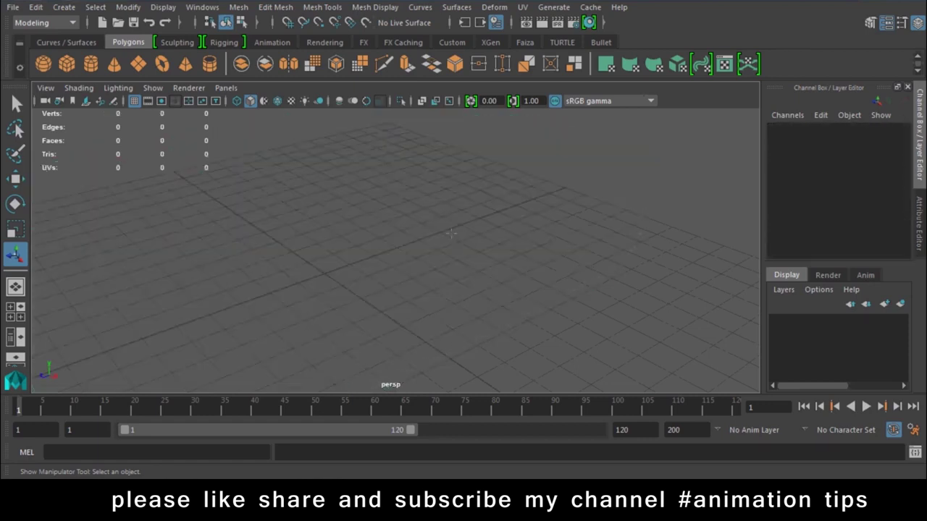
Step: Draw a new long polygon box and select its Subdivisions Height channel
click(67, 63)
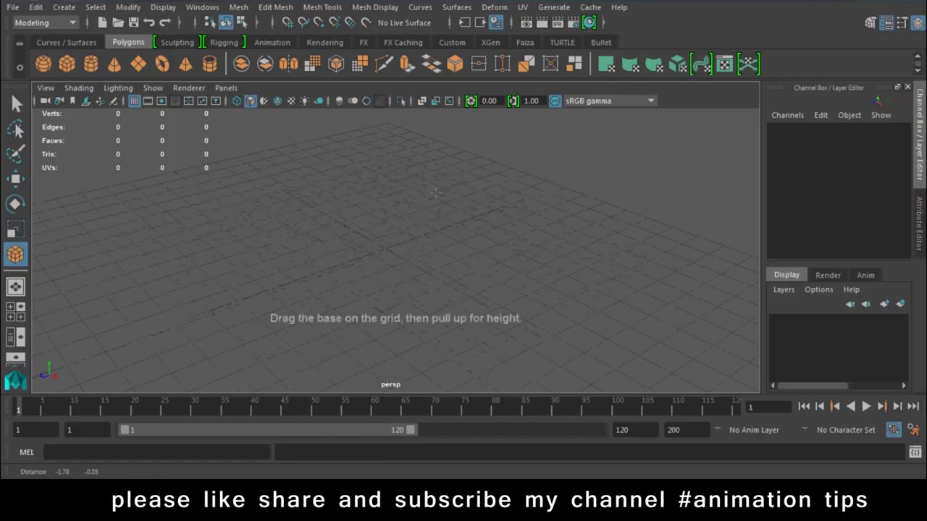
mouse_move(475, 192)
mouse_down()
mouse_move(308, 334)
mouse_move(308, 276)
mouse_up()
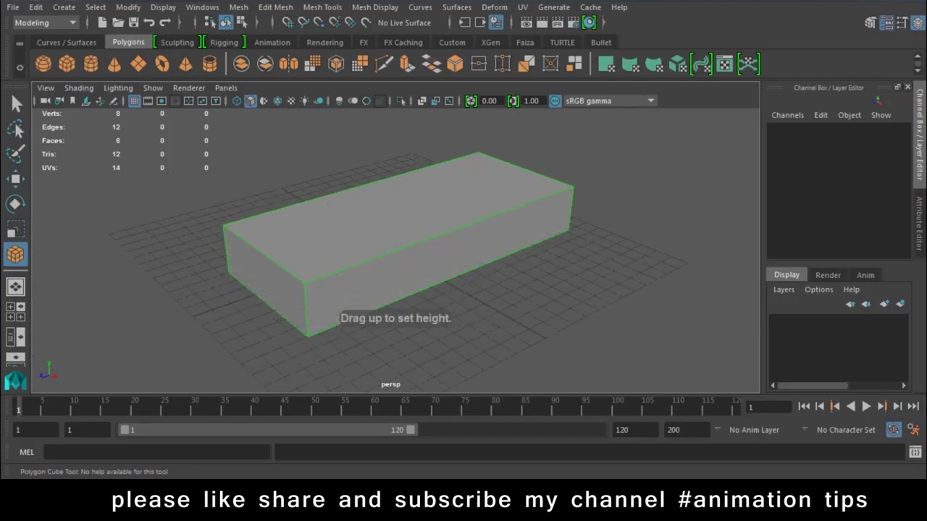
key(w)
alt+drag(391, 290, 685, 215)
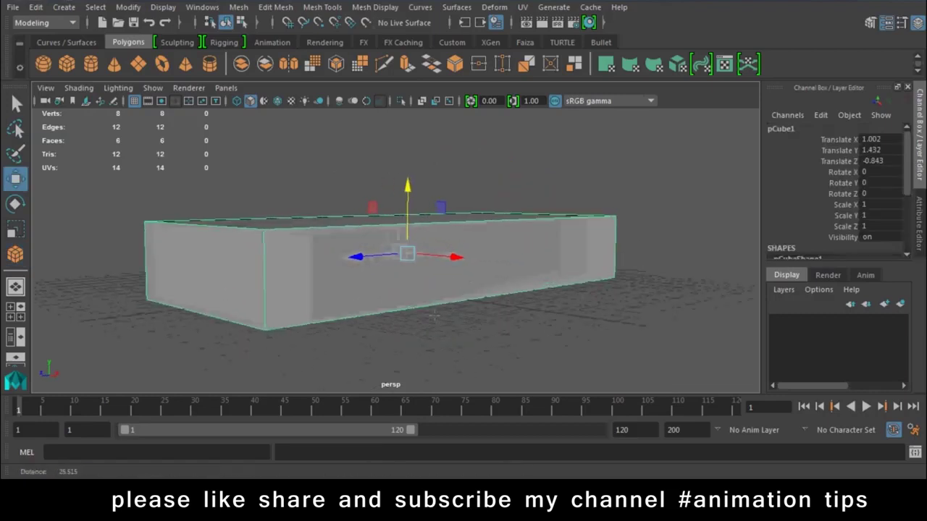
scroll(806, 177, down, 5)
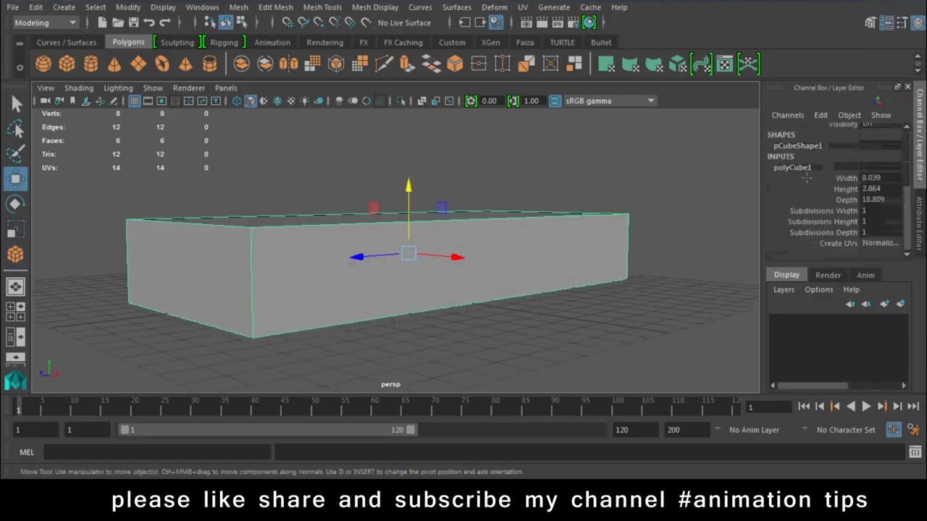
click(822, 221)
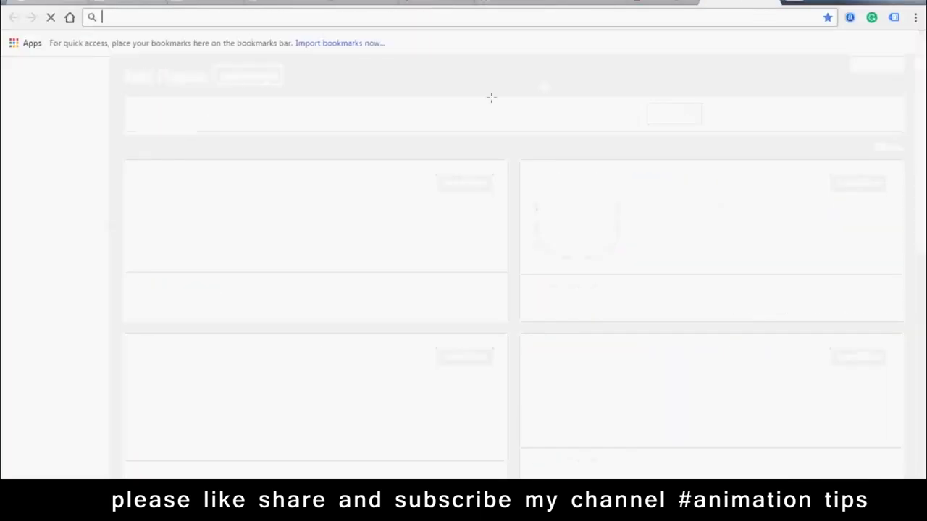
Step: Search Google for 'sofa' and switch to image results
text(spf)
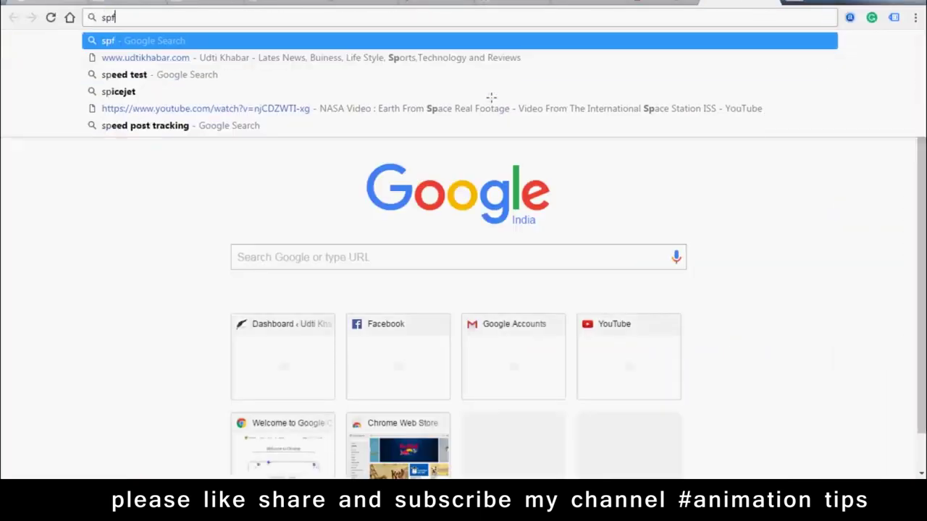
key(BackSpace)
key(BackSpace)
text(of)
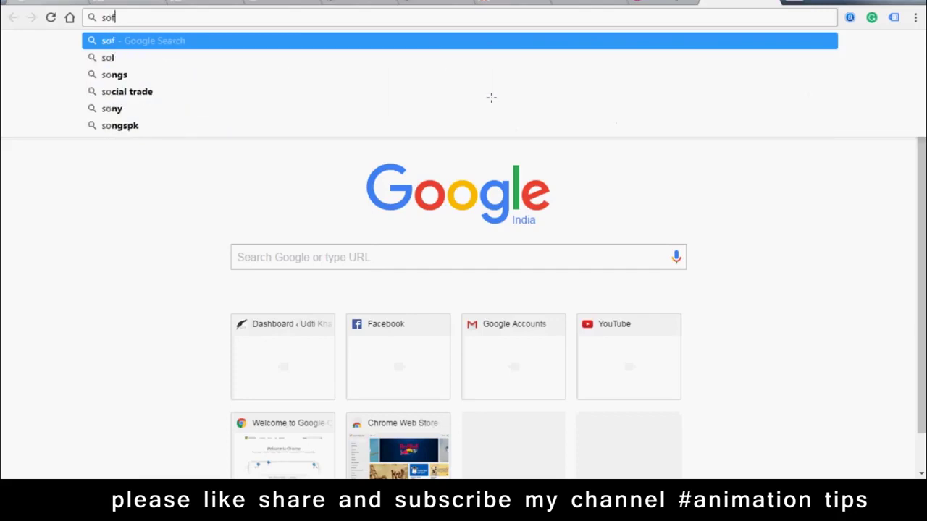
text(a)
key(Return)
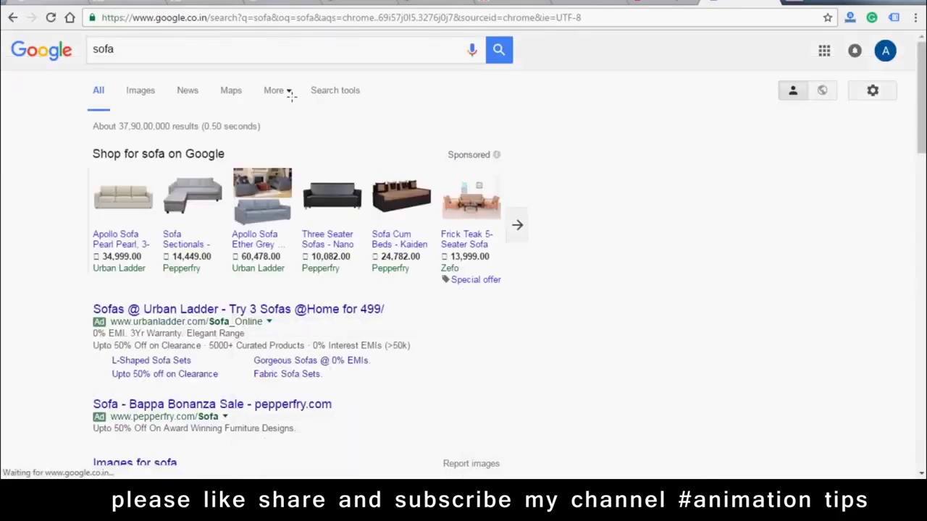
click(138, 112)
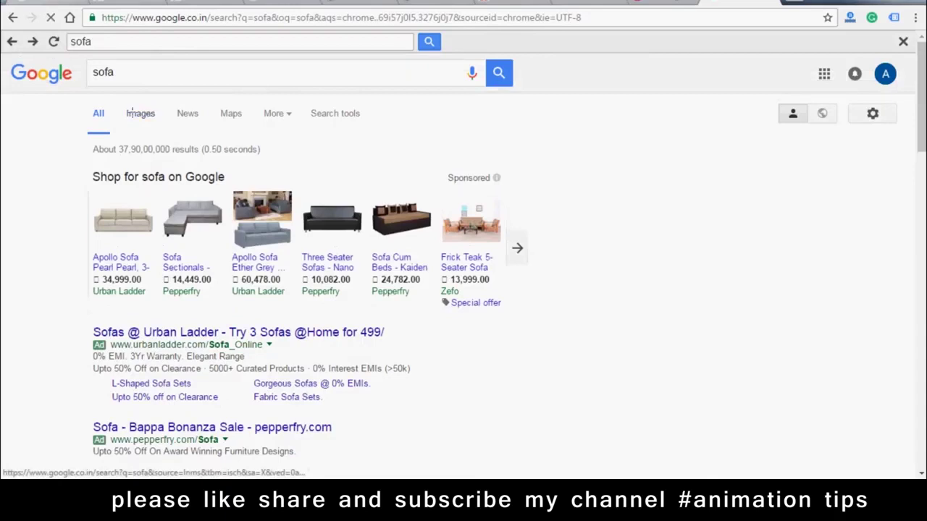
Step: Browse the sofa images and open the grey tufted Sunrise Sofa cum Bed preview
scroll(634, 250, down, 3)
scroll(634, 250, down, 4)
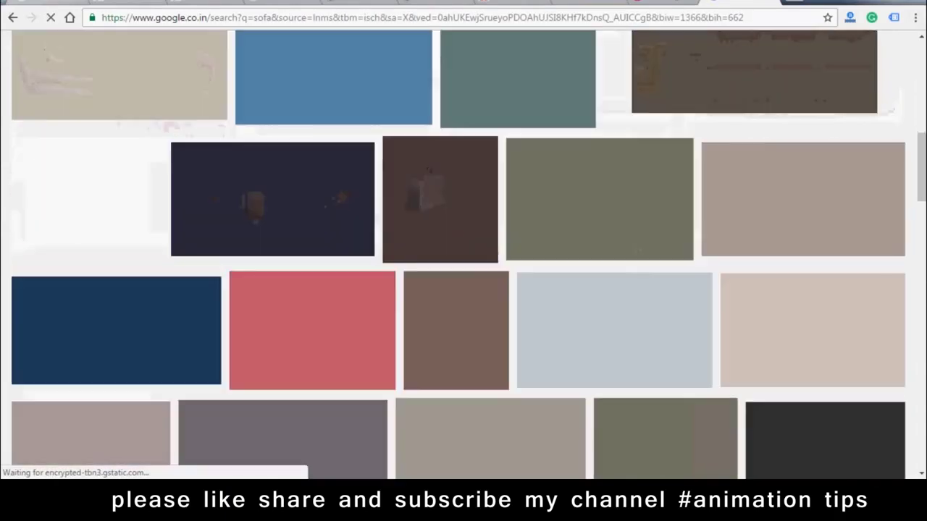
scroll(635, 249, up, 3)
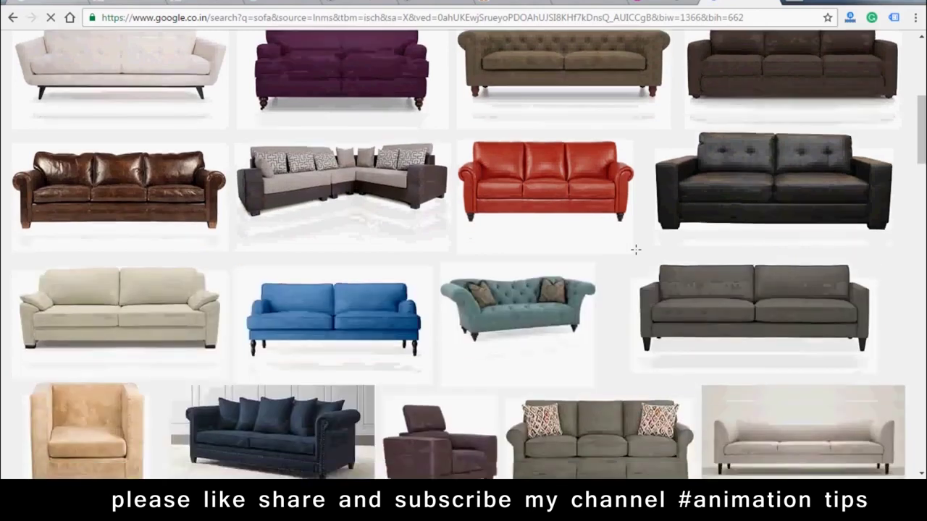
scroll(635, 250, down, 5)
scroll(635, 249, down, 3)
scroll(635, 250, down, 4)
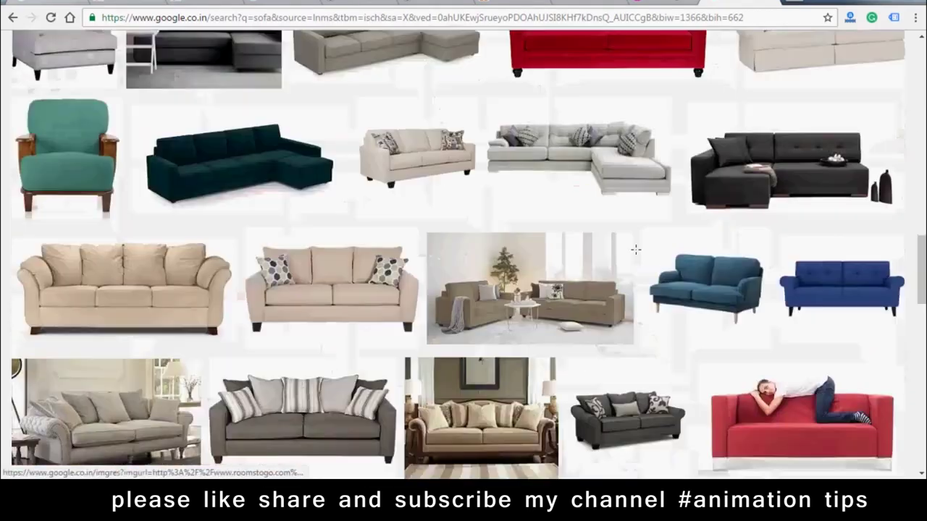
scroll(635, 250, down, 3)
scroll(635, 250, down, 4)
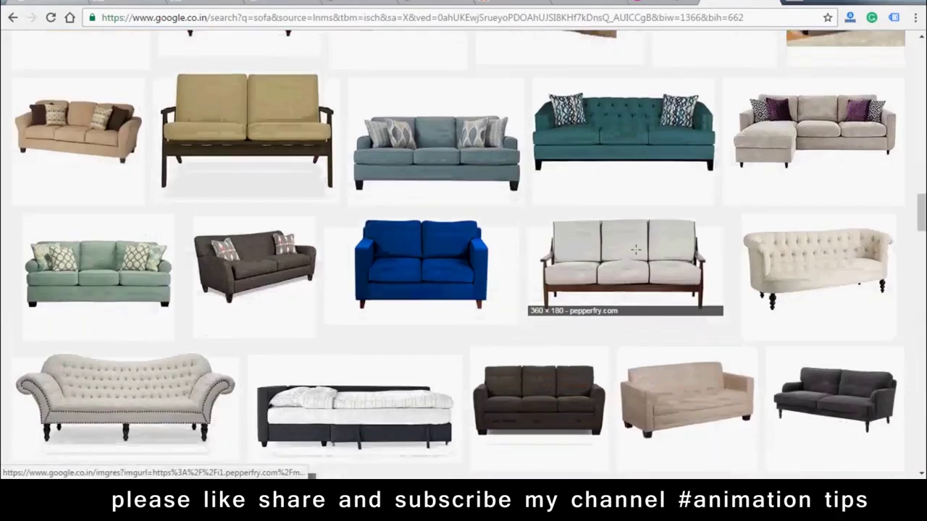
scroll(635, 249, down, 3)
scroll(635, 250, down, 4)
scroll(635, 250, down, 4)
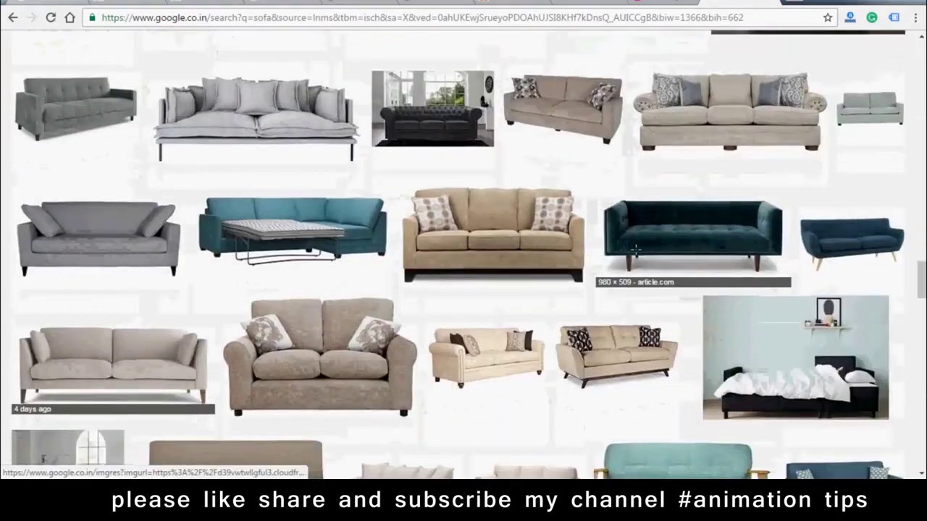
scroll(635, 250, down, 4)
scroll(635, 250, down, 4)
scroll(635, 250, down, 2)
scroll(635, 249, down, 4)
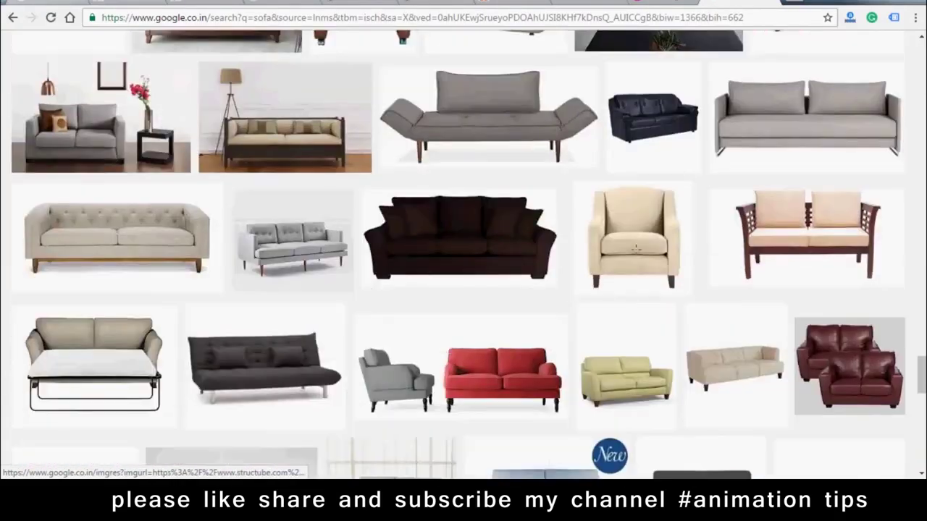
scroll(635, 250, down, 3)
scroll(635, 249, down, 4)
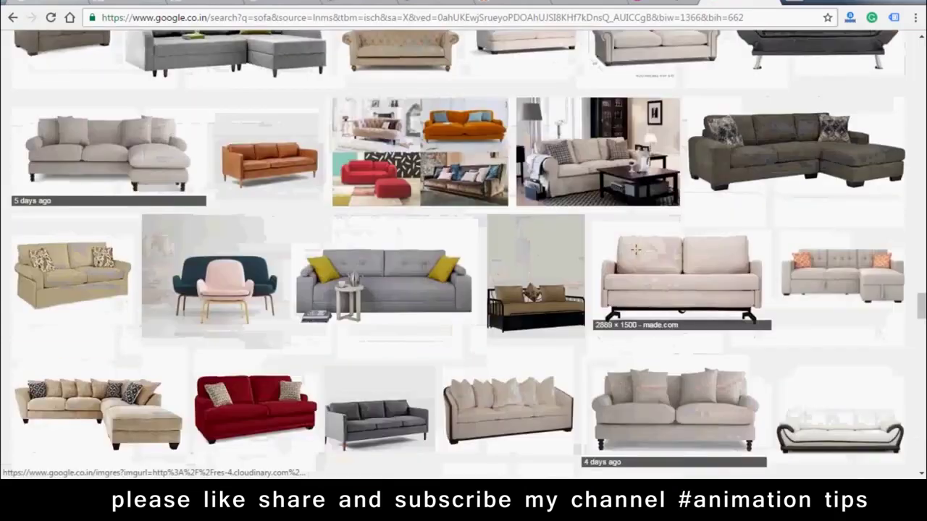
scroll(635, 250, down, 3)
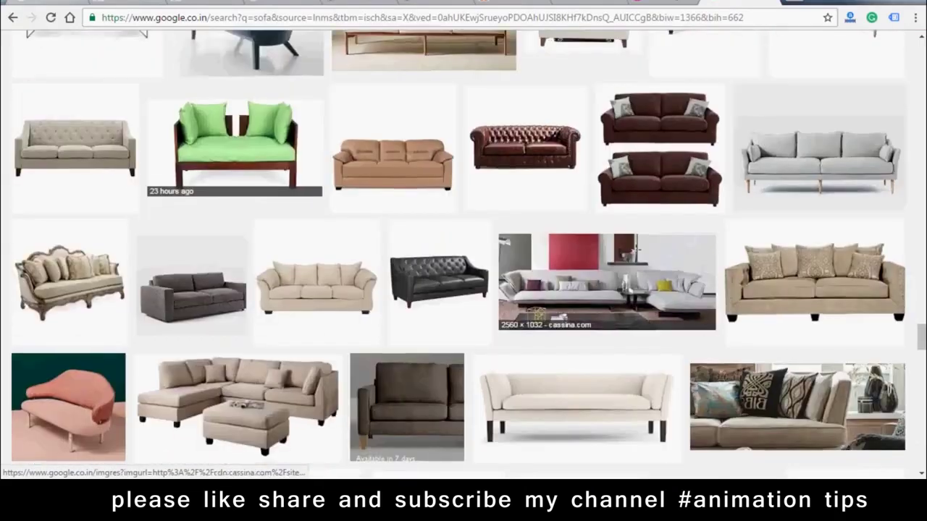
scroll(635, 249, down, 4)
scroll(635, 250, down, 4)
scroll(635, 250, down, 4)
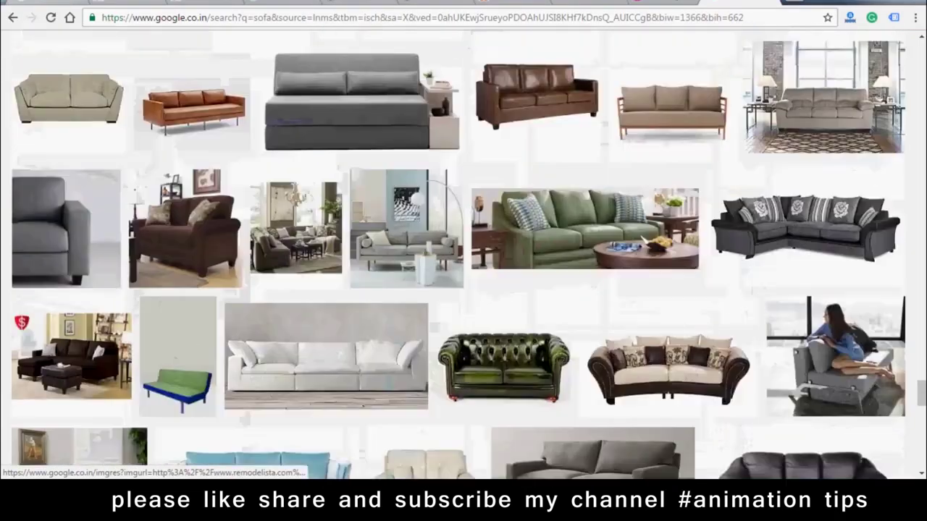
scroll(635, 250, down, 3)
scroll(635, 250, down, 4)
scroll(635, 249, down, 4)
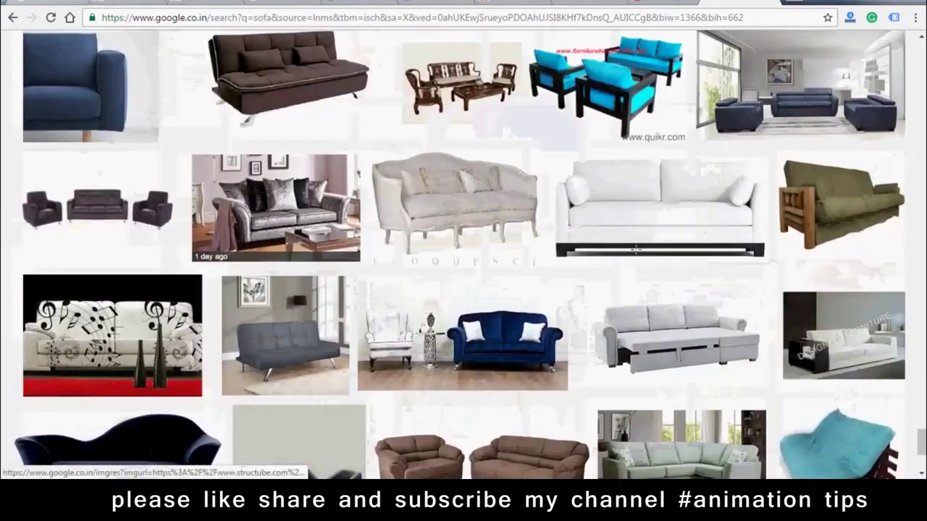
scroll(635, 250, down, 3)
scroll(635, 250, down, 3)
scroll(635, 250, down, 3)
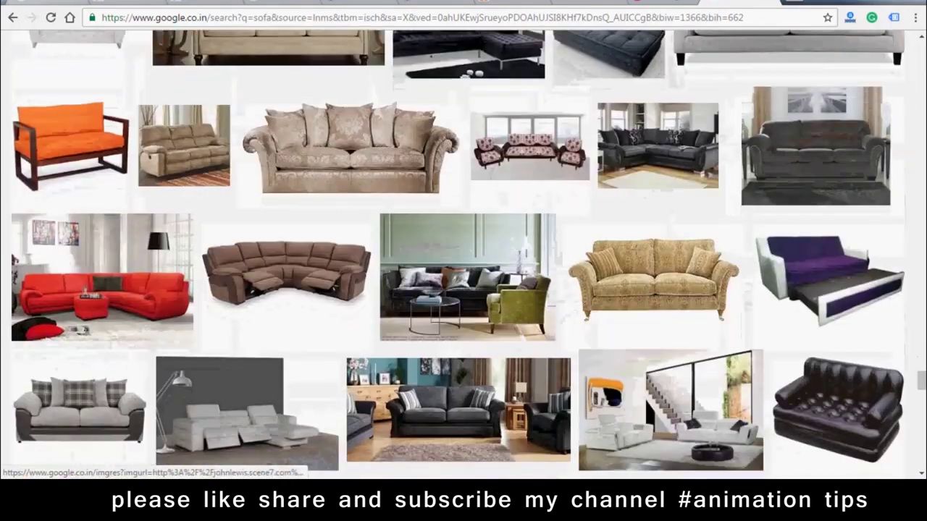
scroll(635, 249, down, 3)
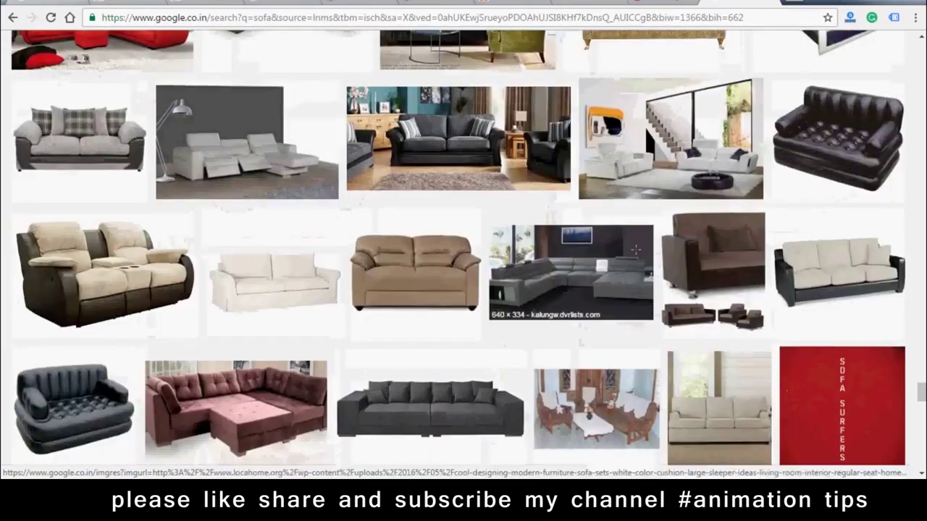
scroll(635, 250, down, 4)
scroll(635, 250, down, 3)
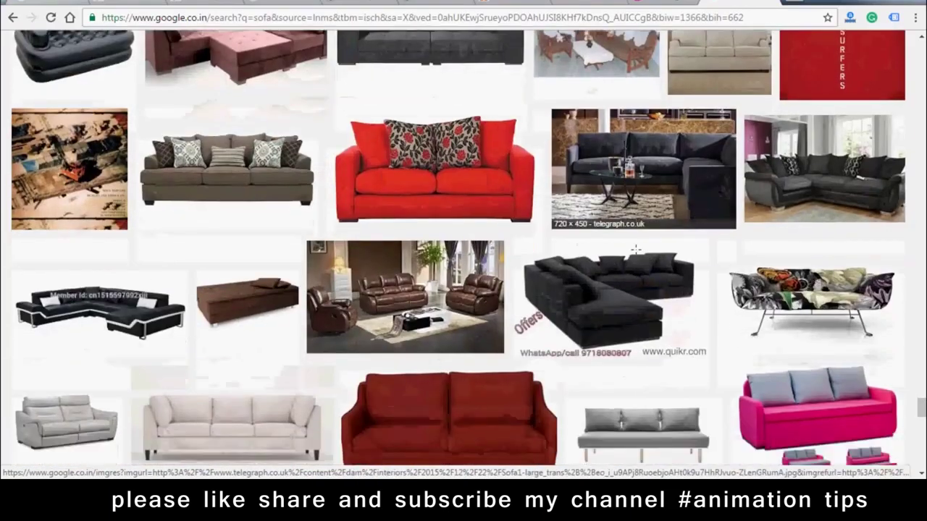
scroll(635, 249, down, 2)
scroll(635, 250, down, 3)
scroll(635, 250, down, 4)
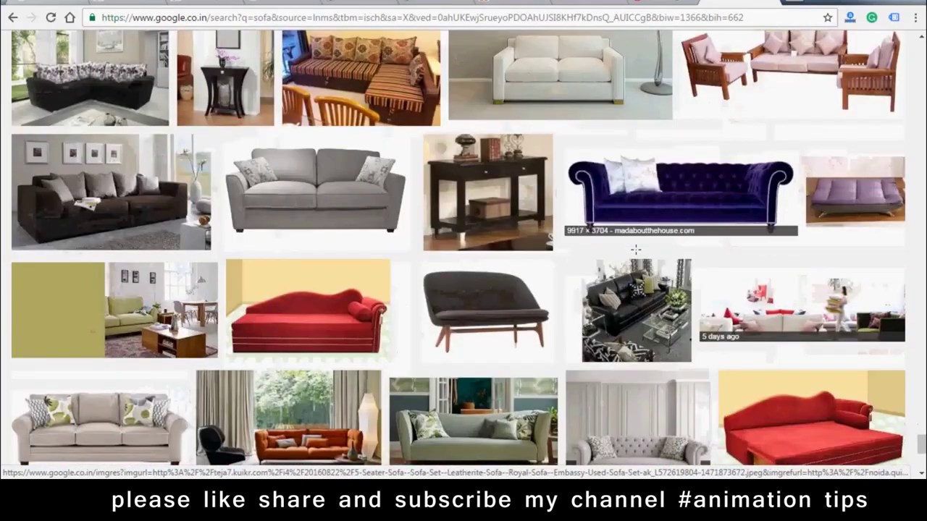
scroll(635, 249, down, 4)
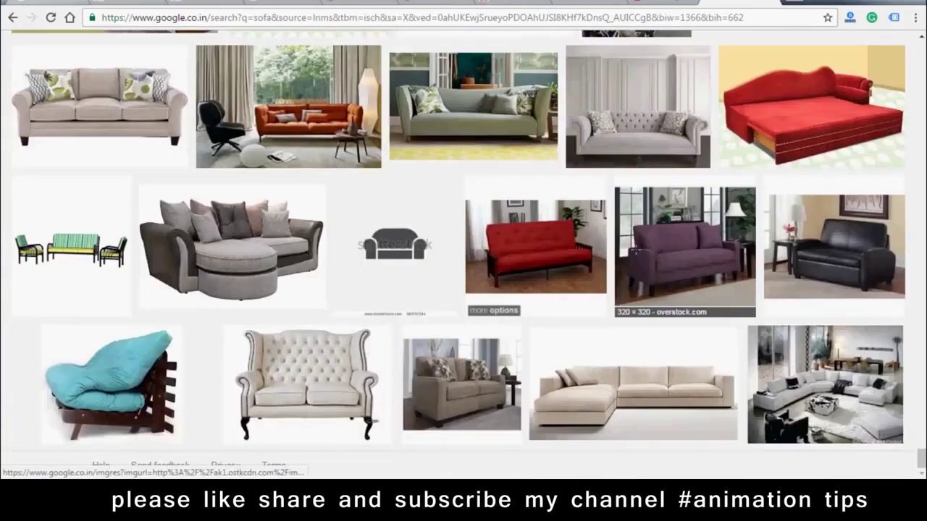
scroll(685, 249, up, 2)
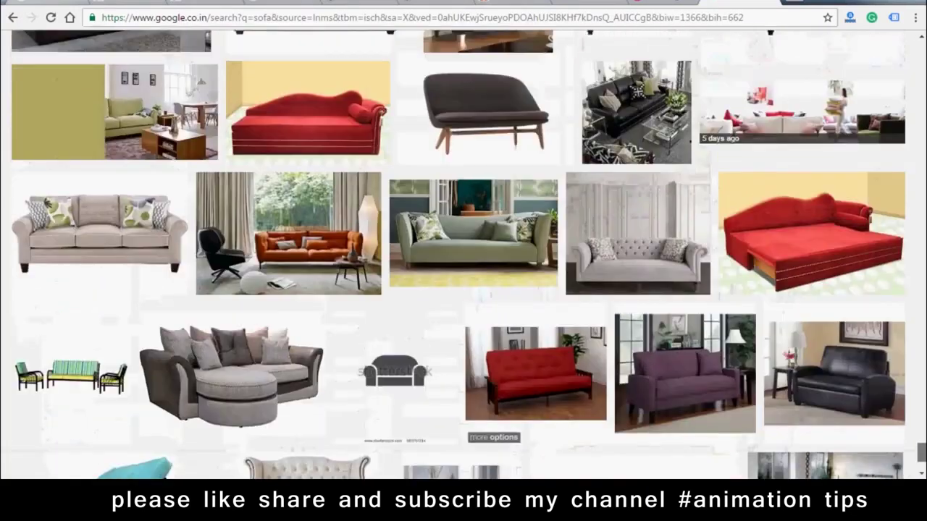
scroll(685, 250, up, 3)
scroll(685, 250, up, 4)
scroll(464, 254, up, 4)
scroll(464, 253, up, 2)
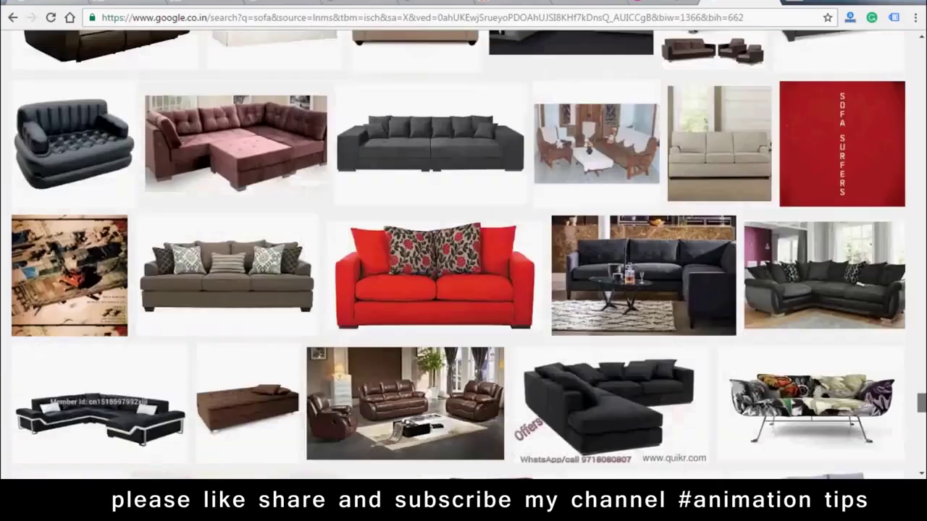
scroll(571, 268, up, 5)
scroll(570, 267, up, 1)
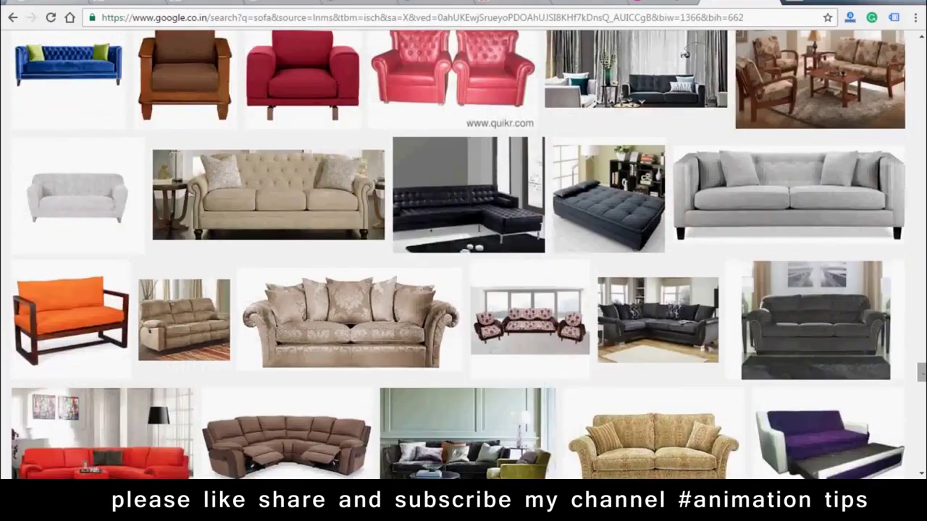
click(482, 218)
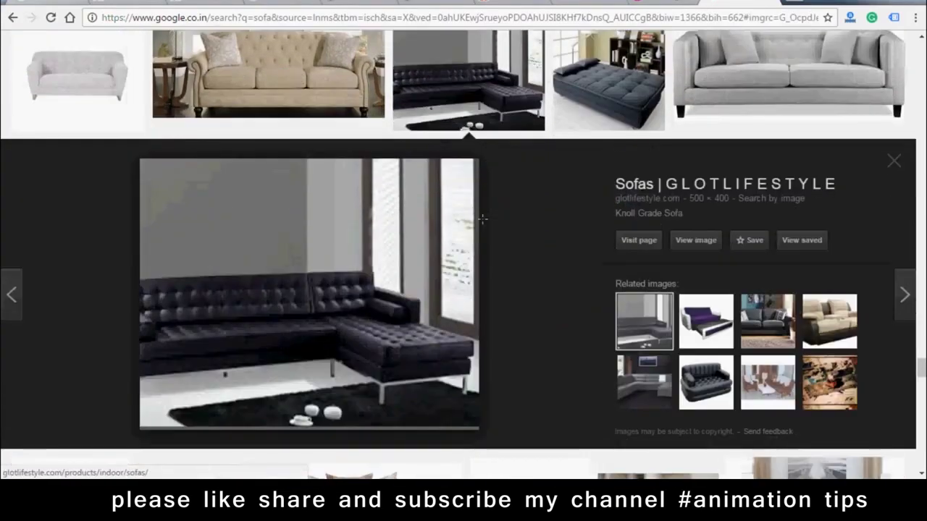
scroll(523, 234, up, 5)
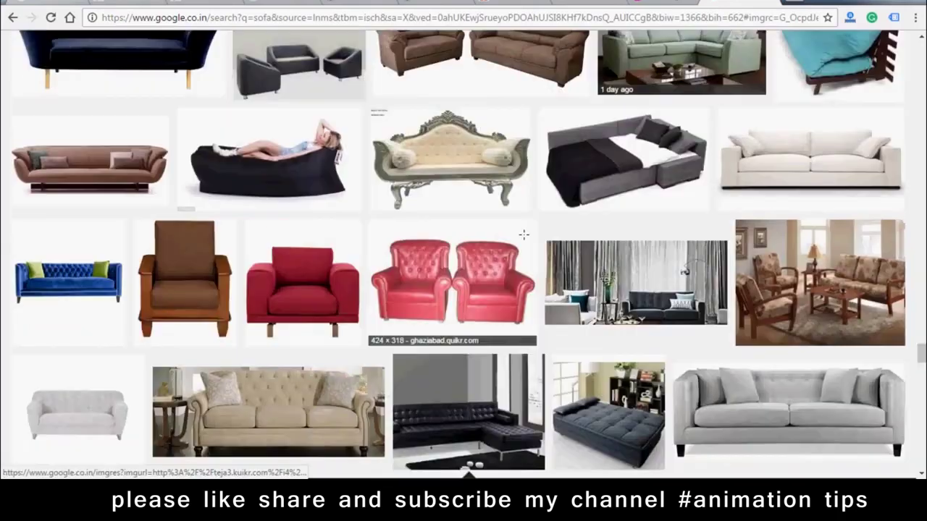
click(608, 423)
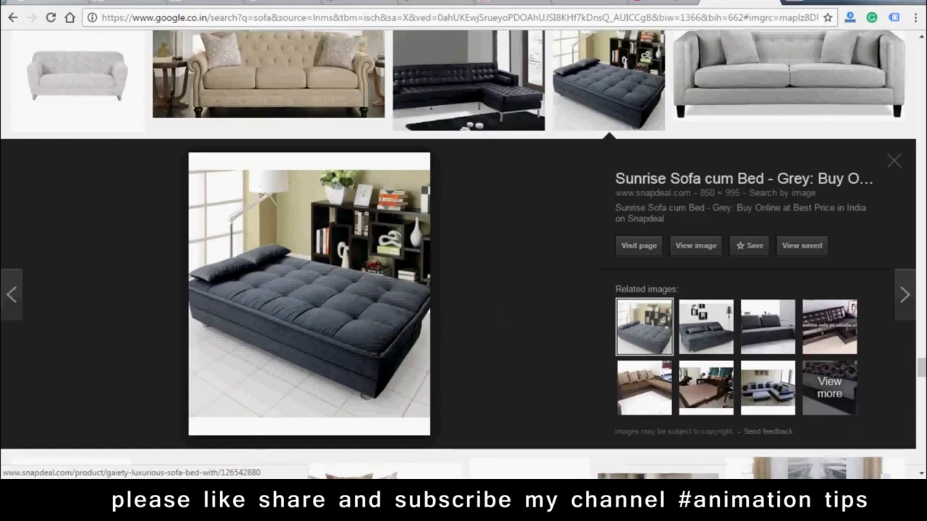
Step: Set the box's width subdivisions to 4, trying 7 and 5 on the way
alt+drag(318, 420, 376, 406)
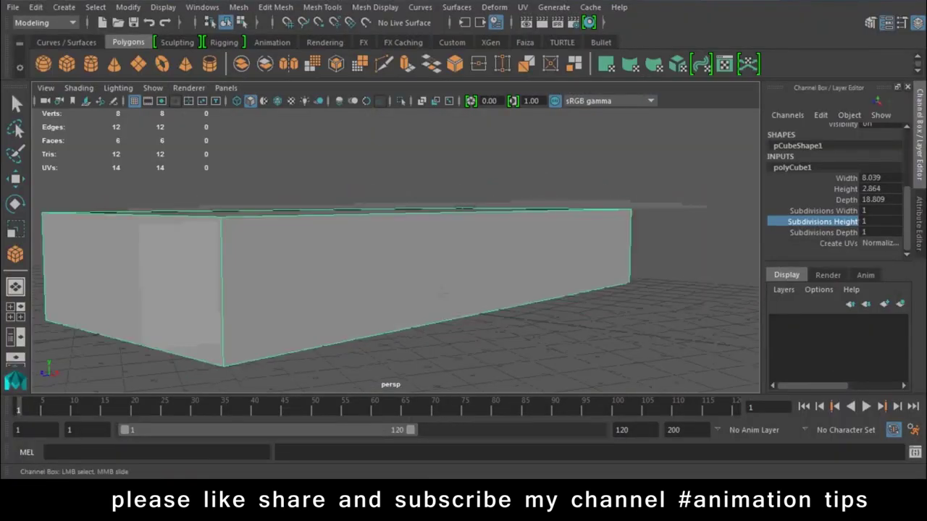
click(823, 210)
middle_drag(434, 290, 492, 289)
alt+drag(520, 308, 769, 250)
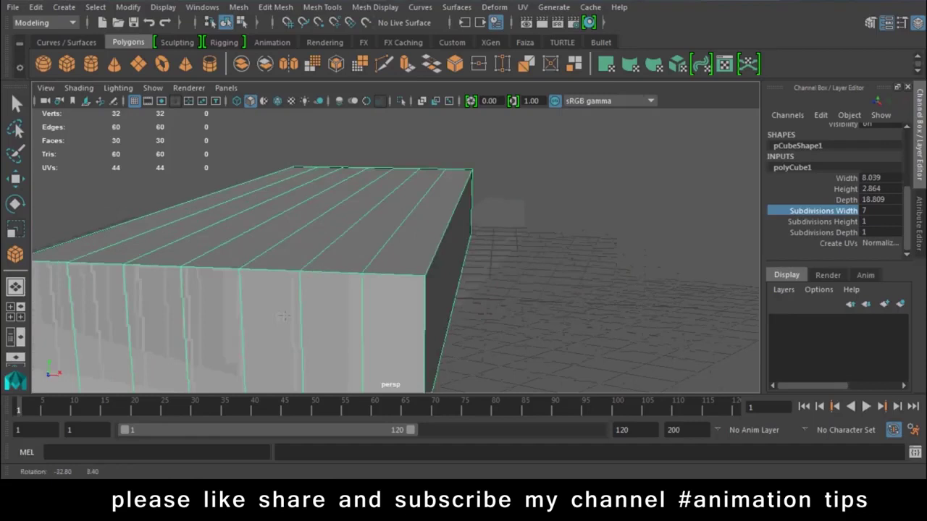
middle_drag(683, 234, 671, 234)
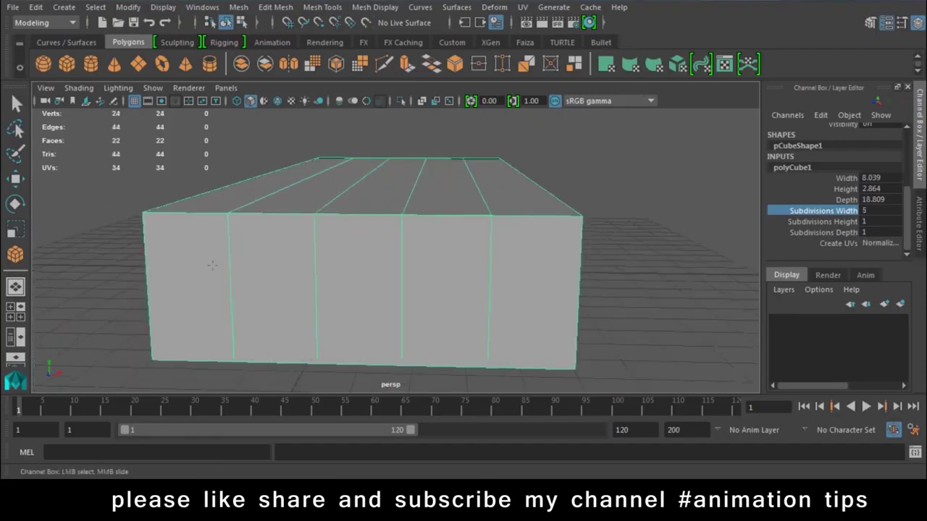
middle_drag(740, 268, 705, 277)
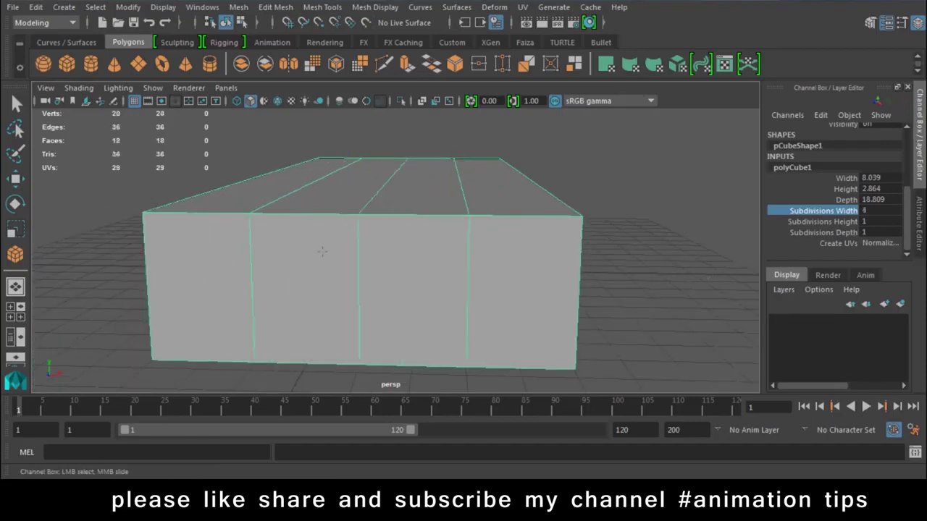
alt+drag(563, 265, 494, 266)
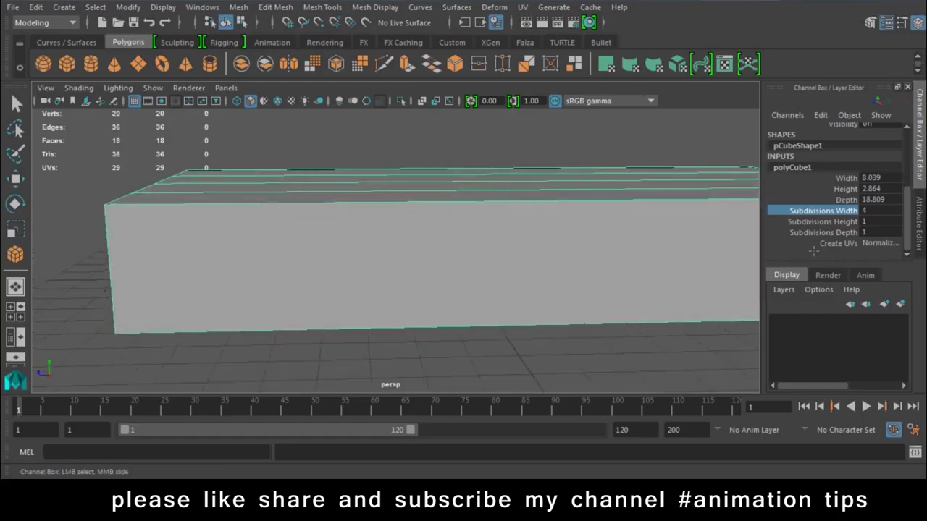
Step: Raise the box's depth subdivisions to 9
click(847, 233)
middle_drag(539, 321, 236, 355)
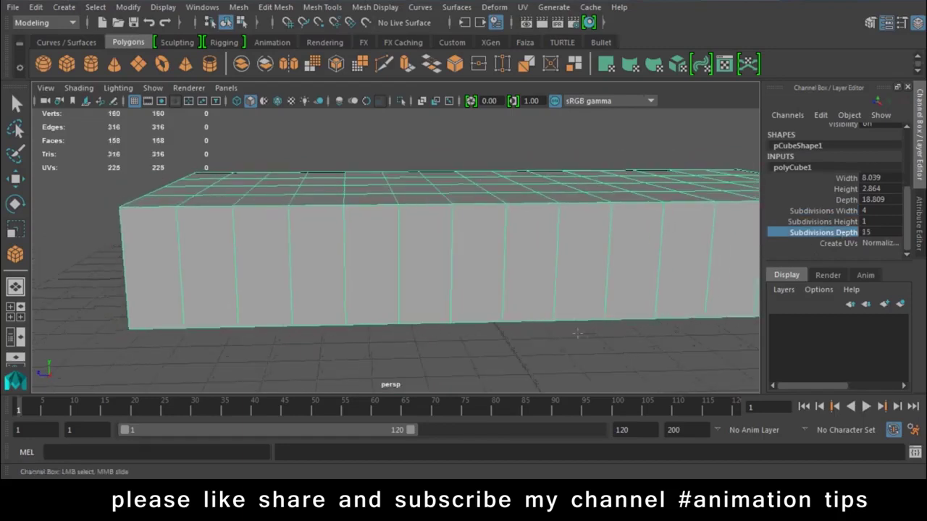
alt+drag(235, 354, 317, 302)
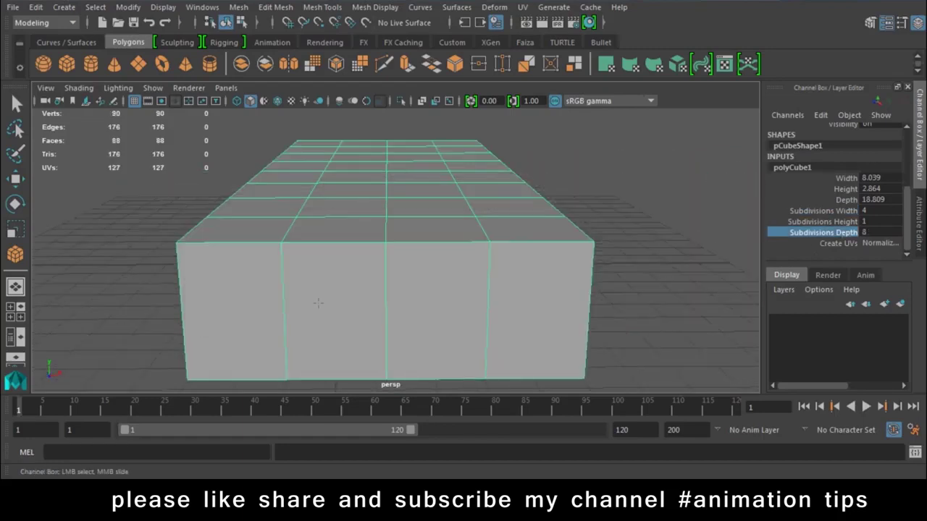
alt+drag(453, 303, 347, 333)
middle_drag(347, 333, 303, 341)
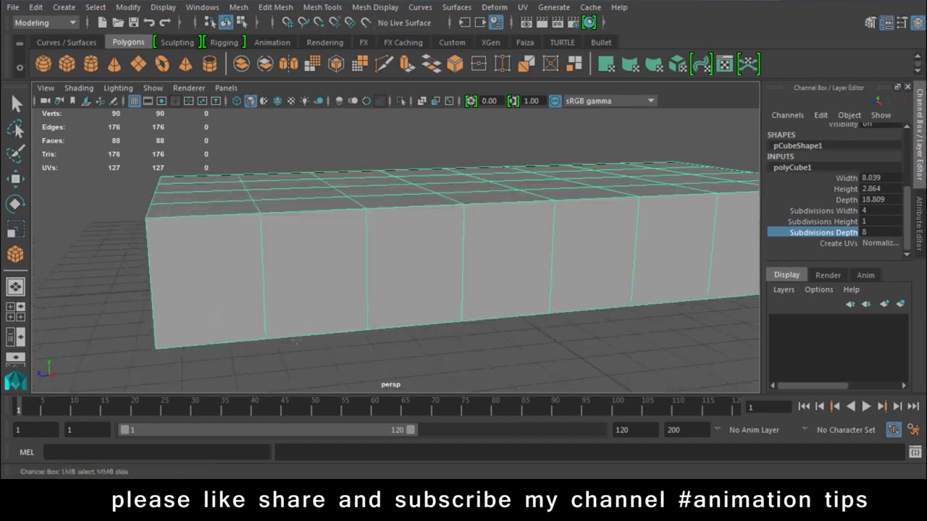
alt+drag(359, 342, 359, 299)
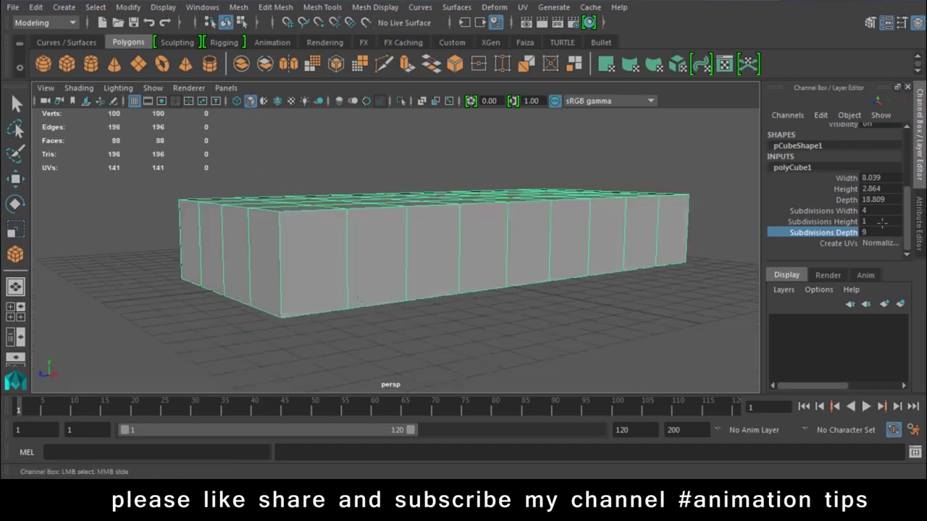
Step: Set height subdivisions to 2 and orbit in to inspect the top-face grid
middle_drag(547, 333, 551, 336)
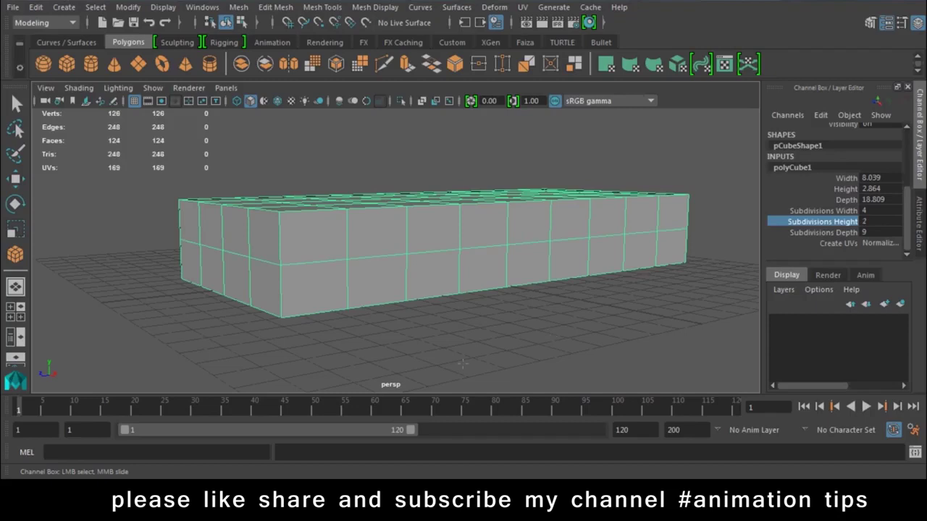
alt+drag(462, 364, 483, 350)
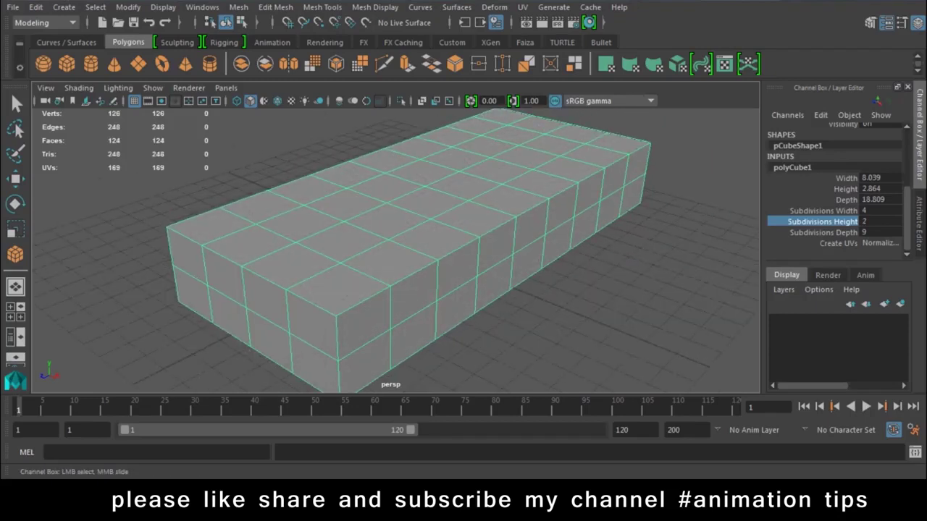
scroll(399, 246, up, 2)
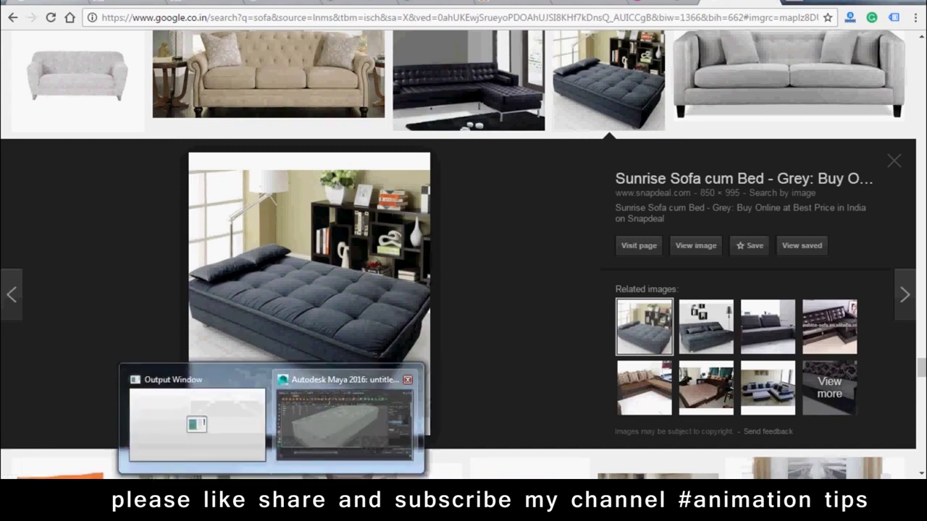
click(345, 416)
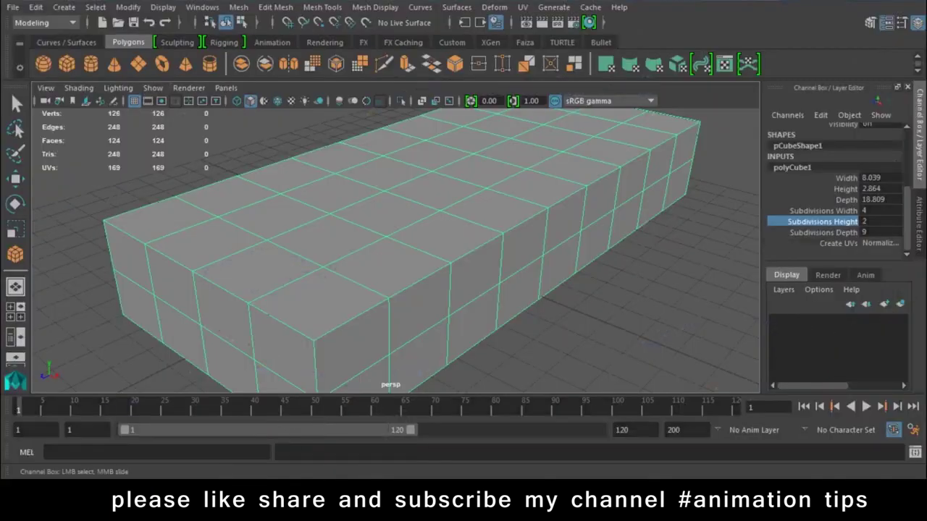
alt+drag(391, 254, 434, 239)
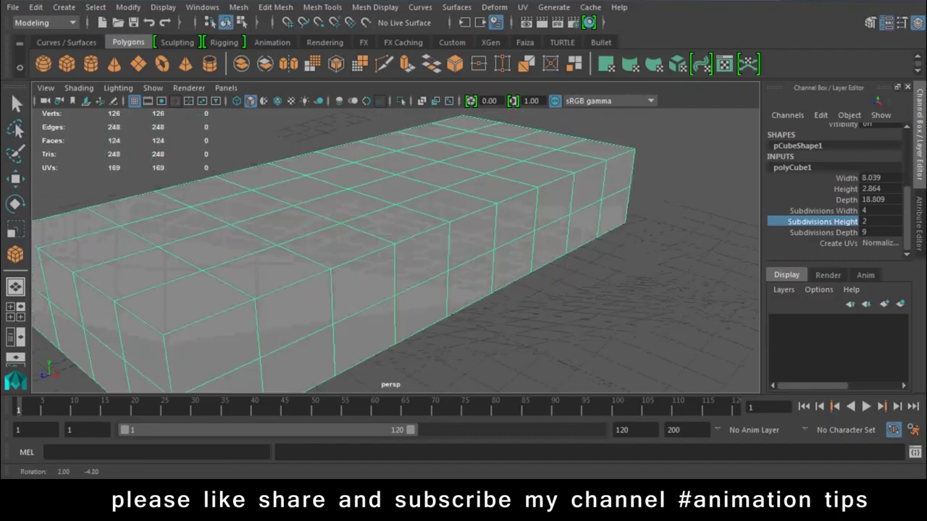
alt+right_drag(434, 239, 463, 253)
alt+right_drag(391, 253, 449, 239)
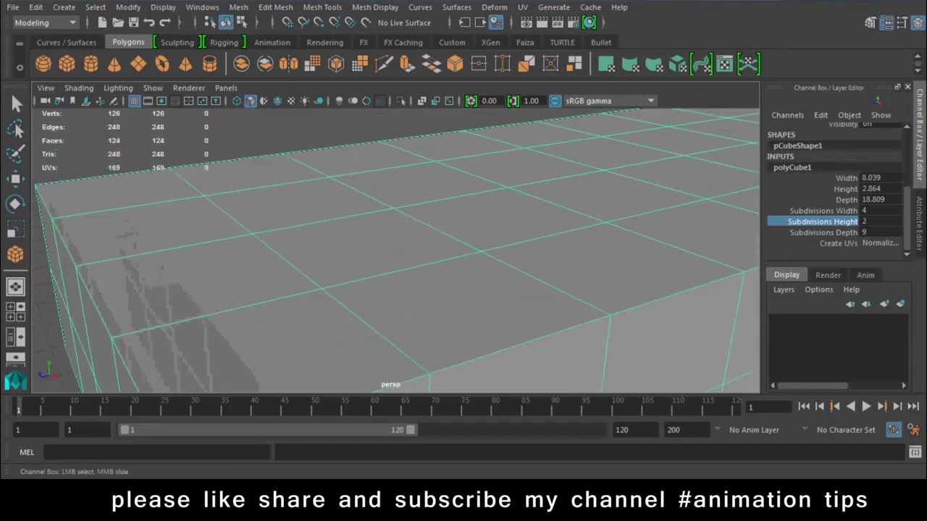
Step: Switch the box to edge selection and select the first interior loop over the top and down the side
right_drag(318, 156, 319, 119)
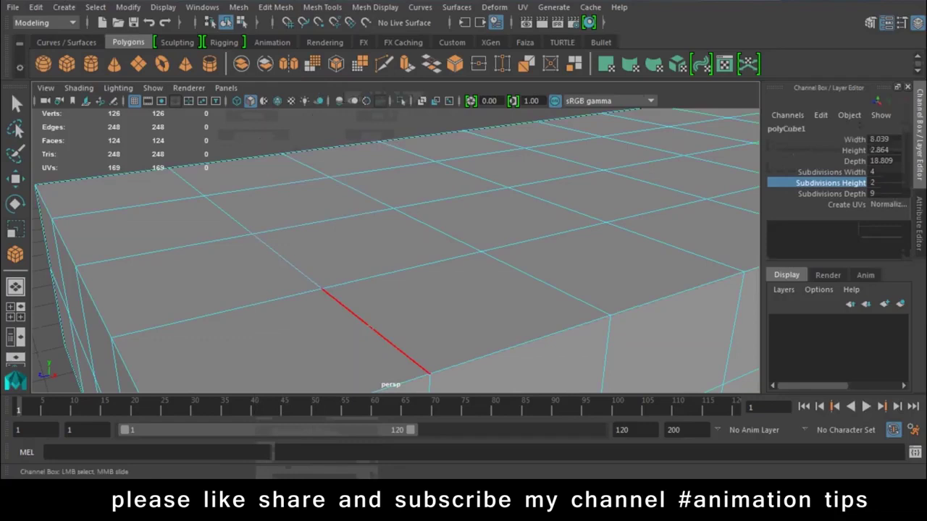
click(391, 347)
key(w)
click(375, 331)
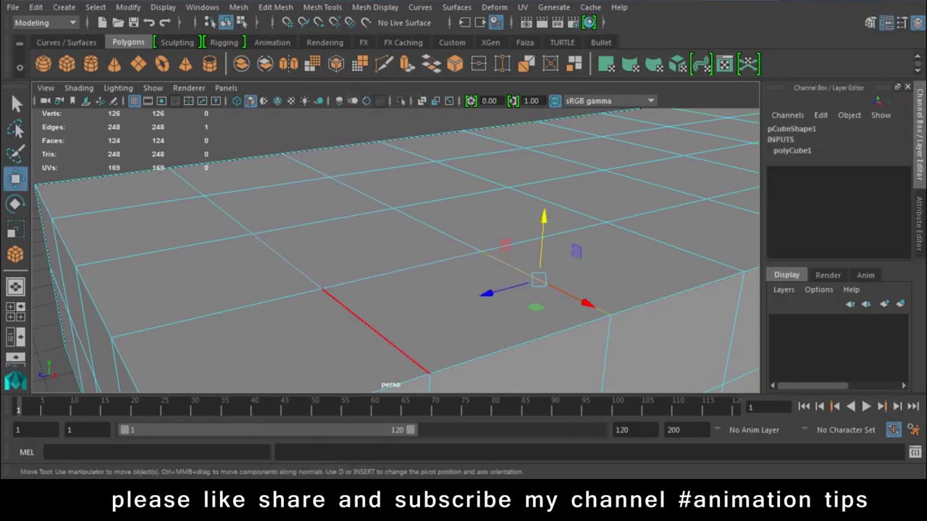
double_click(375, 331)
alt+drag(405, 275, 362, 218)
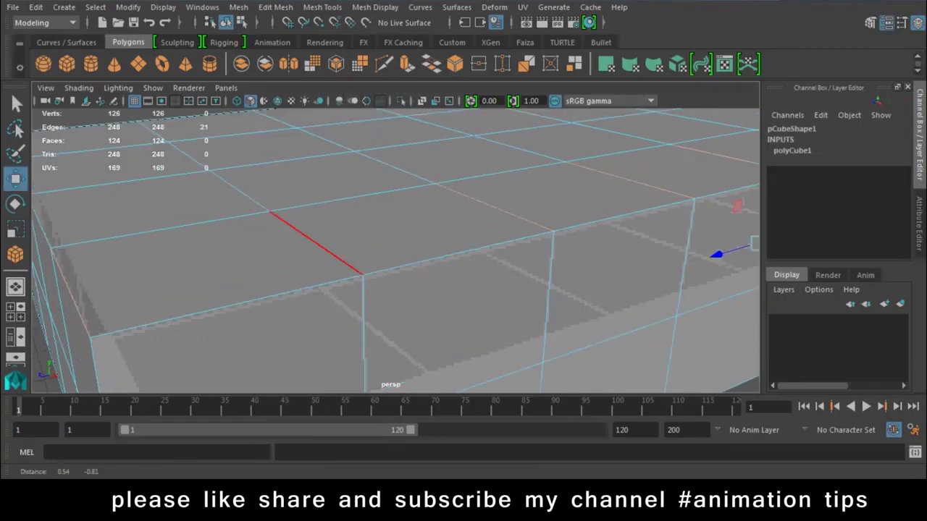
click(343, 319)
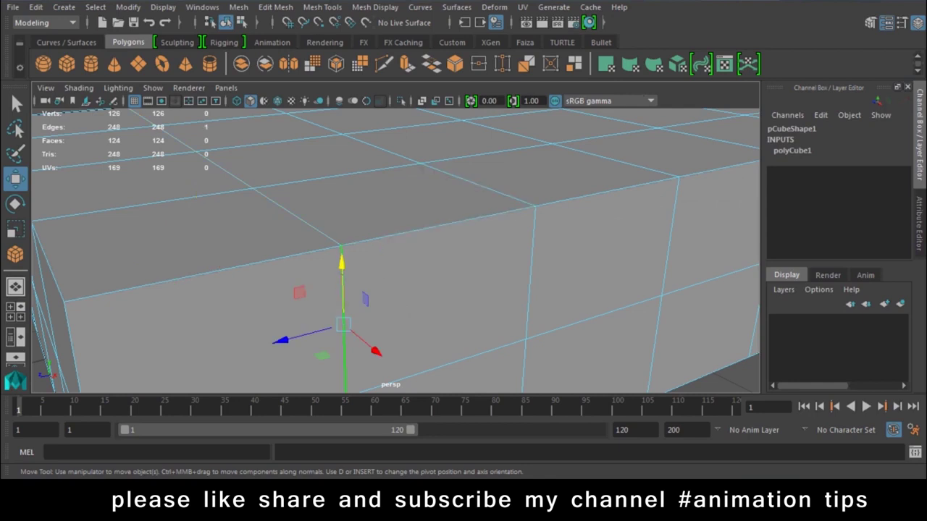
double_click(297, 219)
Step: Add the remaining interior edge loops to the selection, up to the front end of the box
shift+double_click(478, 185)
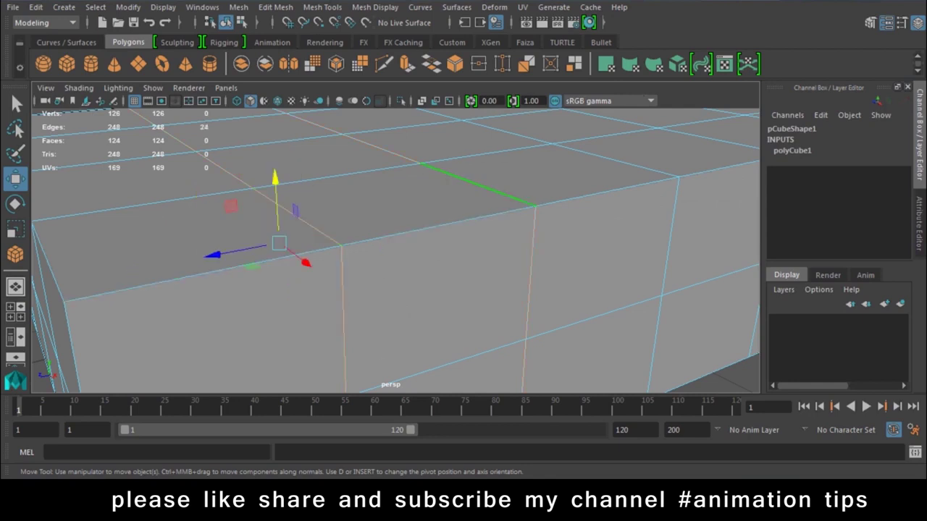
alt+drag(478, 185, 366, 296)
shift+double_click(476, 250)
alt+drag(476, 250, 435, 217)
shift+double_click(405, 277)
alt+drag(406, 277, 362, 289)
shift+double_click(365, 285)
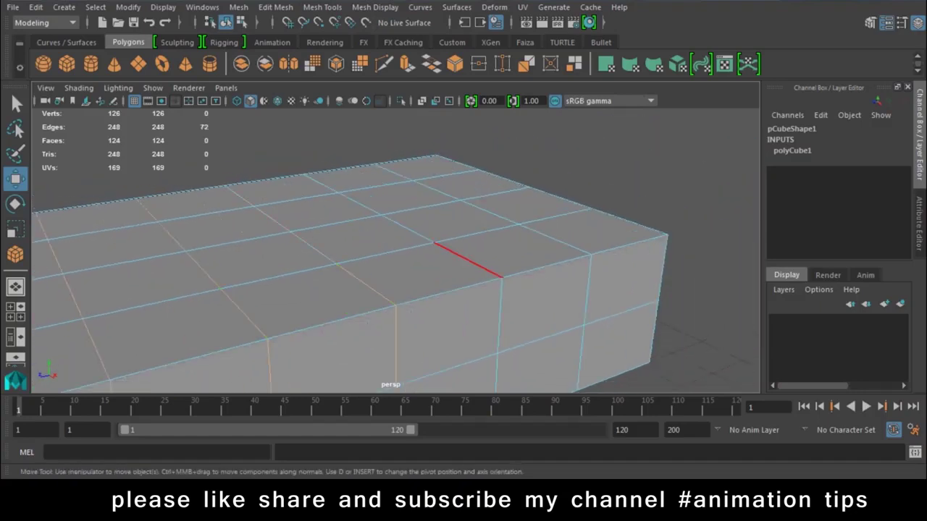
shift+double_click(554, 239)
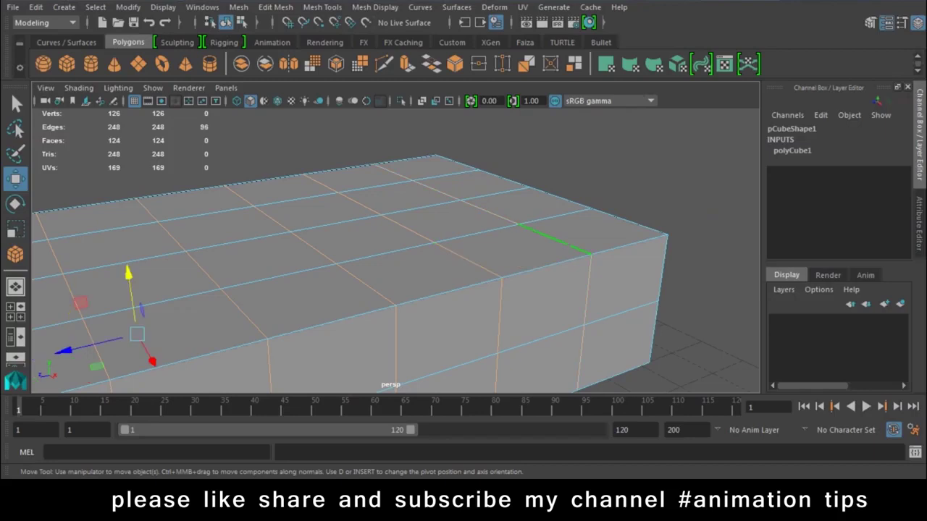
alt+drag(554, 239, 507, 217)
alt+right_drag(507, 217, 550, 189)
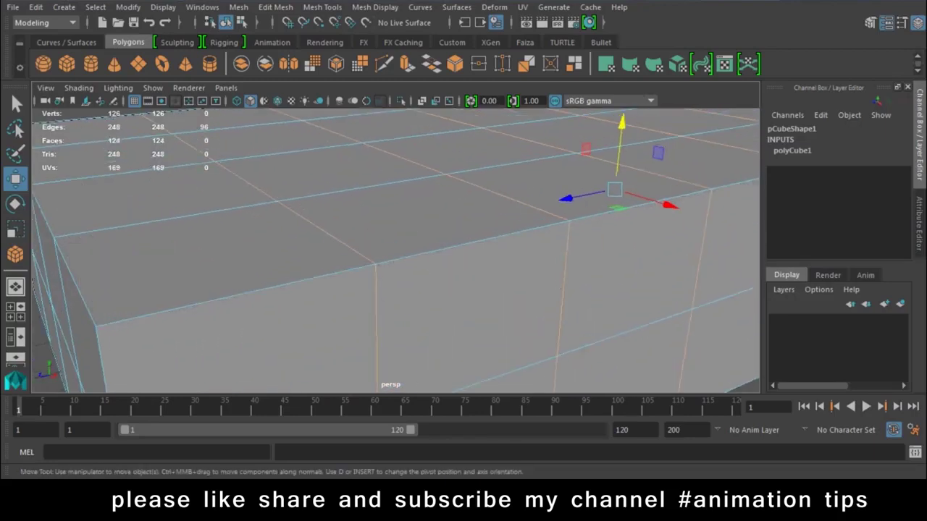
click(322, 7)
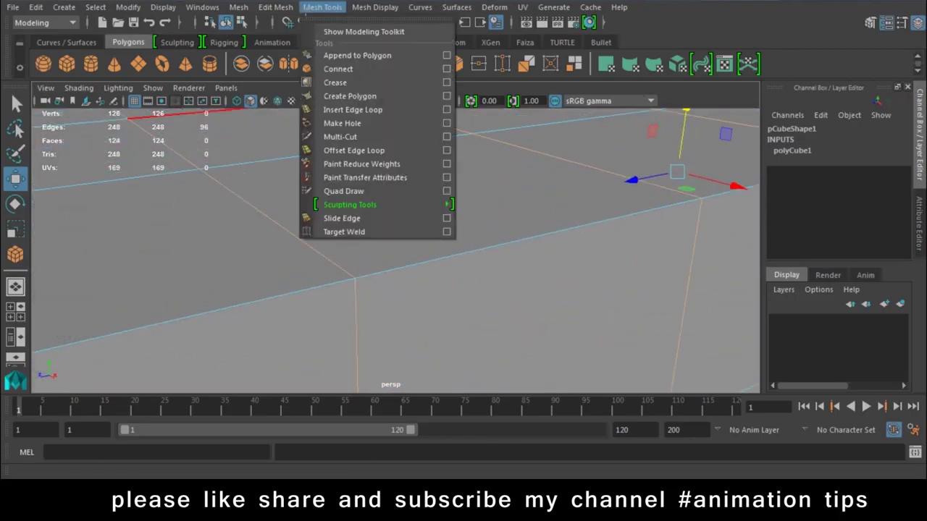
Step: Bevel the selected edges with 1 segment, retrying at a narrower width of 0.0582
mouse_move(275, 7)
click(438, 53)
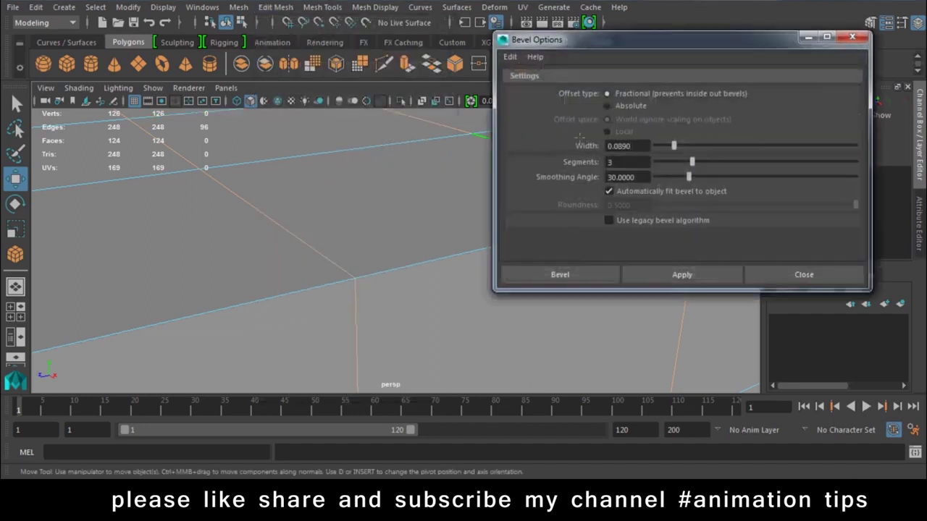
text(1)
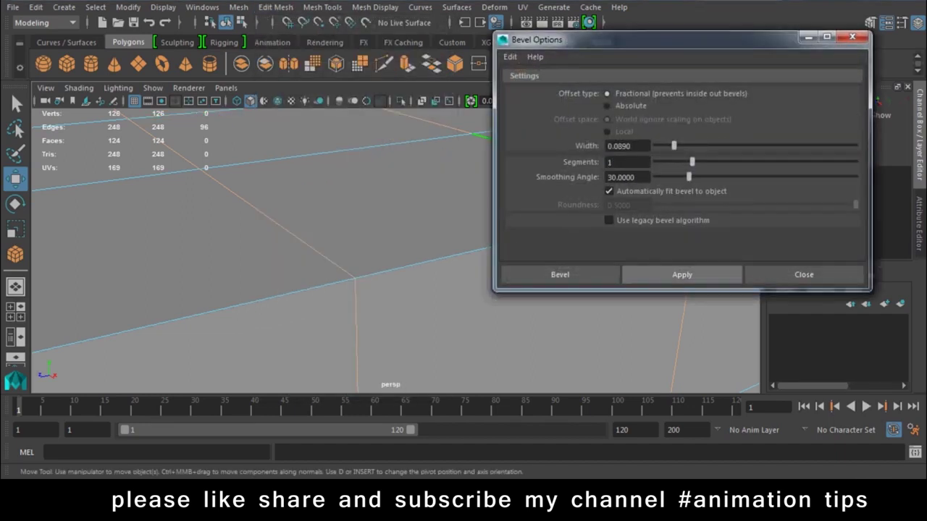
click(682, 275)
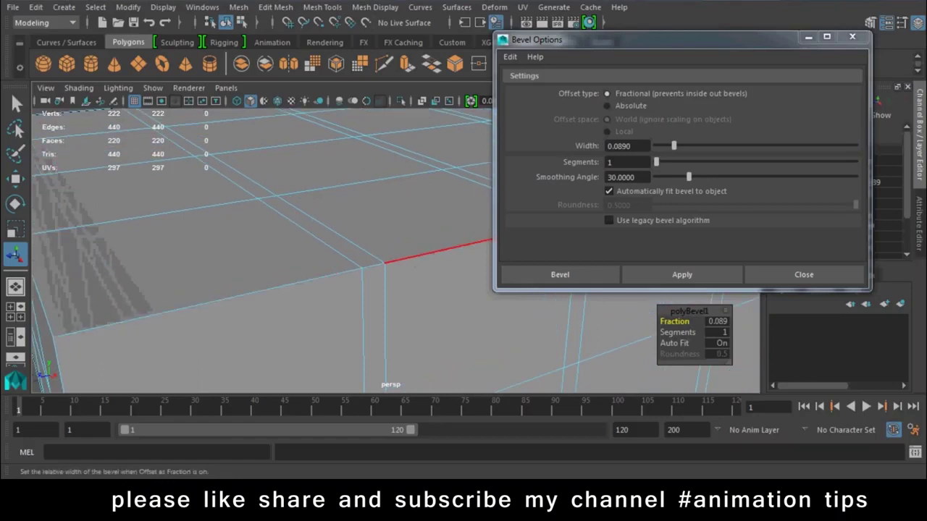
key(ctrl+z)
drag(672, 145, 668, 145)
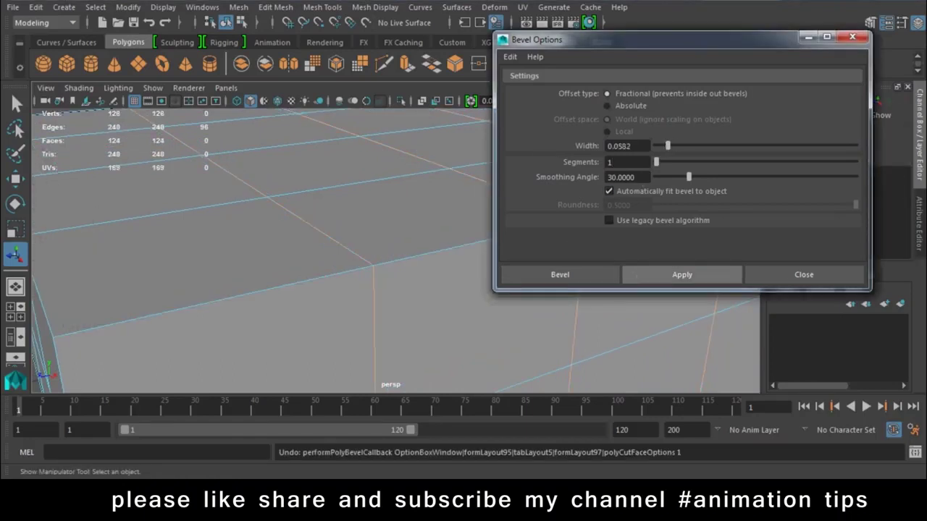
click(682, 275)
Step: Redo the grid-edge bevel, trying width 0.0445 before settling on 0.0240
alt+drag(376, 254, 306, 286)
alt+right_drag(306, 286, 282, 268)
mouse_move(283, 267)
alt+mouse_down()
mouse_move(311, 290)
mouse_move(304, 275)
alt+mouse_up()
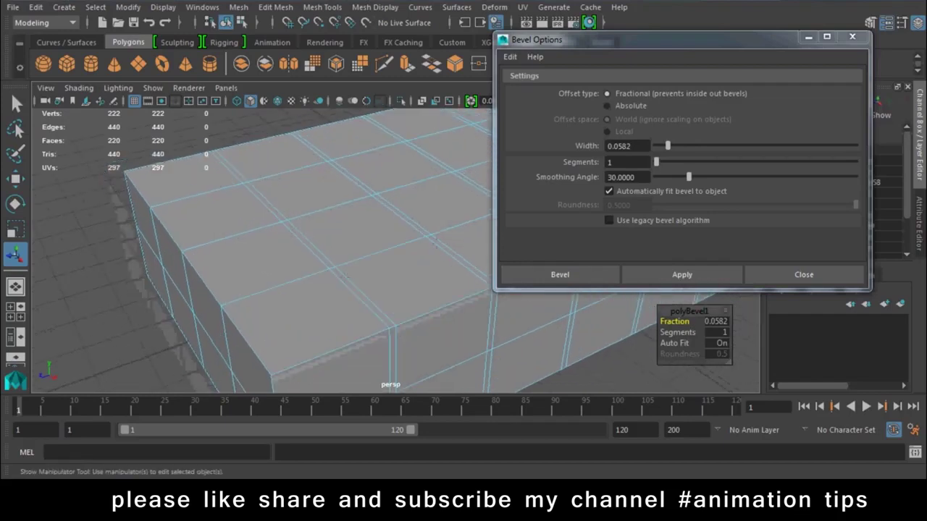
key(ctrl+z)
mouse_move(304, 275)
alt+right_down()
mouse_move(312, 304)
mouse_move(377, 341)
alt+right_up()
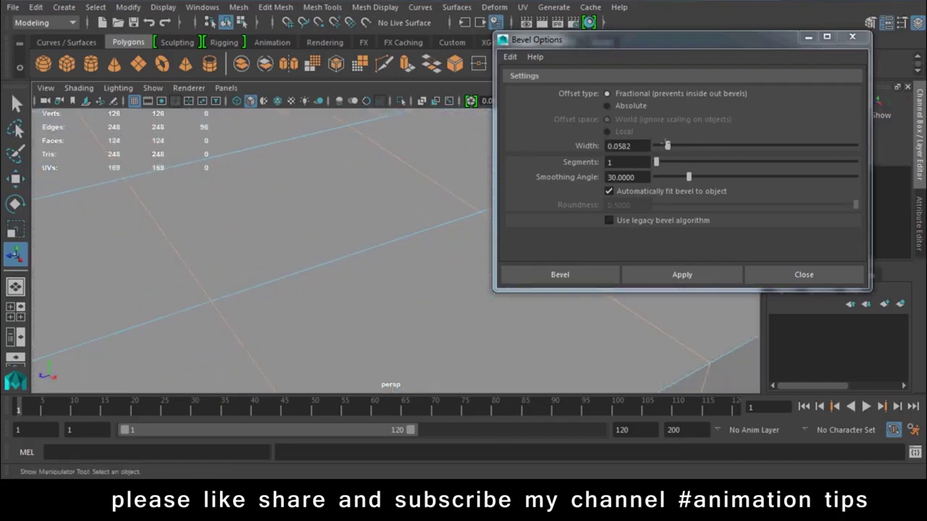
drag(667, 145, 664, 145)
click(652, 273)
alt+right_drag(304, 289, 216, 196)
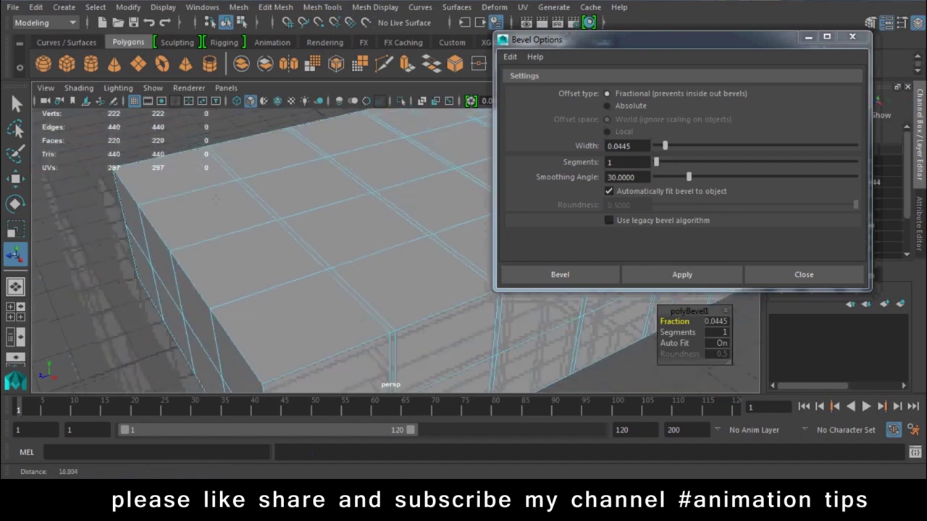
key(ctrl+z)
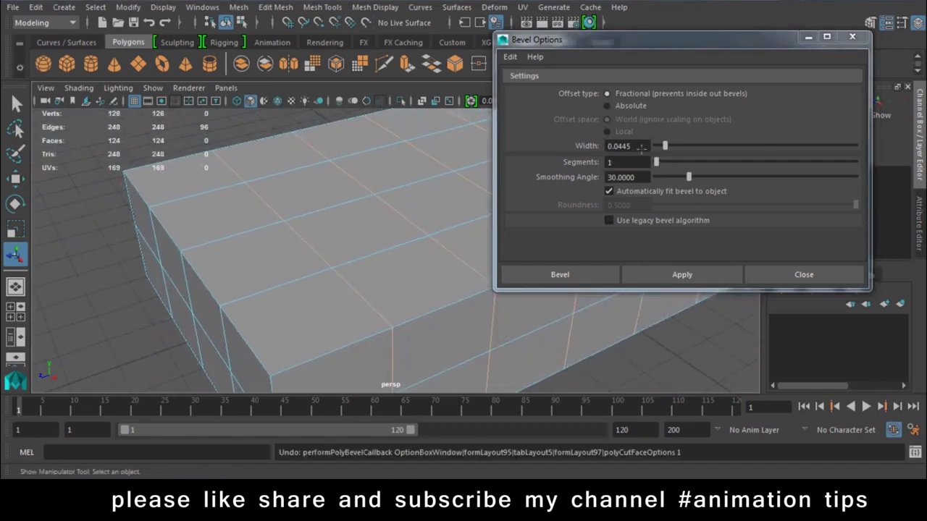
drag(659, 146, 655, 146)
click(682, 275)
Step: Select the next edge loop and bevel it with the same settings
alt+right_drag(405, 312, 354, 304)
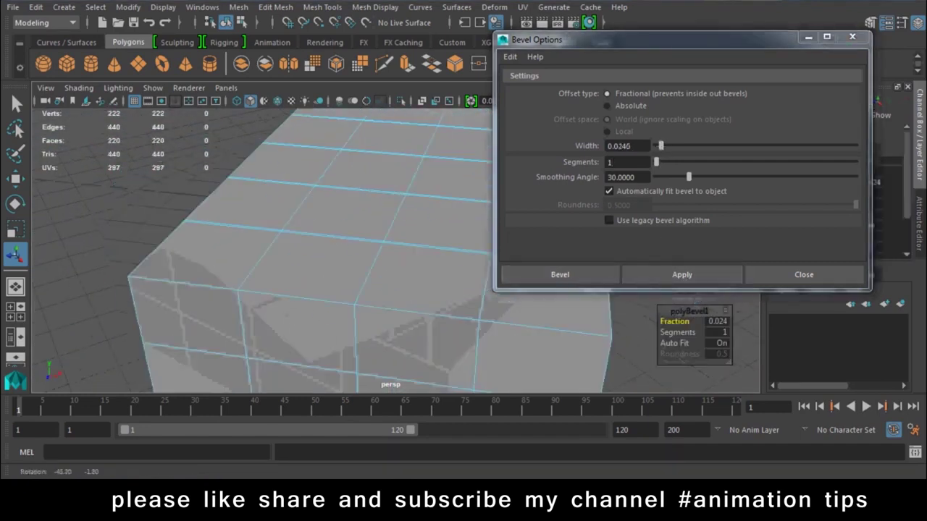
scroll(307, 253, up, 3)
double_click(307, 254)
scroll(308, 254, up, 2)
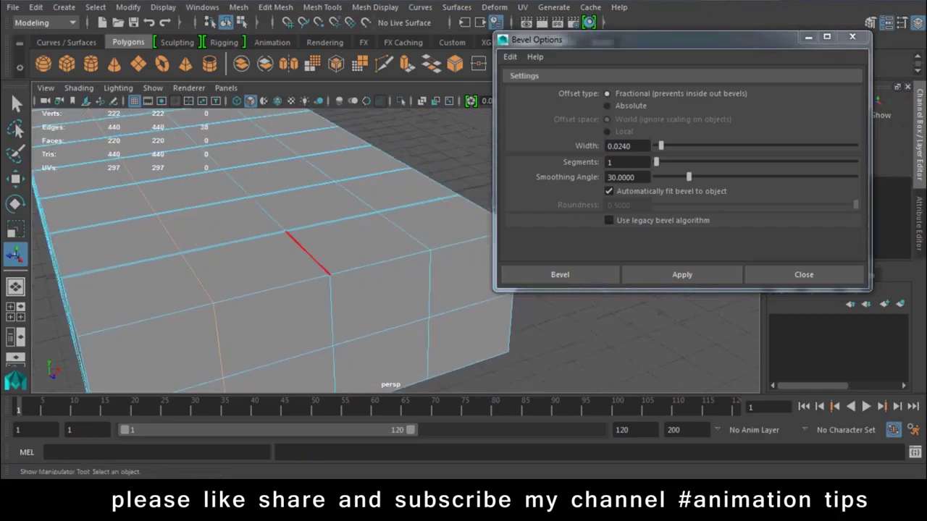
click(683, 275)
Step: Bevel the horizontal edge loop around the box's middle at width 0.0411
alt+drag(362, 304, 304, 290)
double_click(279, 299)
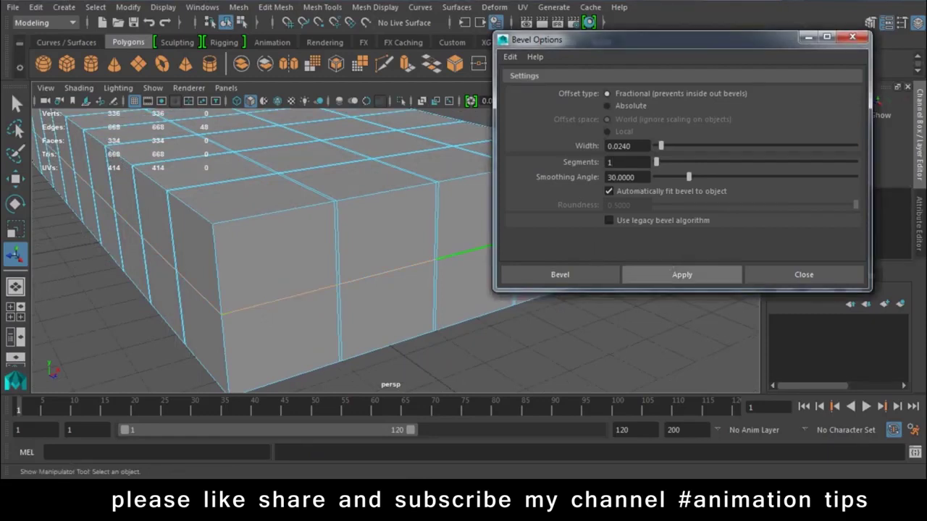
click(683, 274)
key(ctrl+z)
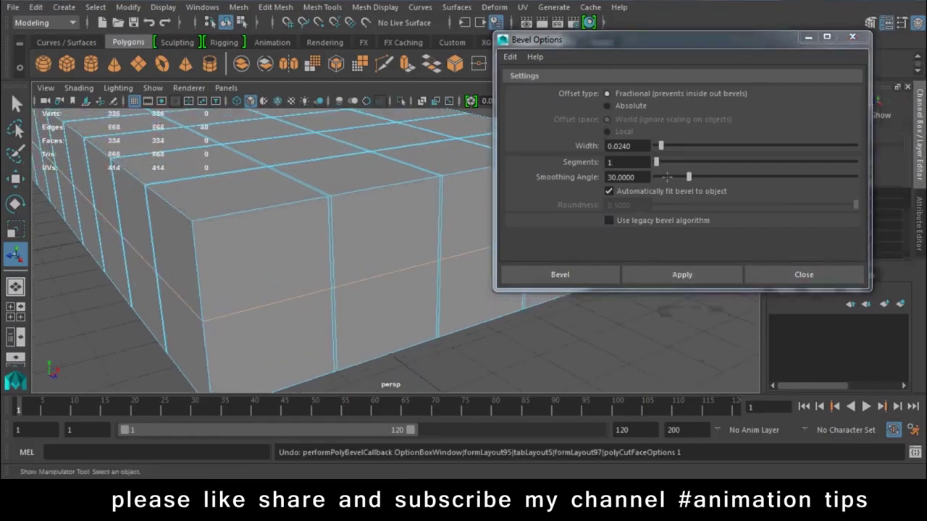
drag(661, 146, 664, 145)
click(682, 275)
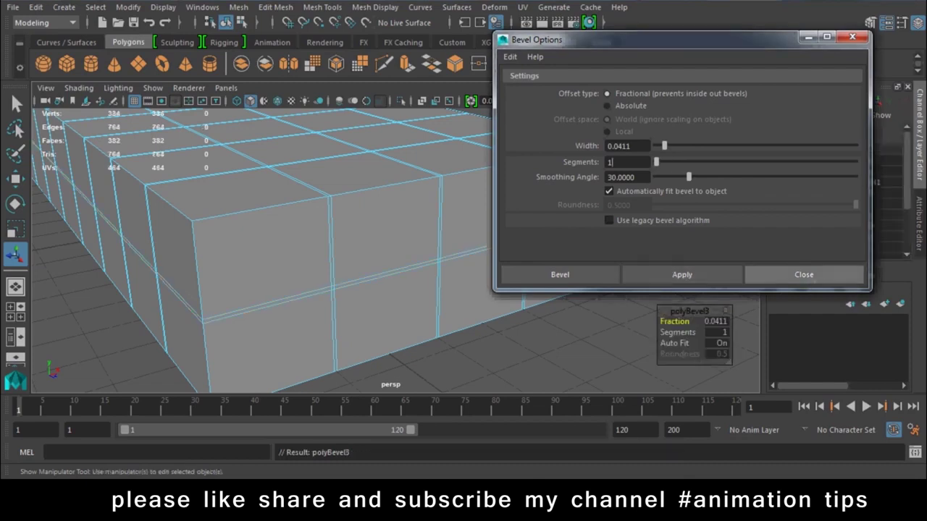
click(804, 275)
scroll(391, 246, up, 3)
alt+drag(405, 145, 406, 239)
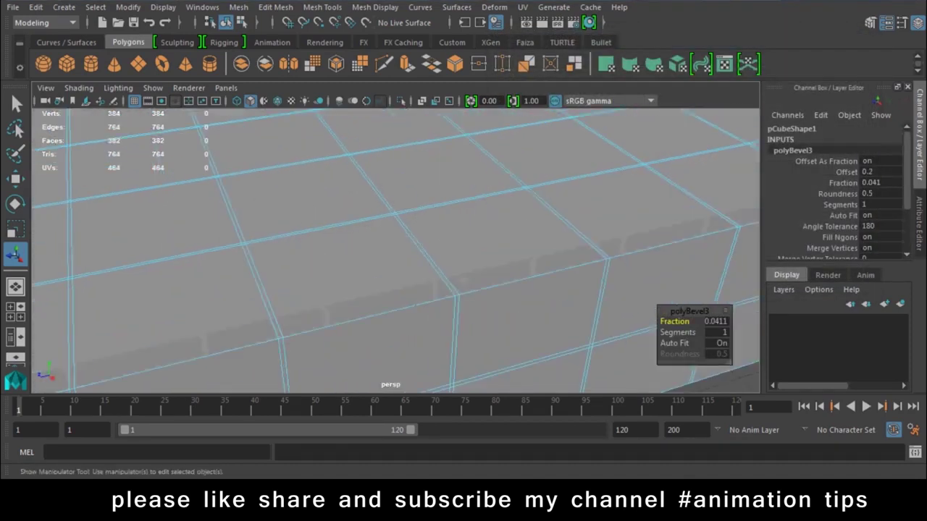
Step: Set the Insert Edge Loop tool to insert multiple edge loops, 6 at a time
alt+drag(365, 320, 406, 304)
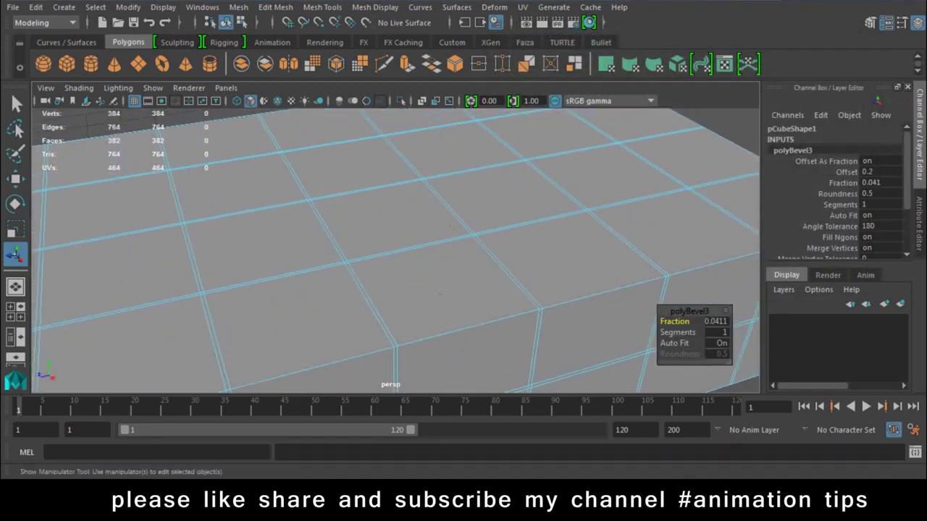
scroll(391, 246, down, 5)
alt+drag(391, 246, 434, 217)
scroll(391, 247, up, 5)
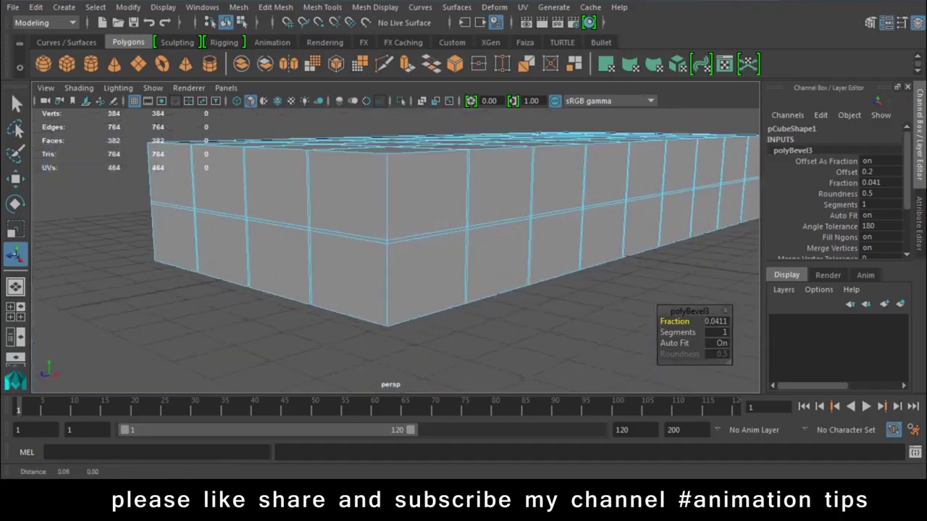
scroll(460, 336, up, 5)
mouse_move(427, 326)
alt+mouse_down()
mouse_move(460, 336)
mouse_move(539, 332)
mouse_move(478, 290)
alt+mouse_up()
scroll(477, 261, up, 3)
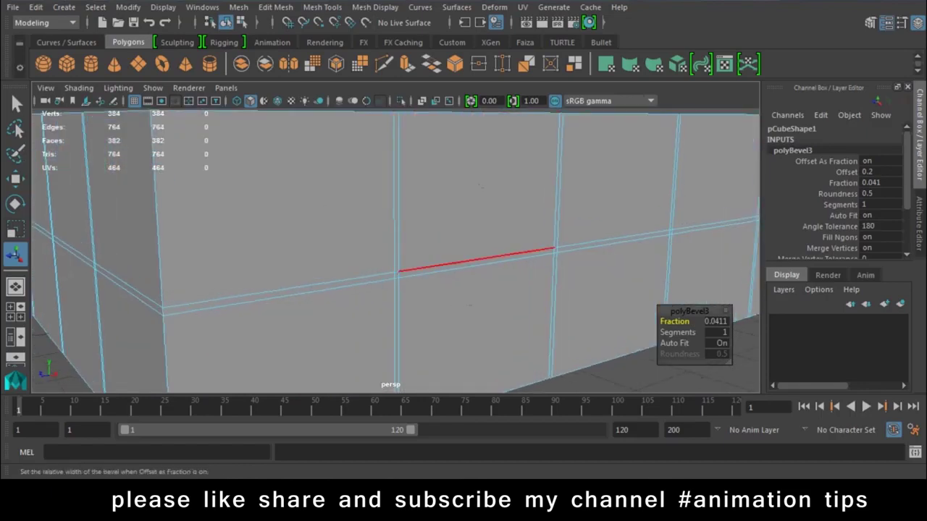
click(322, 7)
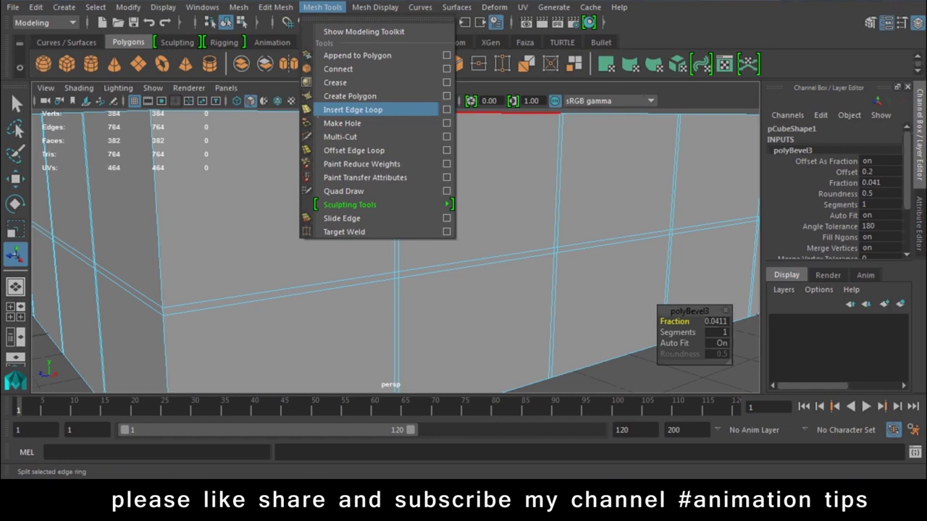
click(446, 110)
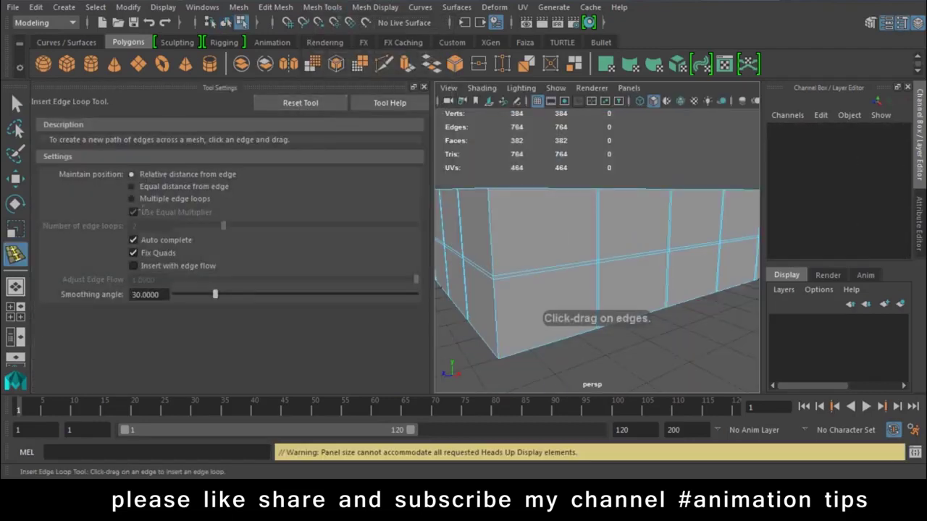
click(132, 199)
double_click(143, 225)
text(6)
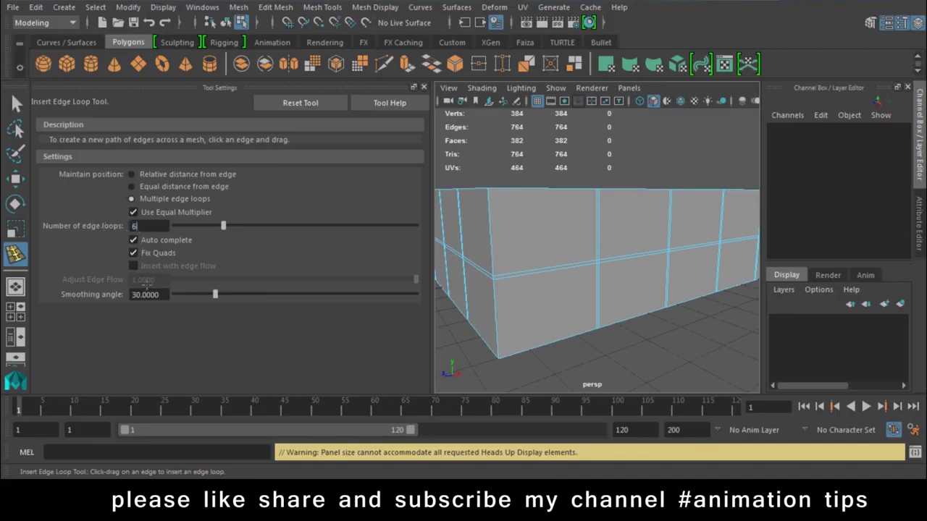
key(Return)
Step: Insert sets of 6 edge loops across successive sections of the box
click(464, 261)
alt+drag(594, 304, 651, 290)
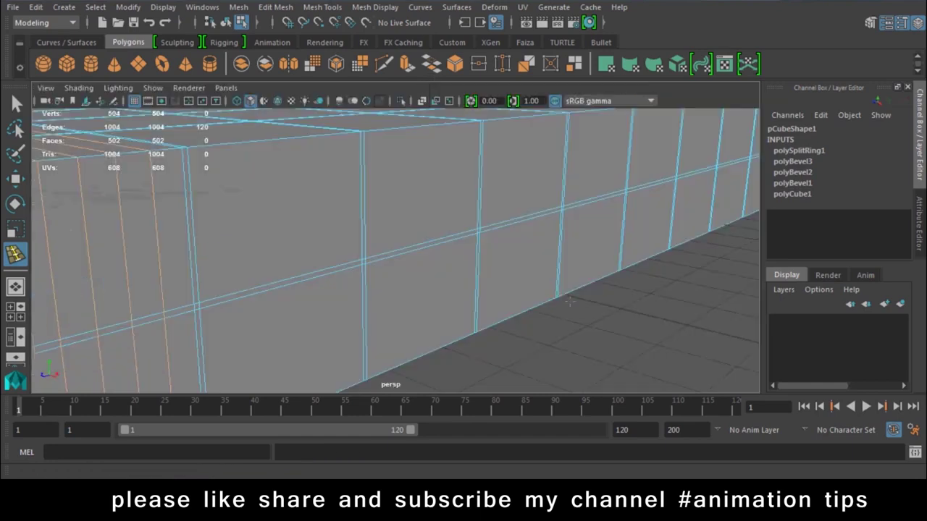
click(424, 86)
alt+drag(435, 254, 406, 239)
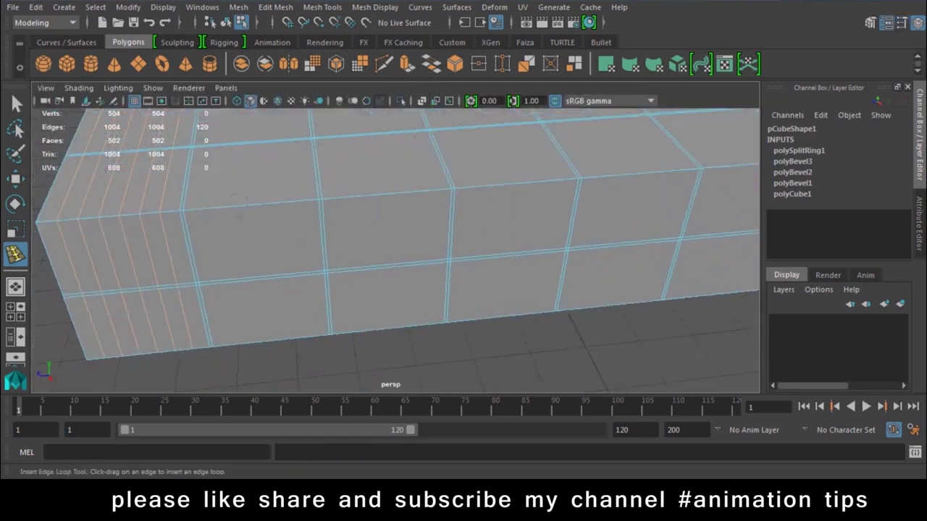
click(217, 206)
click(383, 194)
click(406, 218)
mouse_move(435, 253)
alt+mouse_down()
mouse_move(477, 275)
mouse_move(464, 314)
alt+mouse_up()
click(510, 303)
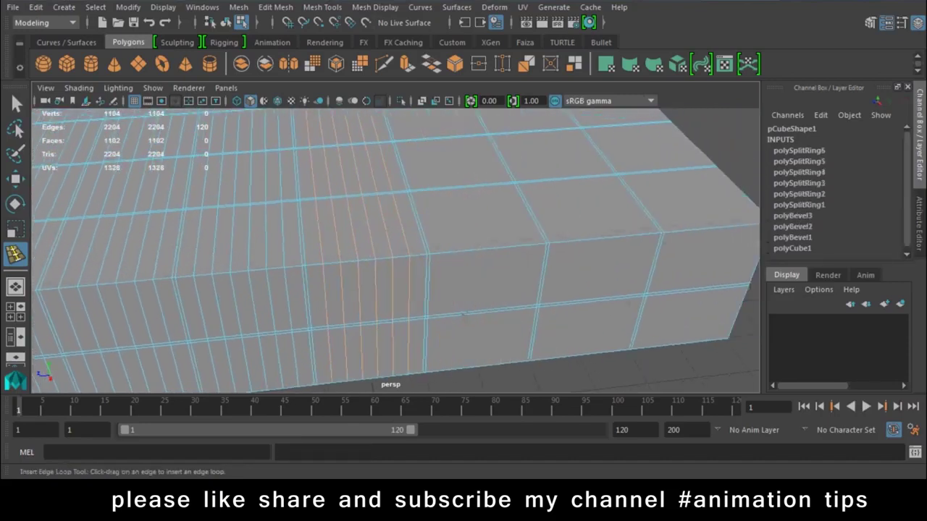
click(485, 303)
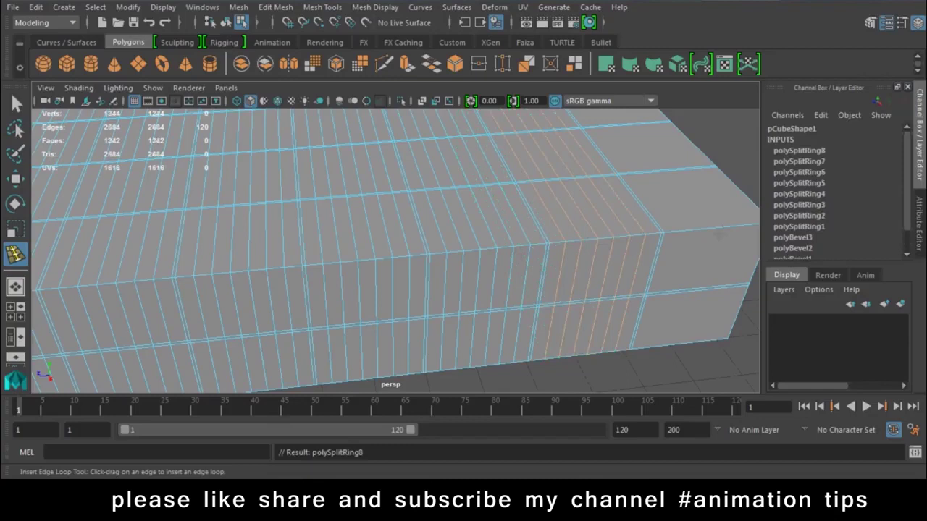
click(719, 230)
Step: Add horizontal edge loop sets around the box and slide the last set into place
mouse_move(652, 239)
alt+mouse_down()
mouse_move(538, 222)
mouse_move(434, 225)
alt+mouse_up()
click(333, 225)
click(340, 290)
mouse_move(362, 290)
alt+mouse_down()
mouse_move(304, 318)
mouse_move(348, 326)
alt+mouse_up()
click(281, 328)
mouse_move(406, 326)
mouse_down()
mouse_move(507, 329)
mouse_move(500, 328)
mouse_up()
key(w)
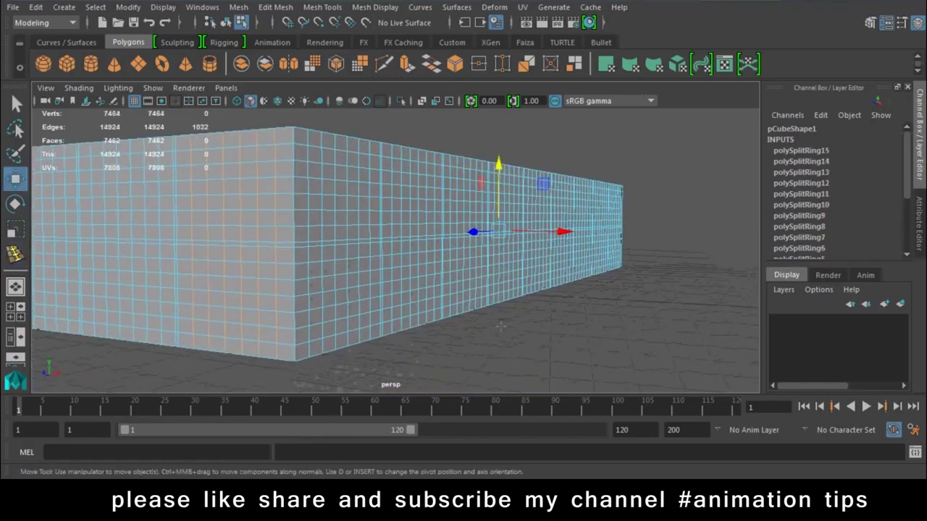
Step: Select a side face and enable Soft Select in the Move tool with falloff radius 1.00
click(500, 327)
mouse_move(440, 129)
right_down()
mouse_move(347, 129)
mouse_move(348, 170)
right_up()
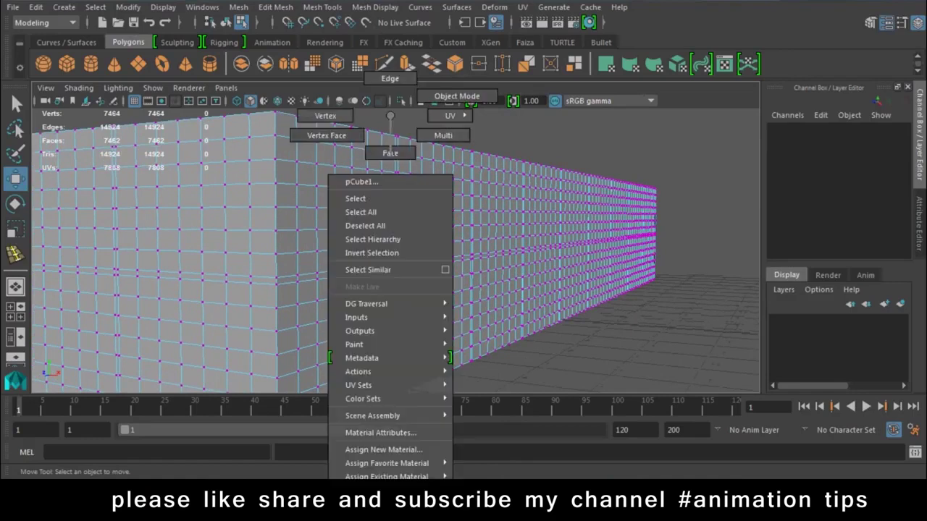
right_drag(384, 131, 389, 151)
click(343, 197)
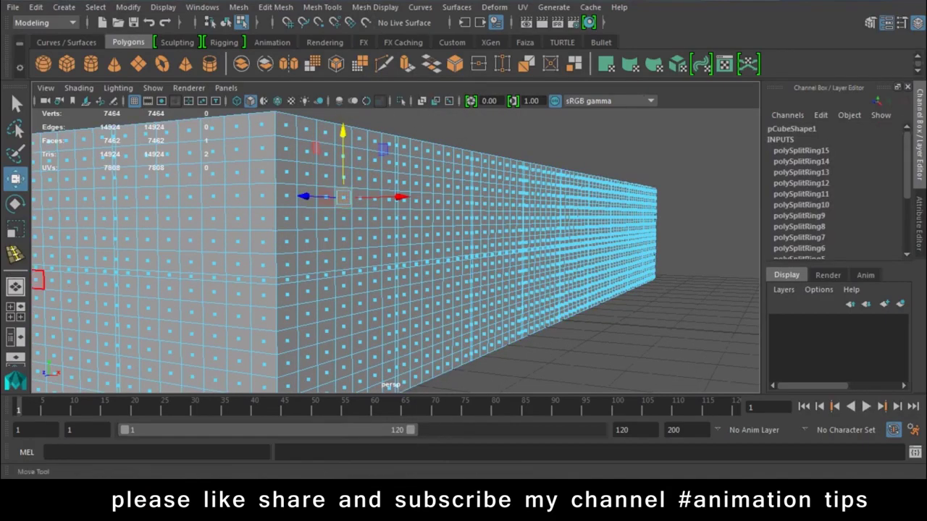
double_click(15, 177)
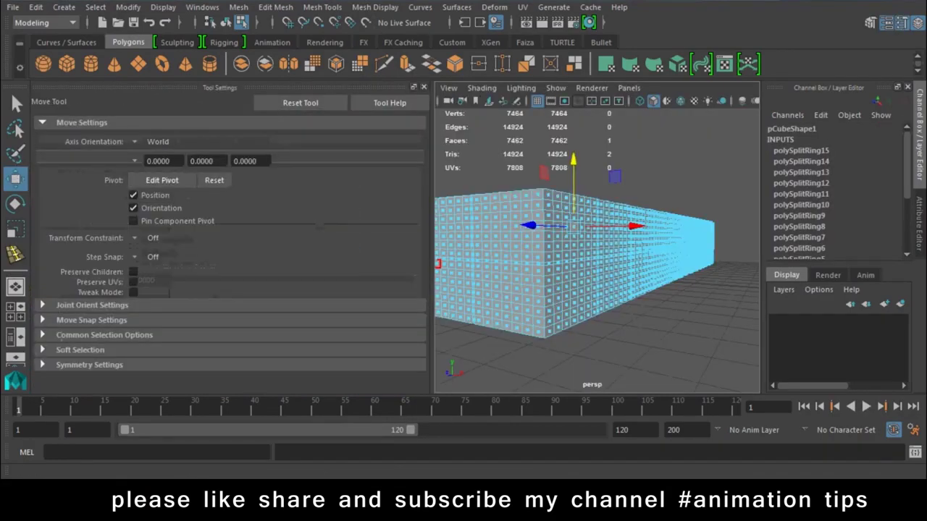
click(79, 350)
click(133, 366)
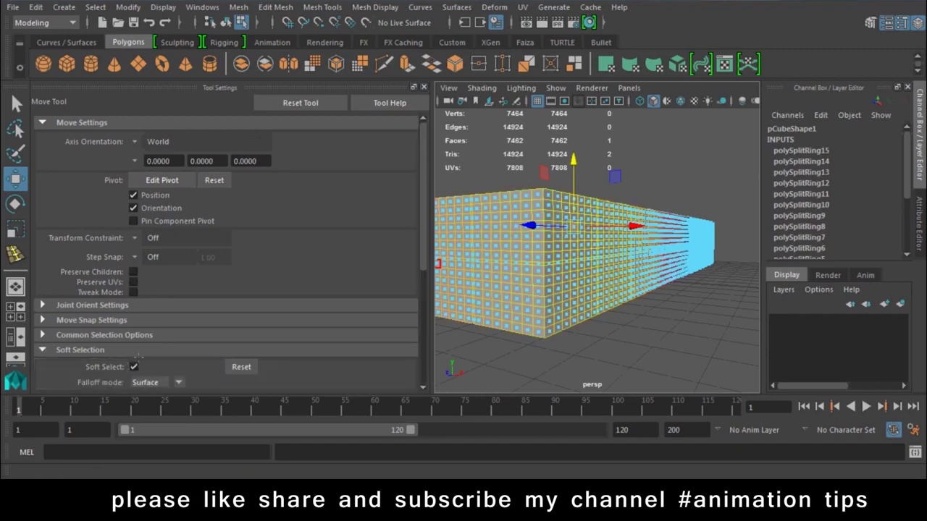
scroll(153, 309, down, 2)
scroll(137, 315, down, 2)
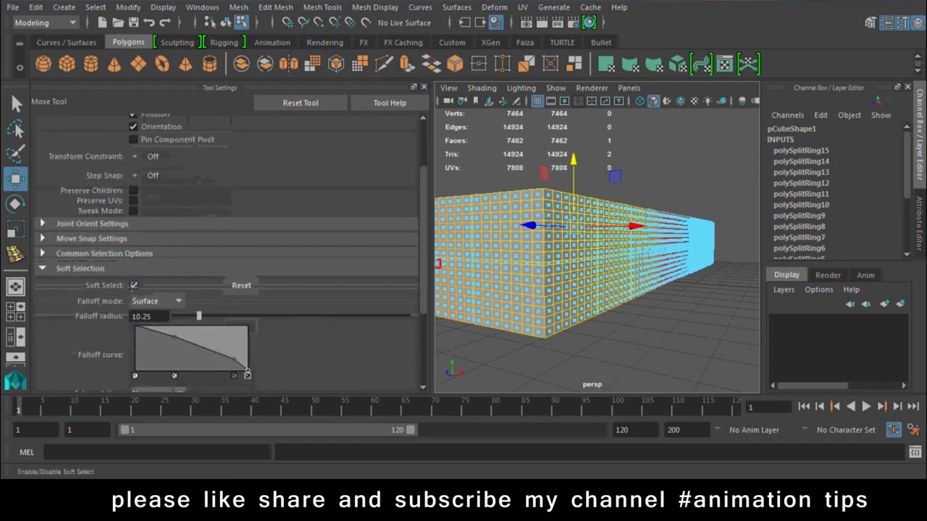
text(1)
key(Return)
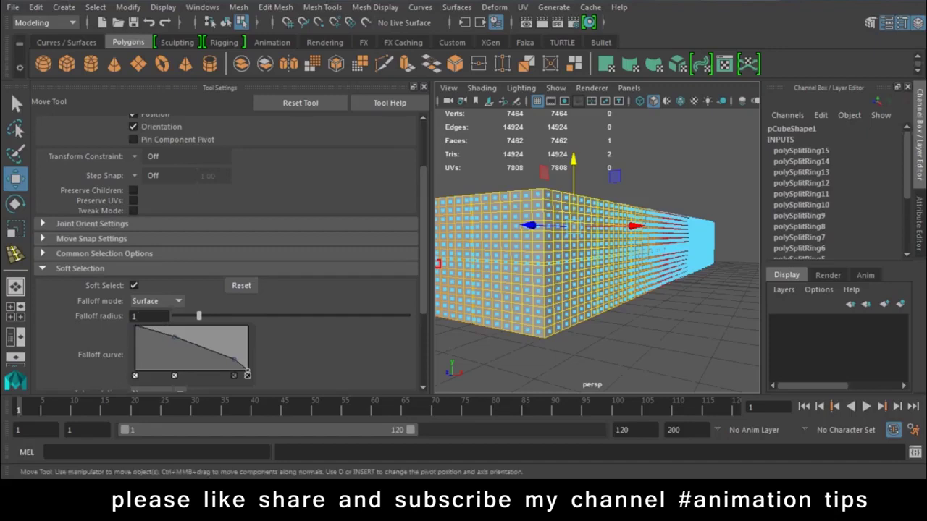
Step: Push the soft-selected side face slightly outward, undo a follow-up move, and toggle Soft Select
alt+drag(507, 290, 581, 384)
mouse_move(680, 228)
mouse_down()
mouse_move(692, 228)
mouse_move(668, 229)
mouse_move(689, 228)
mouse_up()
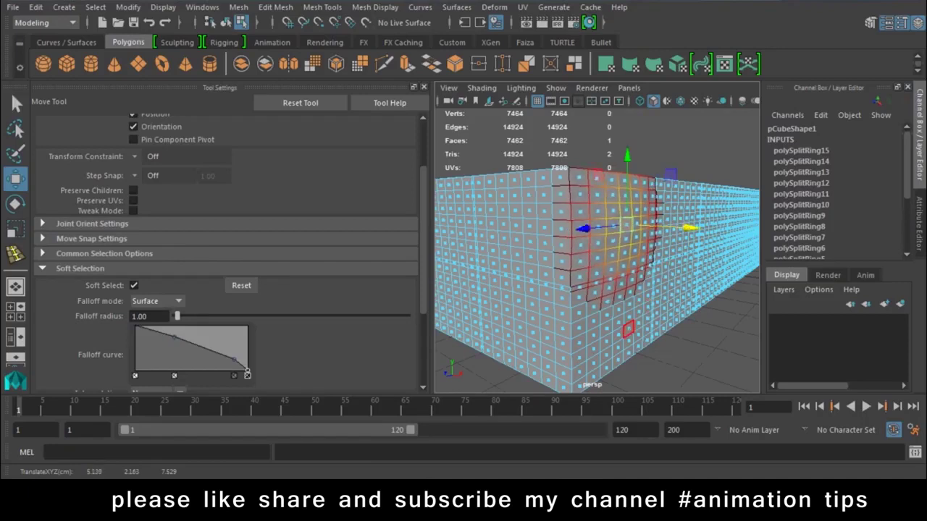
click(617, 323)
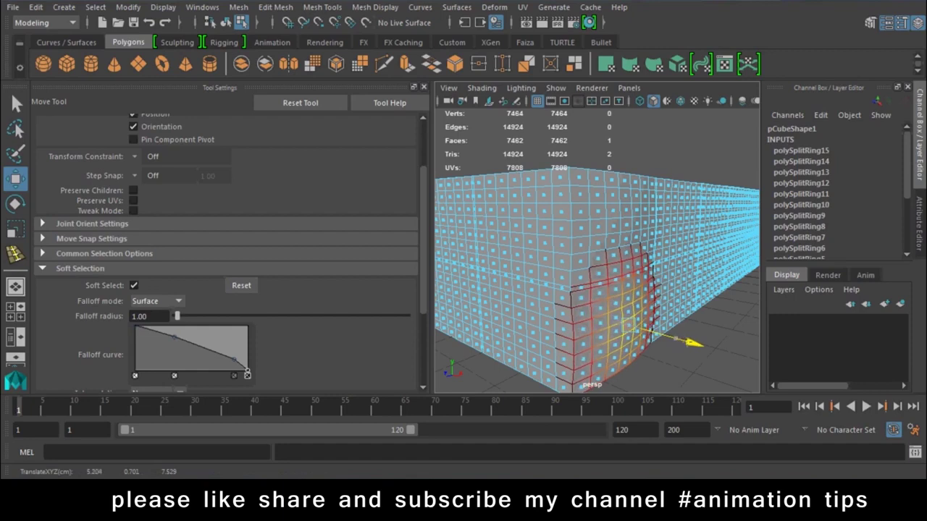
alt+drag(617, 323, 654, 312)
key(ctrl+z)
key(ctrl+z)
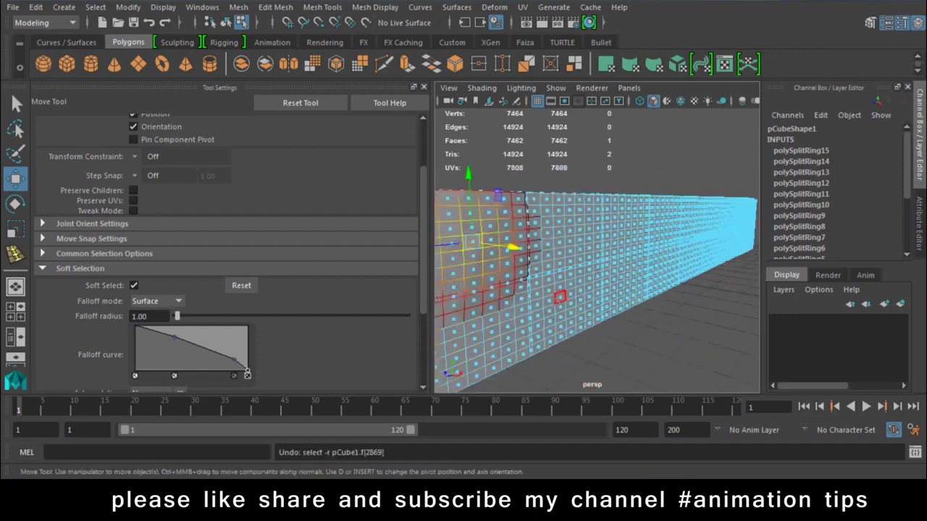
click(424, 86)
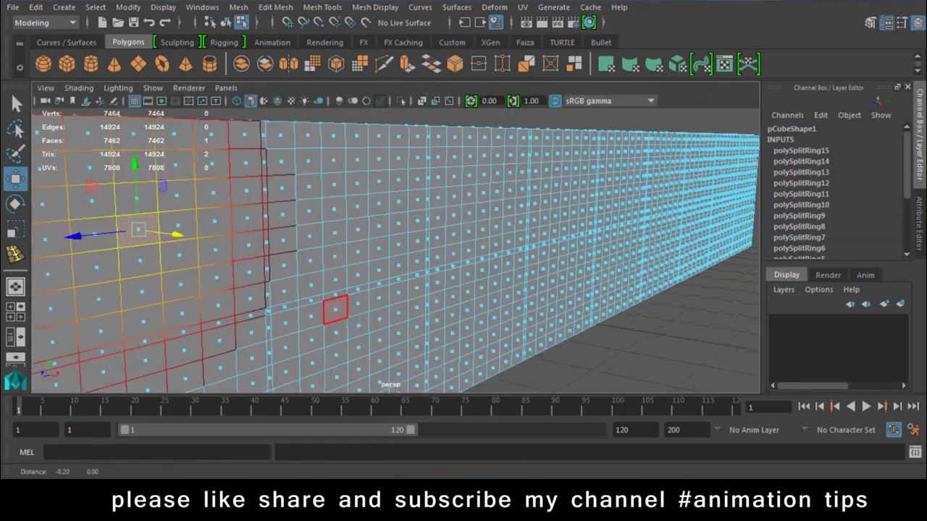
alt+drag(331, 306, 252, 192)
key(b)
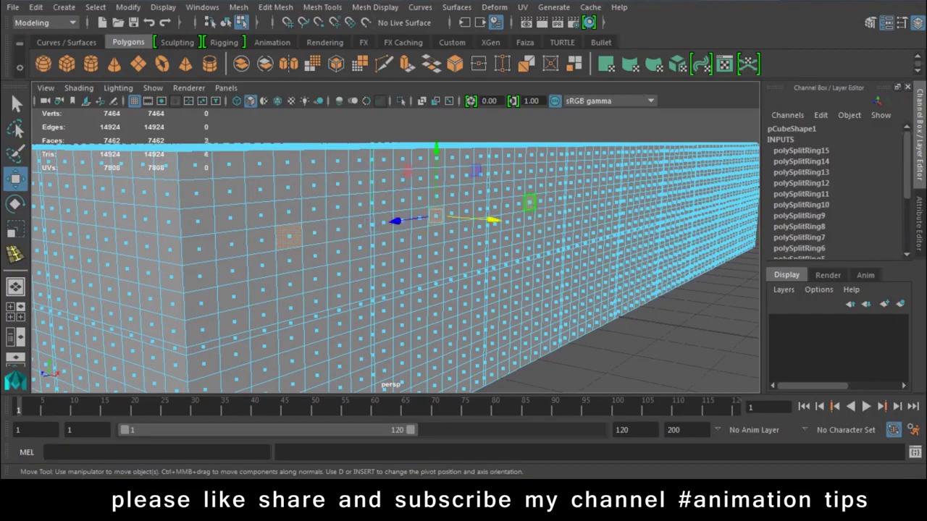
Step: Select three scattered faces on the long side wall
alt+drag(528, 201, 591, 196)
alt+drag(412, 196, 224, 229)
shift+click(494, 206)
alt+drag(493, 205, 387, 269)
key(ctrl+z)
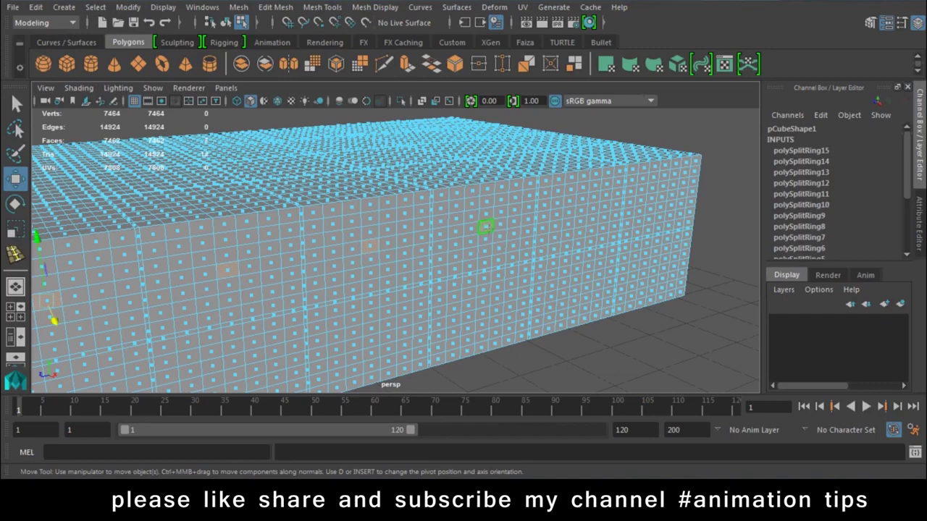
shift+click(592, 209)
shift+click(661, 196)
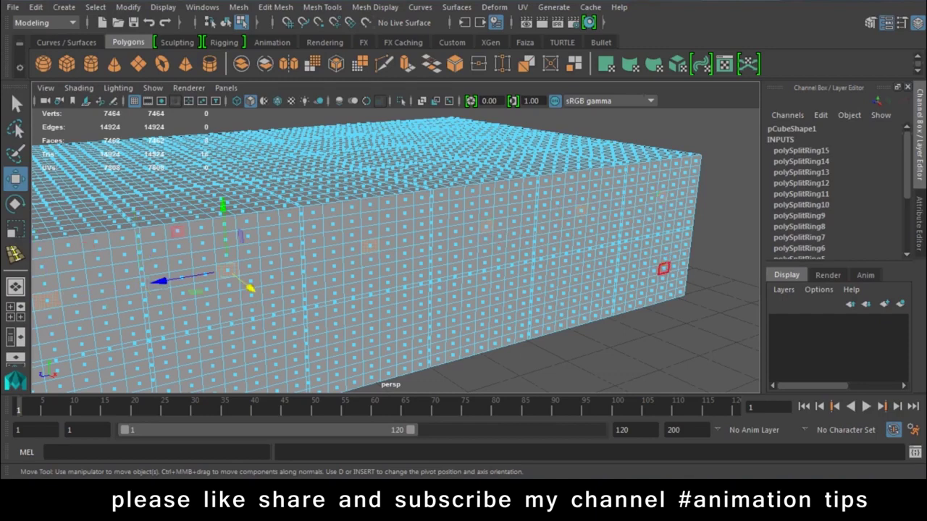
shift+click(632, 286)
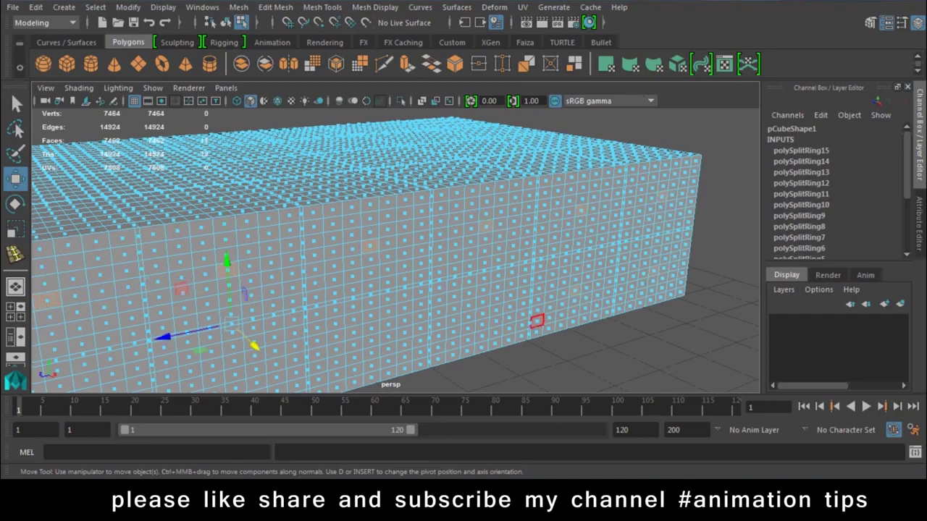
Step: Push the selected wall faces outward along X, ease them back slightly, and clear the selection
alt+drag(354, 358, 560, 265)
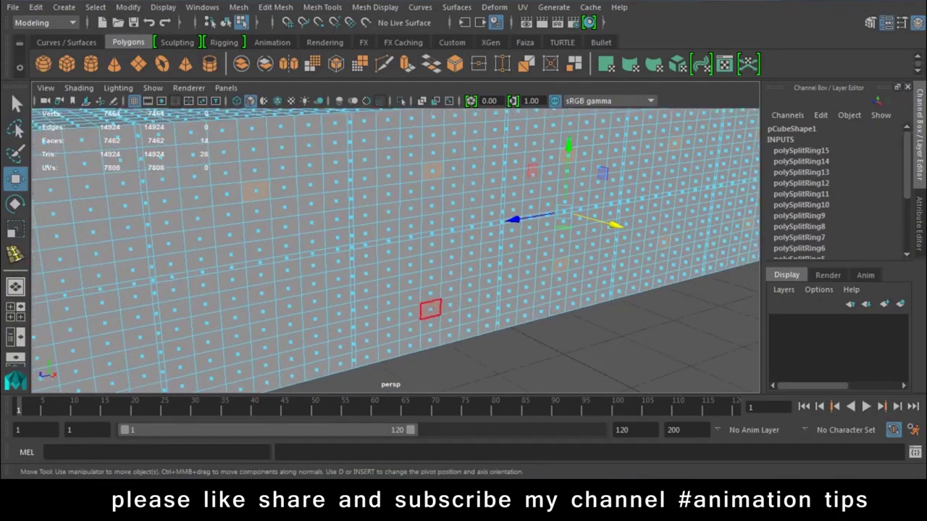
alt+drag(399, 324, 513, 286)
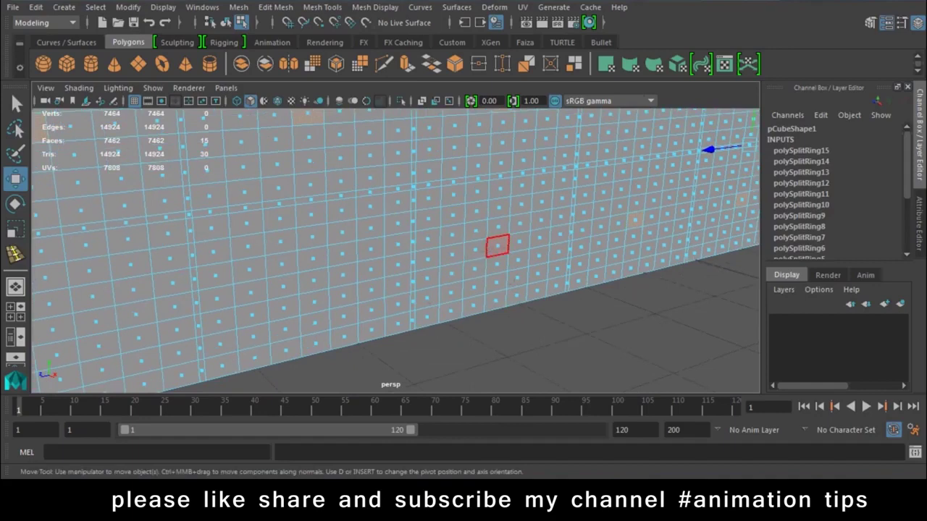
mouse_move(330, 302)
alt+mouse_down()
mouse_move(447, 328)
mouse_move(507, 305)
mouse_move(600, 311)
alt+mouse_up()
alt+drag(664, 283, 565, 285)
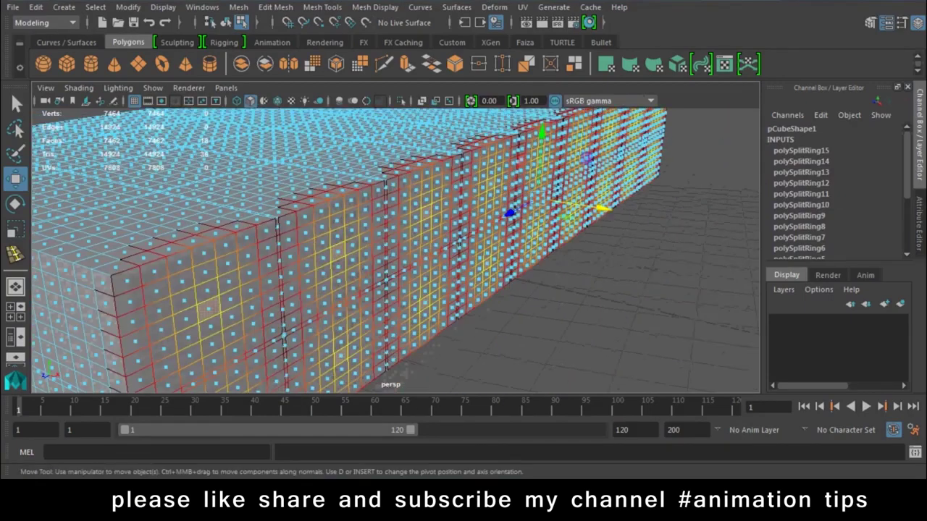
drag(610, 210, 623, 212)
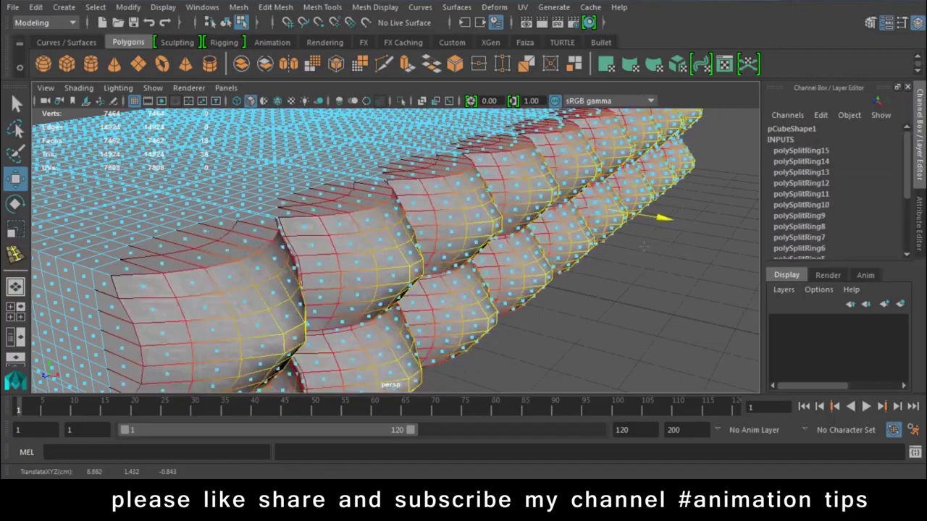
drag(614, 248, 601, 245)
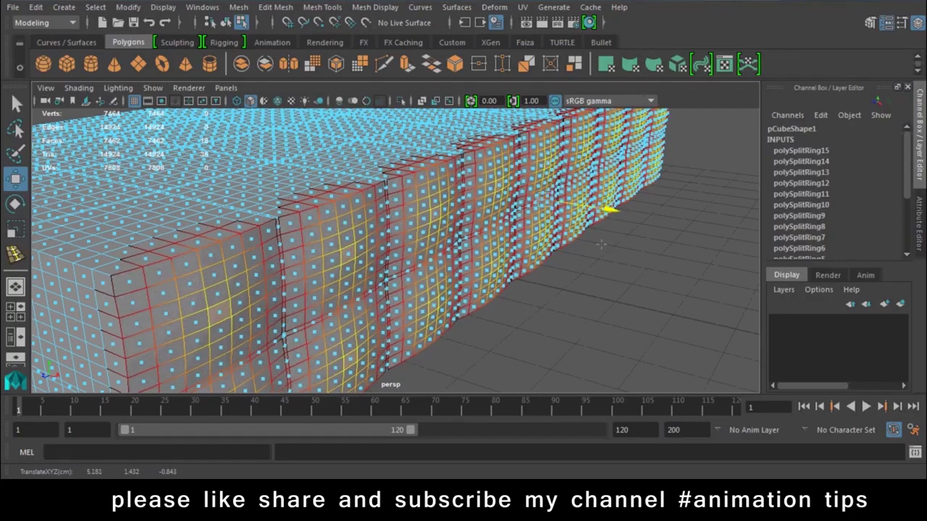
click(598, 291)
alt+drag(430, 299, 384, 282)
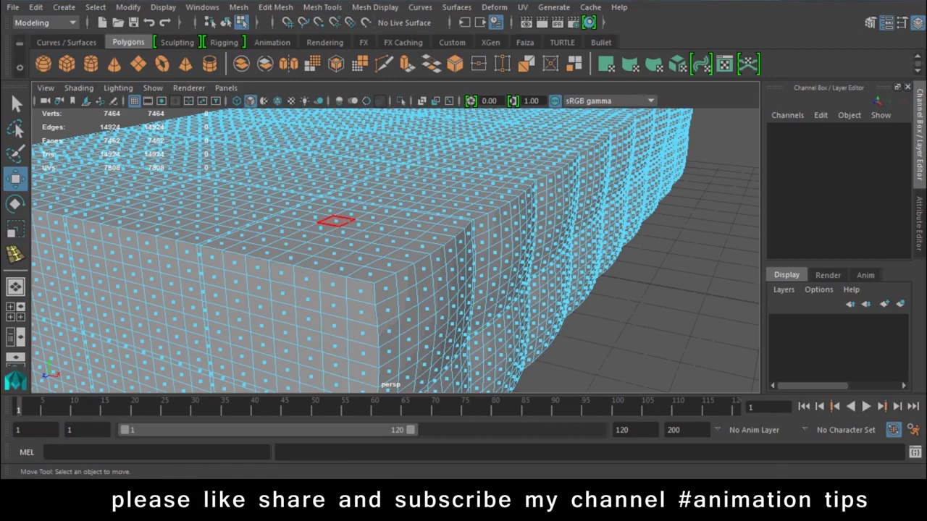
Step: Select a scattered set of faces across the slab's top
click(344, 232)
alt+drag(344, 232, 311, 217)
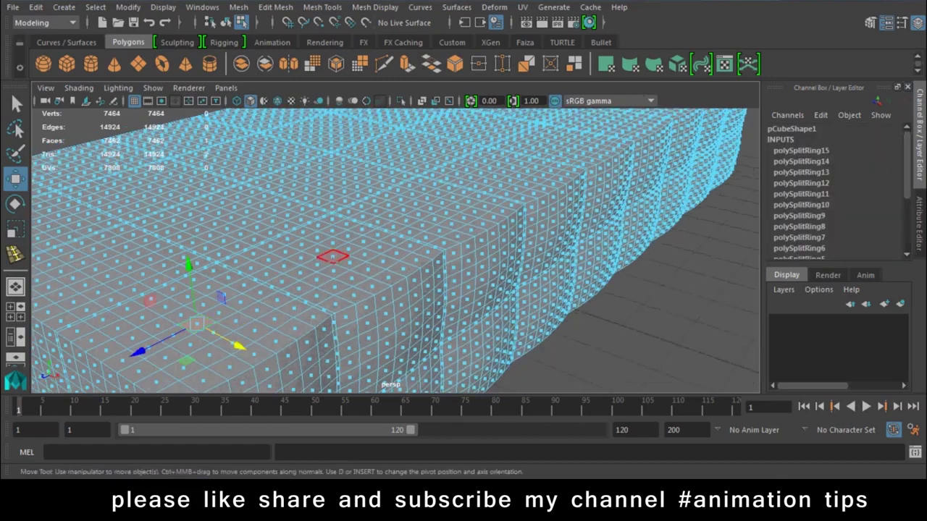
drag(196, 323, 266, 297)
alt+drag(430, 208, 311, 319)
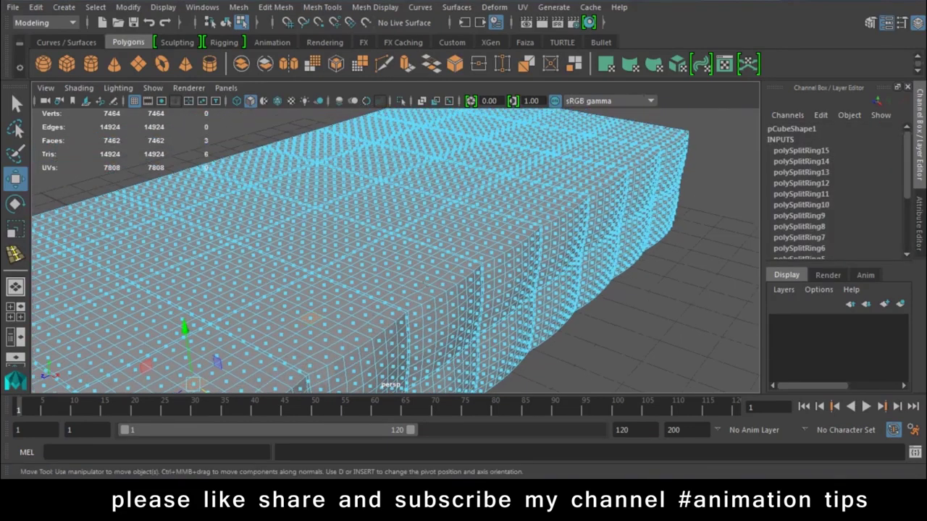
shift+click(403, 273)
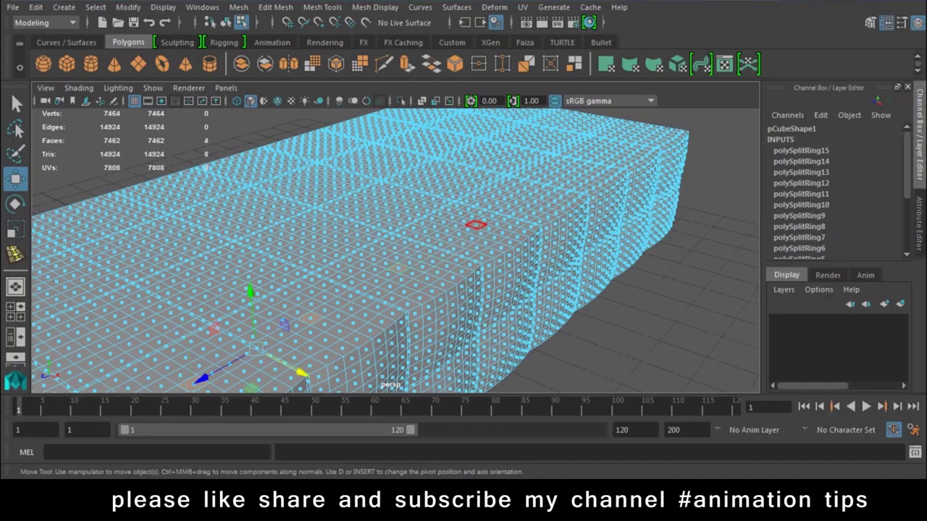
shift+click(525, 284)
scroll(525, 284, up, 5)
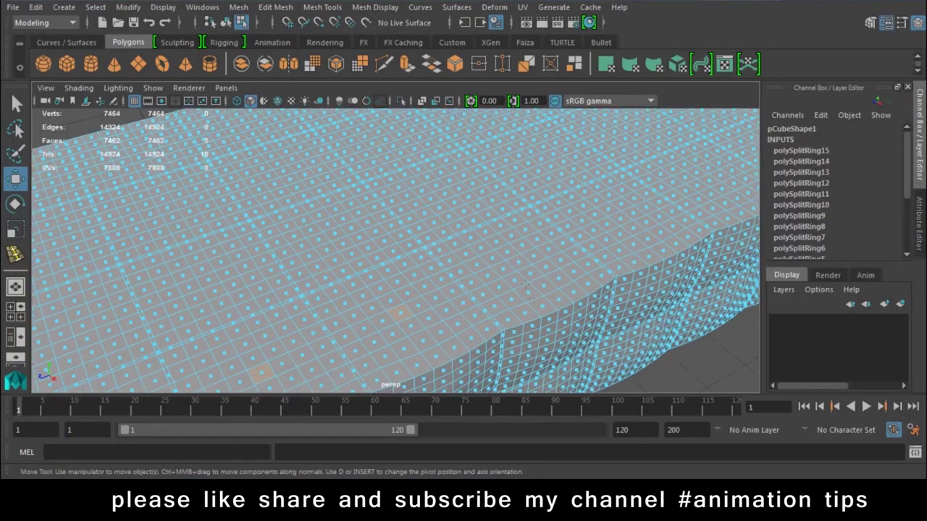
shift+click(518, 262)
alt+drag(519, 262, 507, 303)
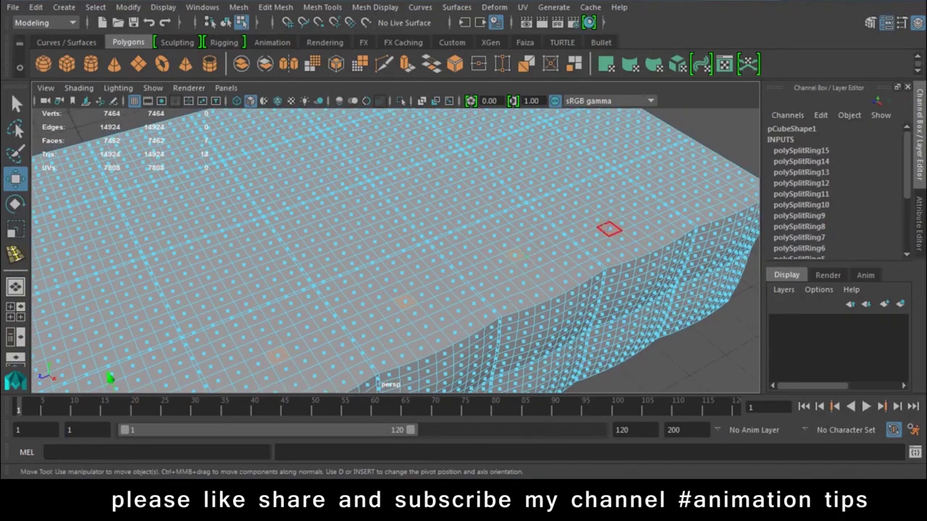
alt+drag(694, 179, 424, 307)
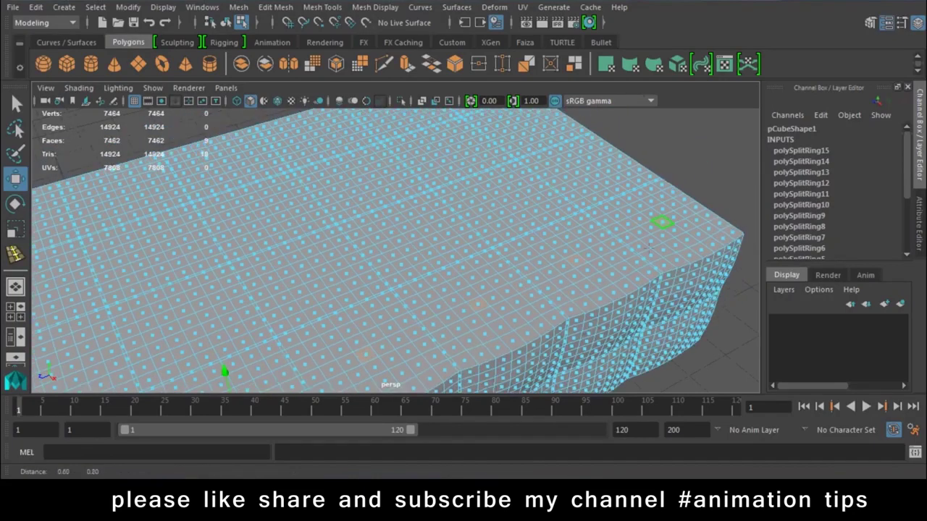
shift+click(411, 321)
shift+click(539, 300)
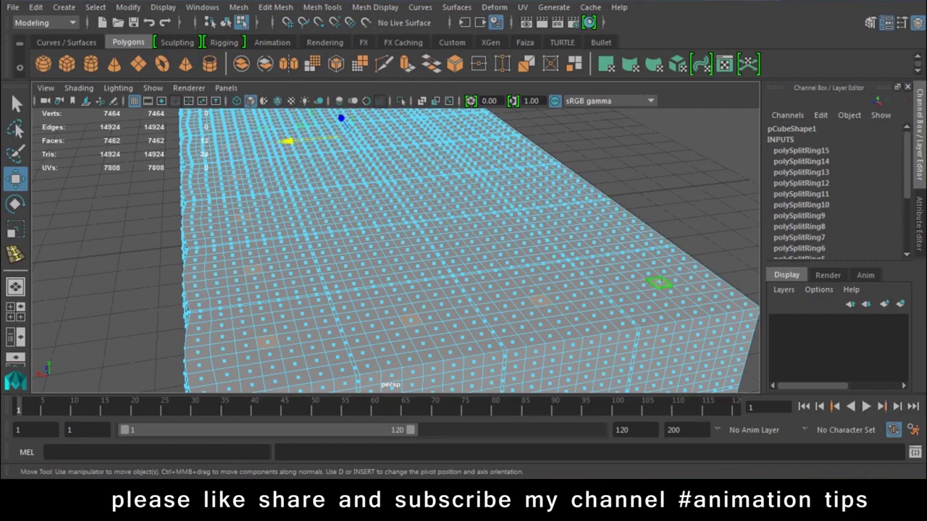
alt+drag(571, 236, 550, 247)
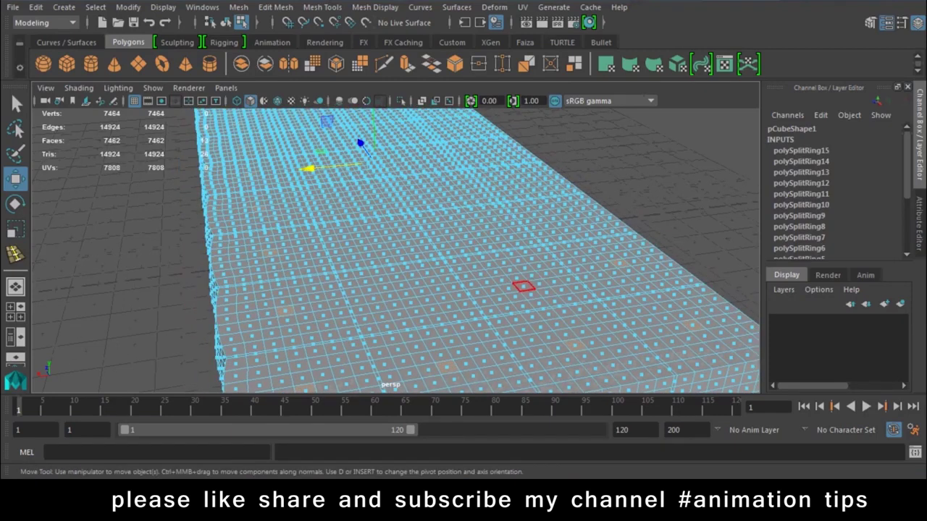
alt+drag(405, 293, 376, 248)
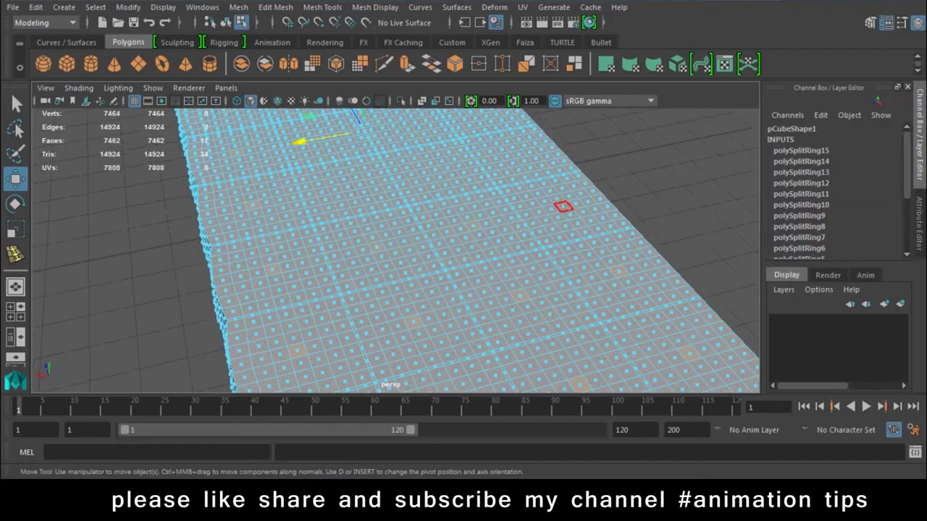
alt+drag(558, 217, 553, 244)
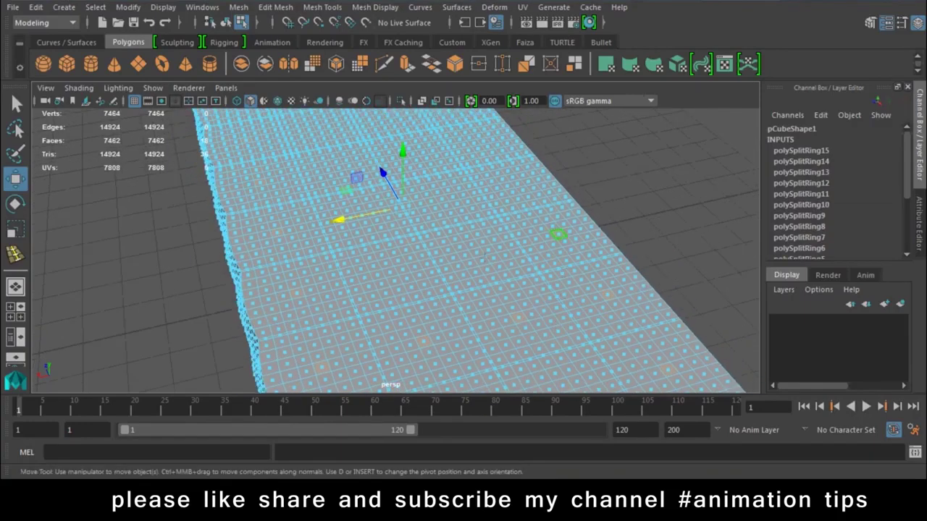
scroll(557, 235, up, 2)
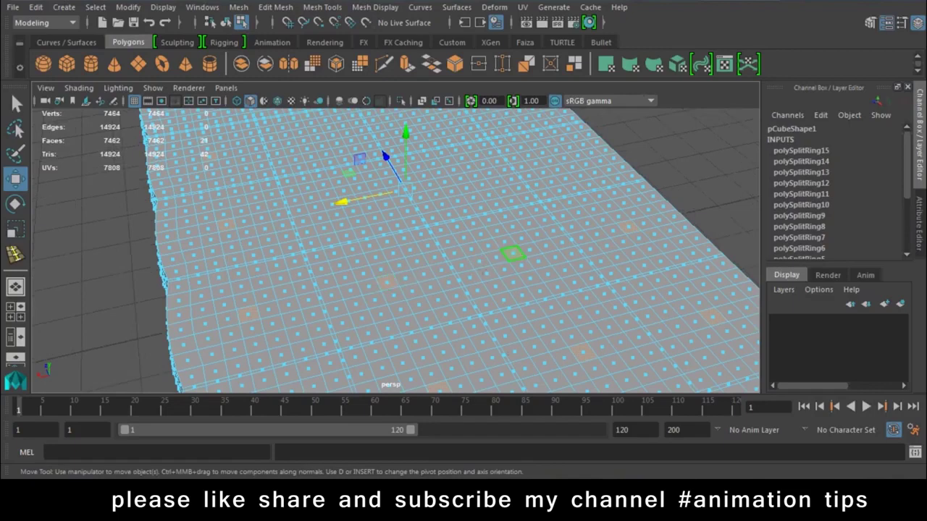
alt+drag(405, 217, 442, 290)
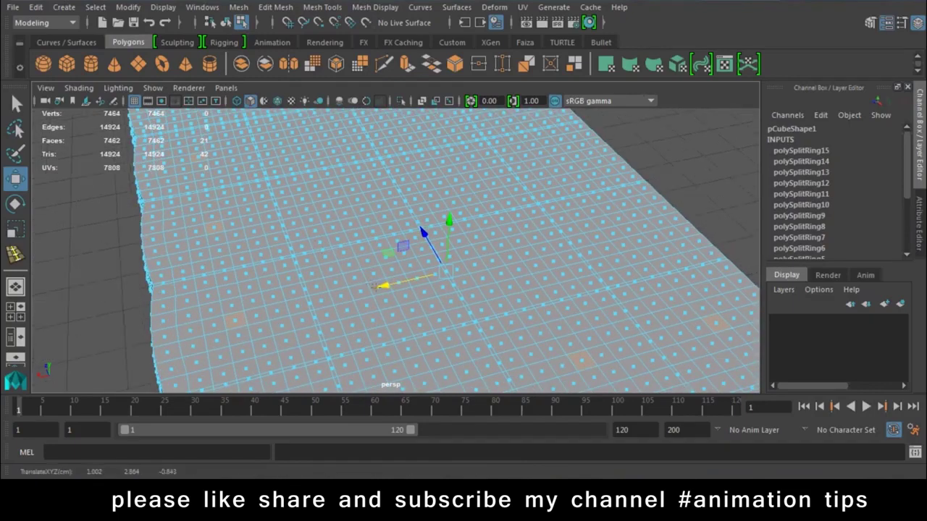
Step: Refine the top-face selection, undoing one pick and adding more scattered faces
key(ctrl+z)
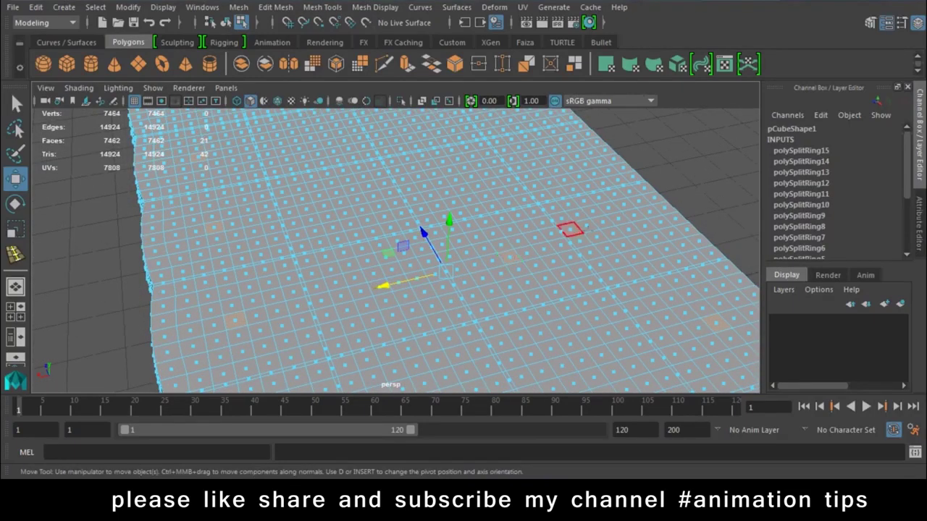
shift+click(644, 227)
shift+click(362, 291)
alt+drag(362, 292, 405, 319)
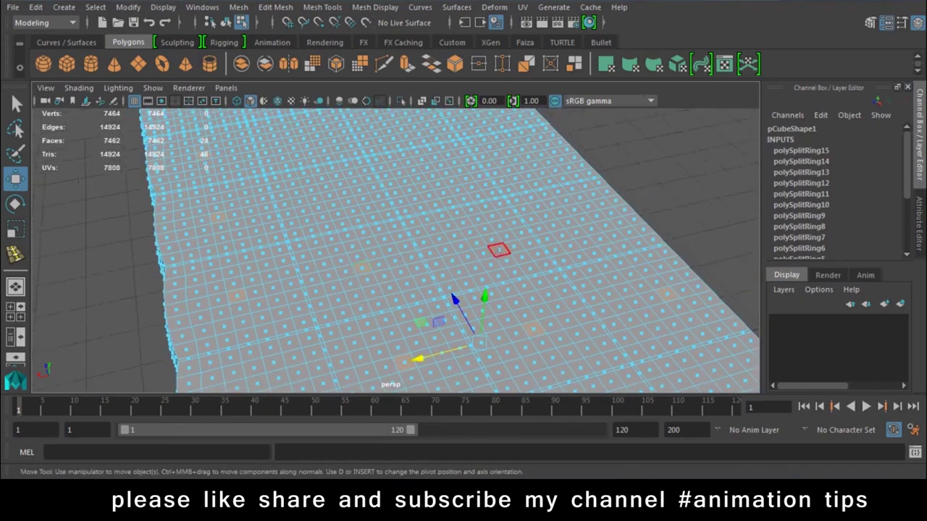
shift+click(582, 219)
alt+drag(365, 258, 522, 389)
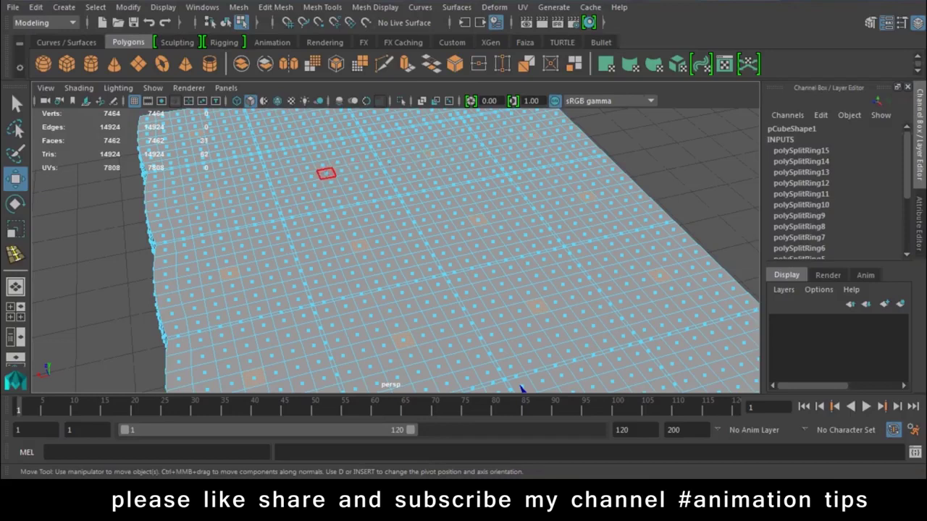
shift+click(326, 174)
alt+drag(325, 174, 449, 217)
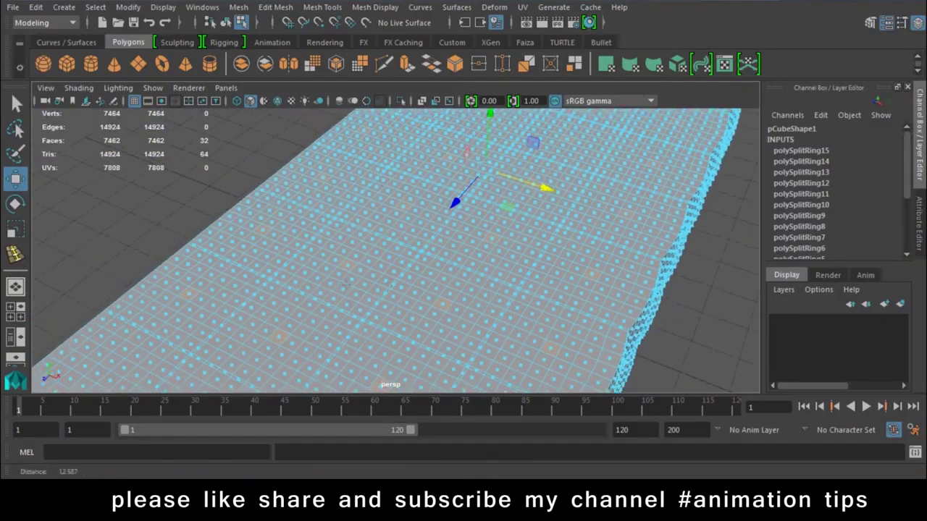
alt+drag(343, 284, 578, 287)
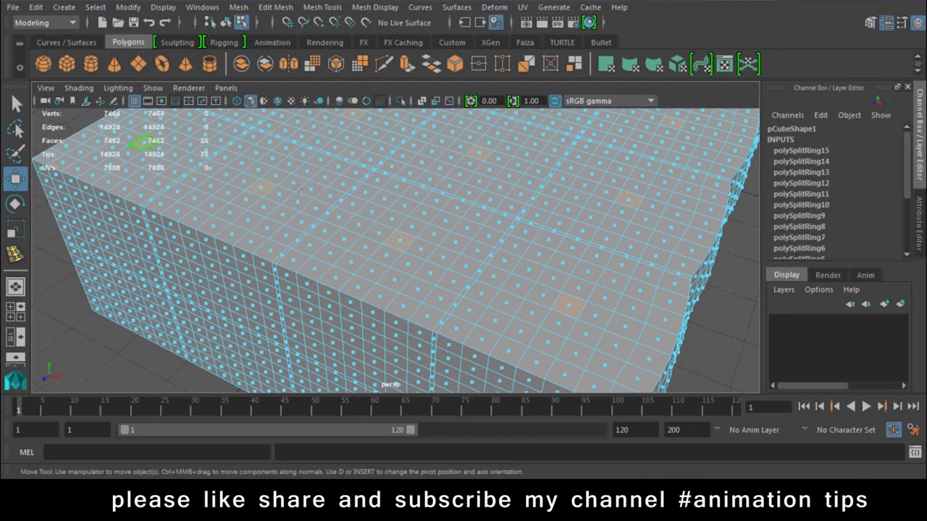
scroll(398, 254, down, 4)
Step: With soft selection on, raise the selected top into puffy bumps and return to Object Mode
alt+drag(399, 253, 449, 217)
mouse_move(497, 188)
mouse_down()
mouse_move(500, 153)
mouse_move(507, 159)
mouse_move(463, 217)
mouse_move(434, 239)
mouse_up()
key(ctrl+z)
key(ctrl+z)
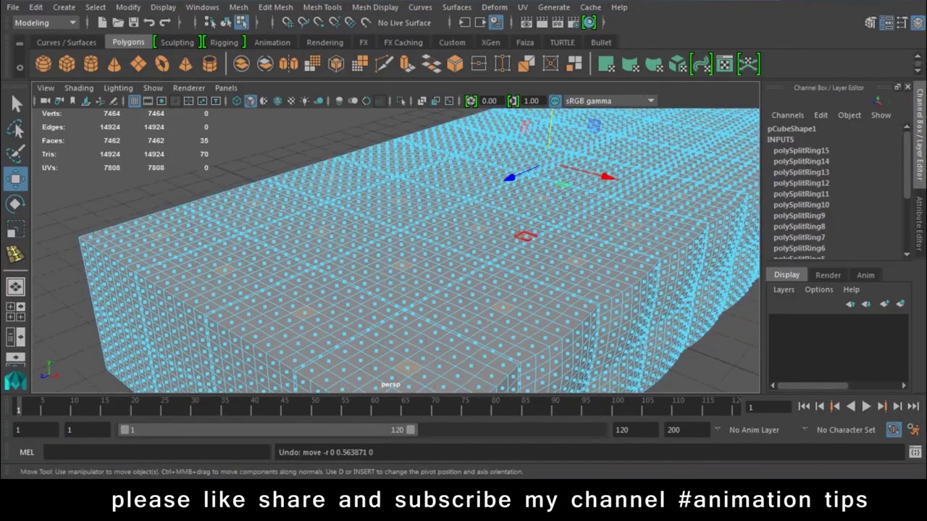
key(b)
mouse_move(512, 232)
alt+mouse_down()
mouse_move(493, 250)
mouse_move(438, 207)
alt+mouse_up()
scroll(438, 206, up, 5)
key(ctrl+z)
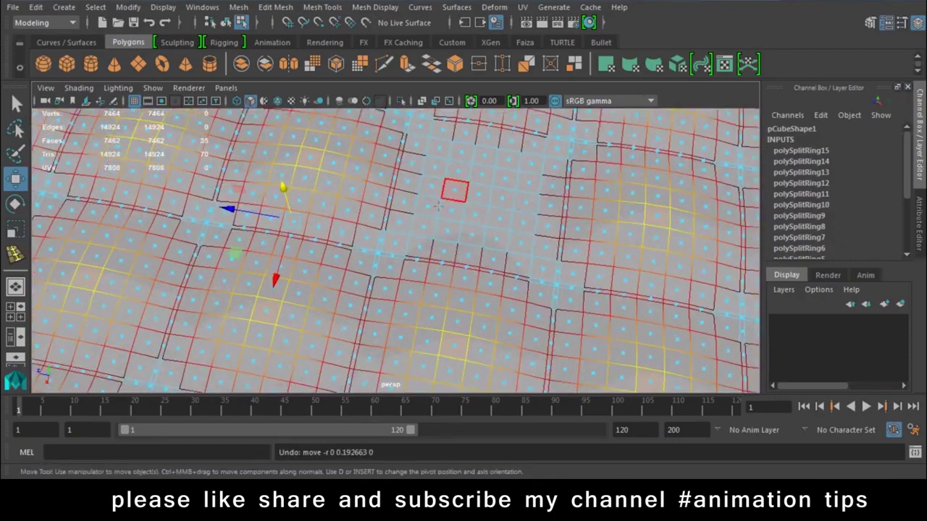
scroll(438, 207, down, 5)
alt+drag(438, 206, 413, 224)
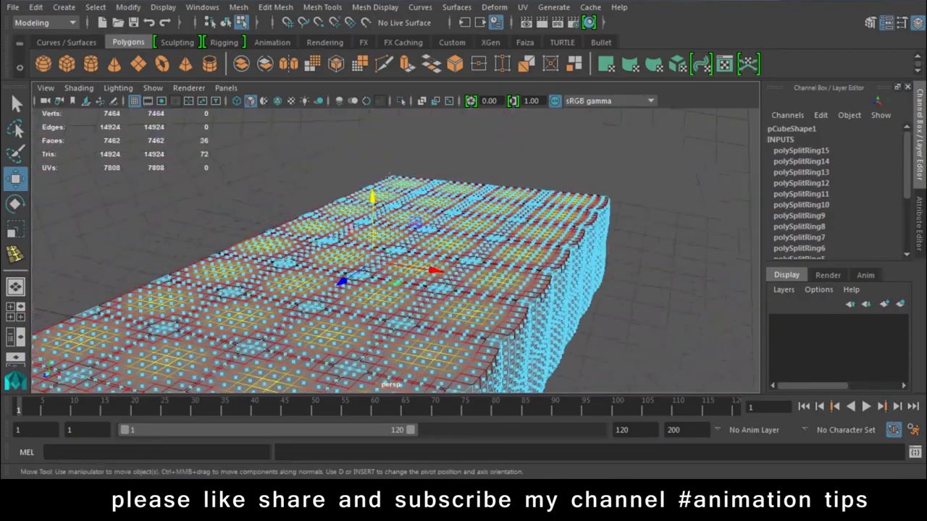
drag(371, 199, 371, 186)
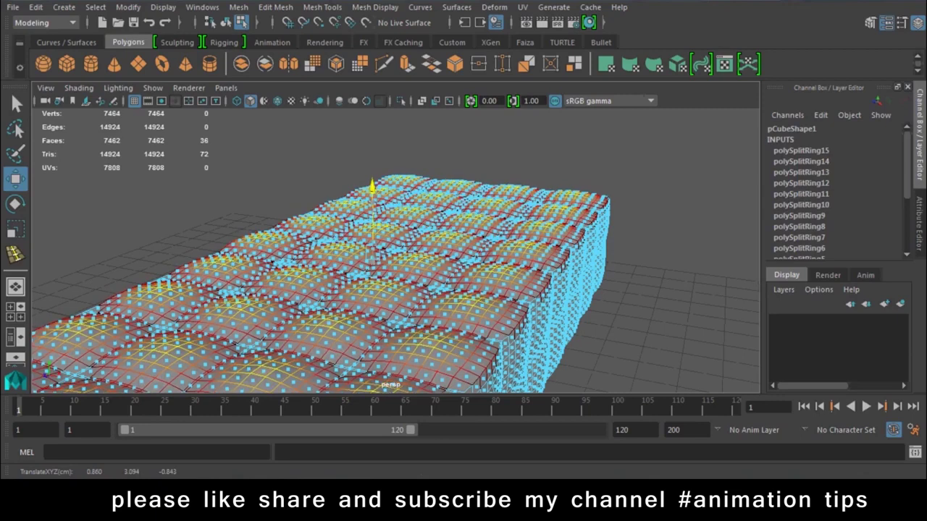
right_drag(449, 125, 495, 95)
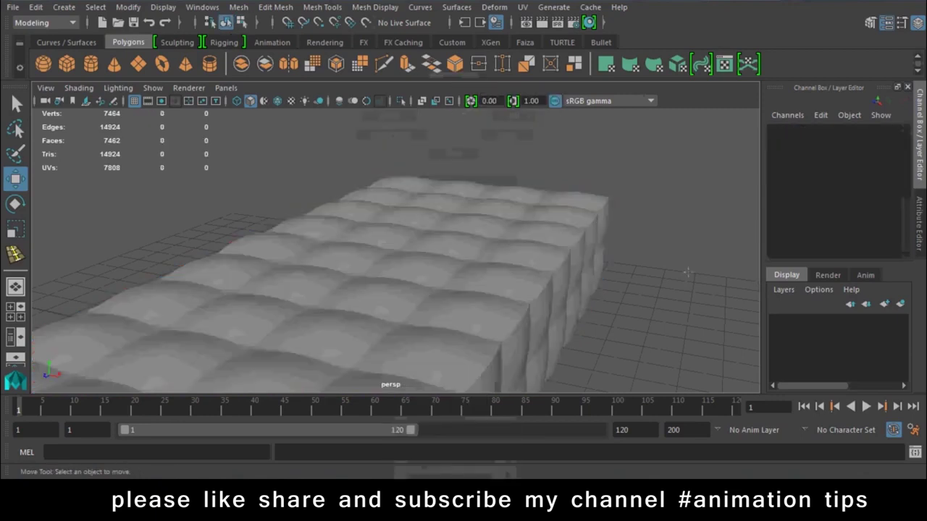
Step: Select the slab and switch it to face selection
alt+drag(641, 253, 518, 293)
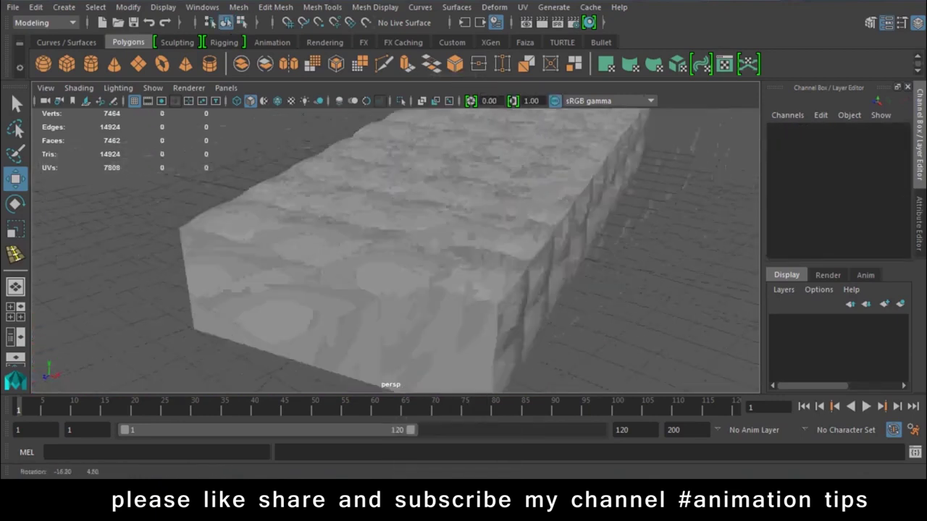
click(519, 295)
right_drag(515, 178, 574, 153)
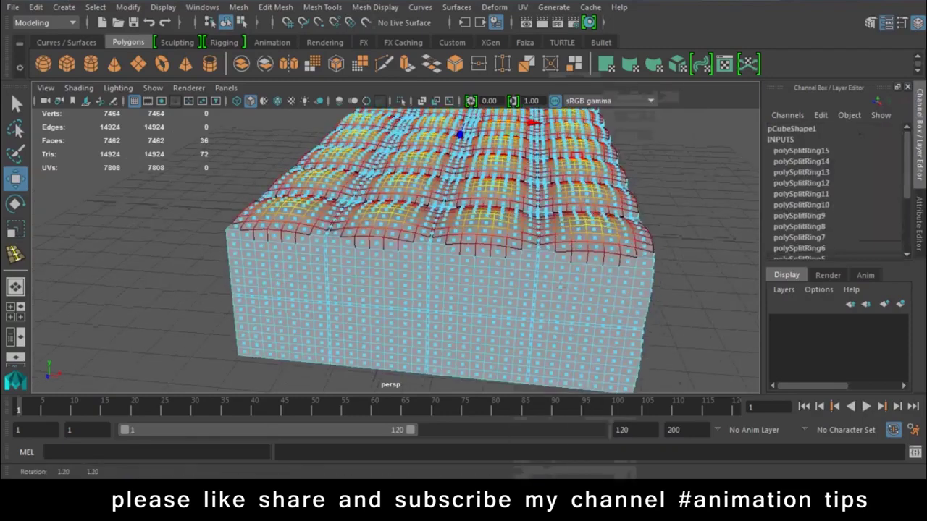
alt+drag(574, 152, 507, 145)
scroll(457, 276, up, 5)
scroll(457, 276, down, 3)
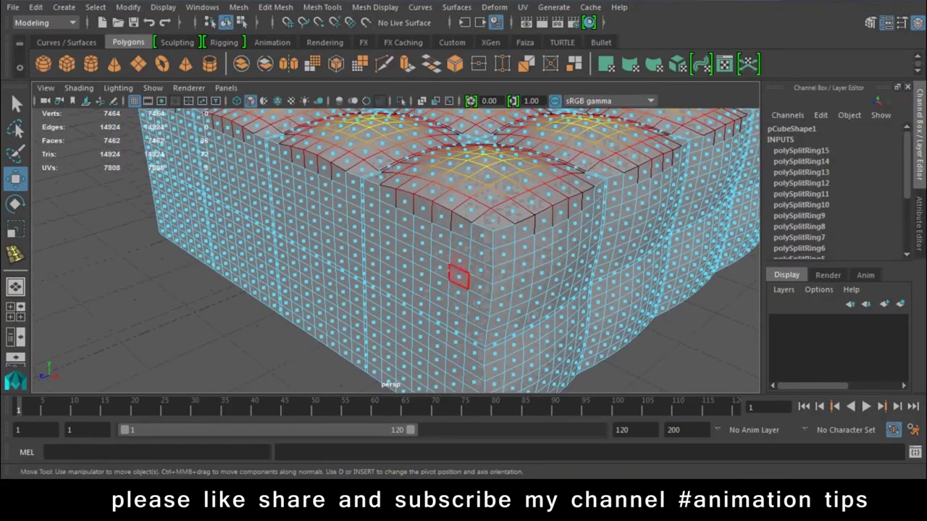
Step: Select several faces on the slab's left side and push them outward
click(422, 259)
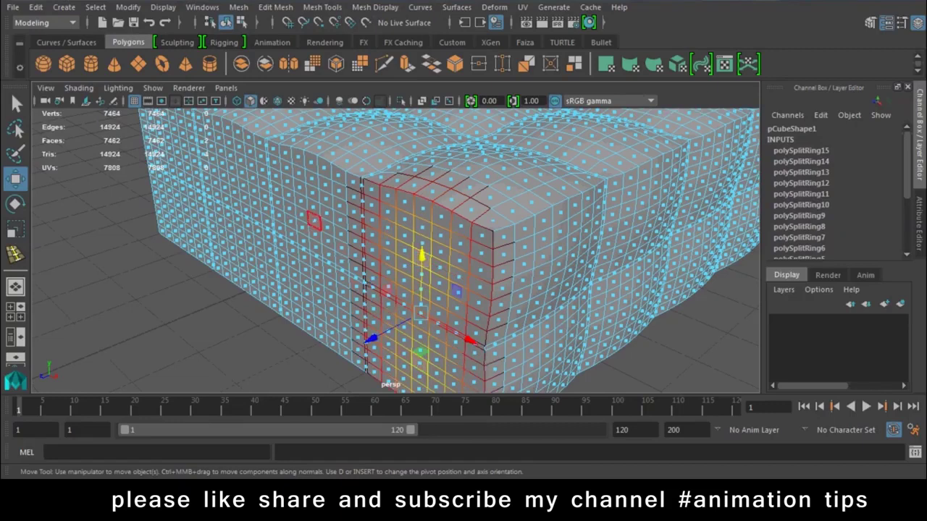
shift+click(313, 221)
shift+click(312, 305)
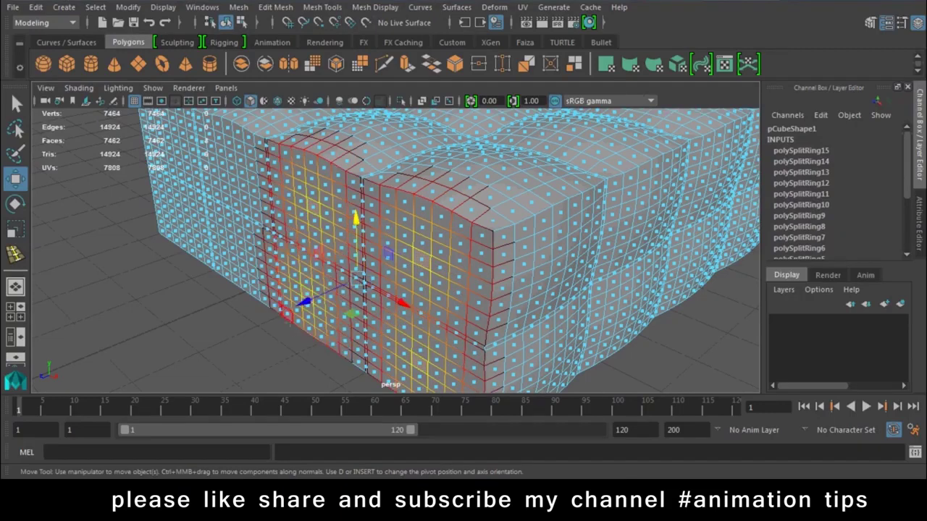
key(ctrl+z)
alt+drag(362, 283, 507, 275)
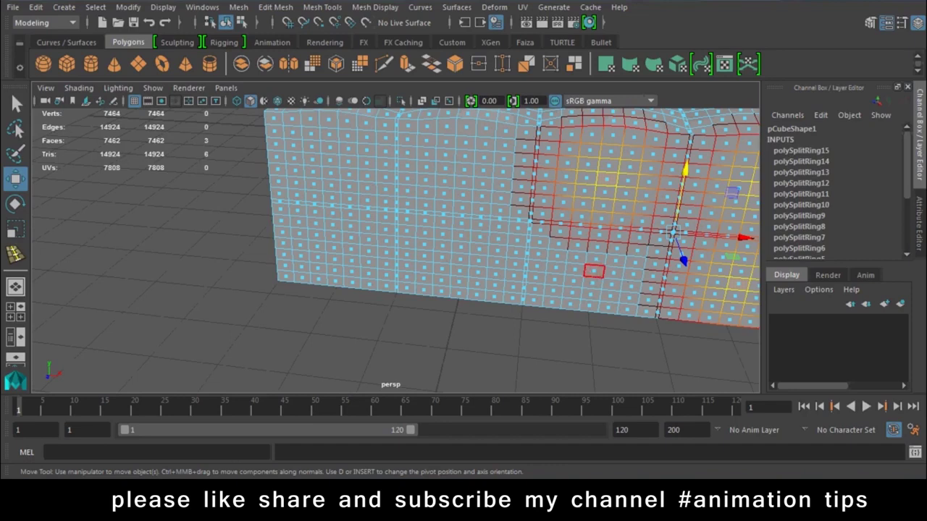
shift+click(593, 272)
shift+click(460, 259)
shift+click(333, 246)
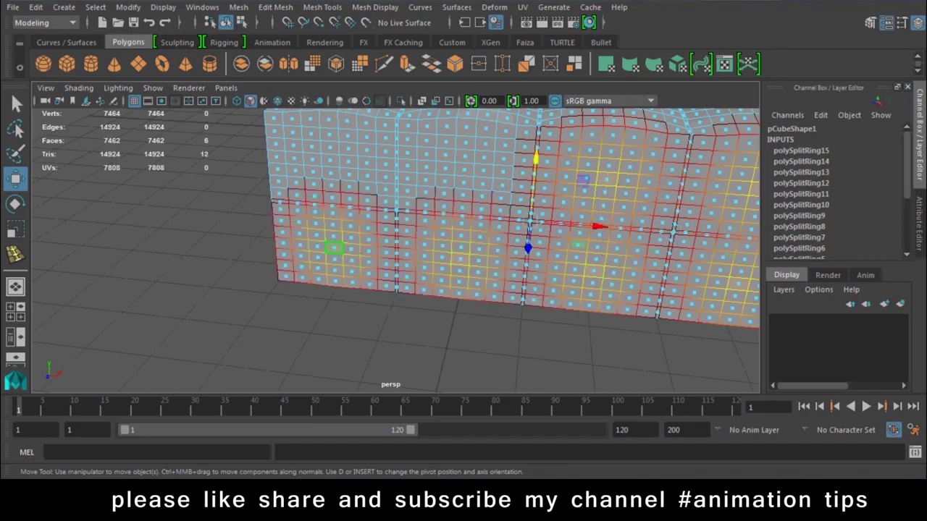
alt+drag(333, 246, 340, 305)
shift+click(325, 246)
shift+click(459, 259)
mouse_move(459, 258)
alt+mouse_down()
mouse_move(279, 380)
mouse_move(423, 258)
mouse_move(374, 255)
alt+mouse_up()
Step: Select blocks of faces on the front side and bulge them outward
scroll(340, 326, down, 5)
scroll(375, 254, up, 3)
scroll(374, 255, up, 3)
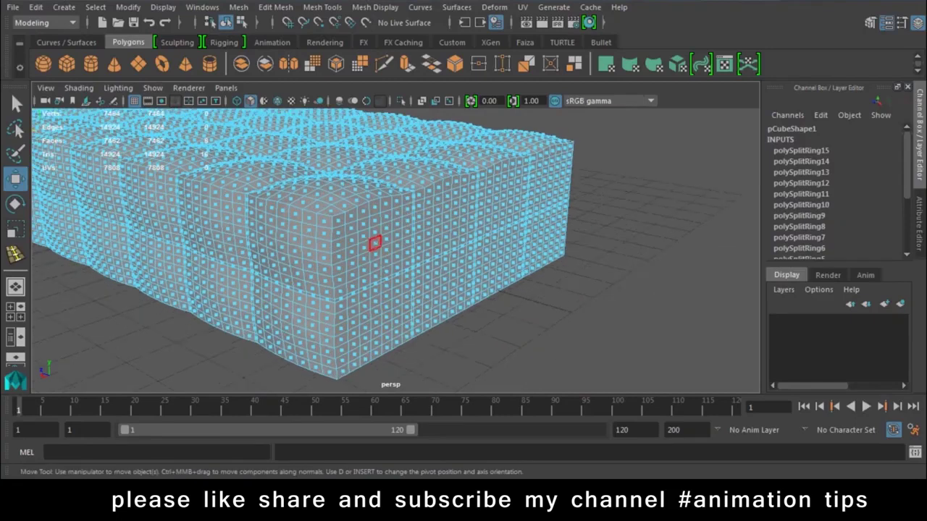
click(374, 243)
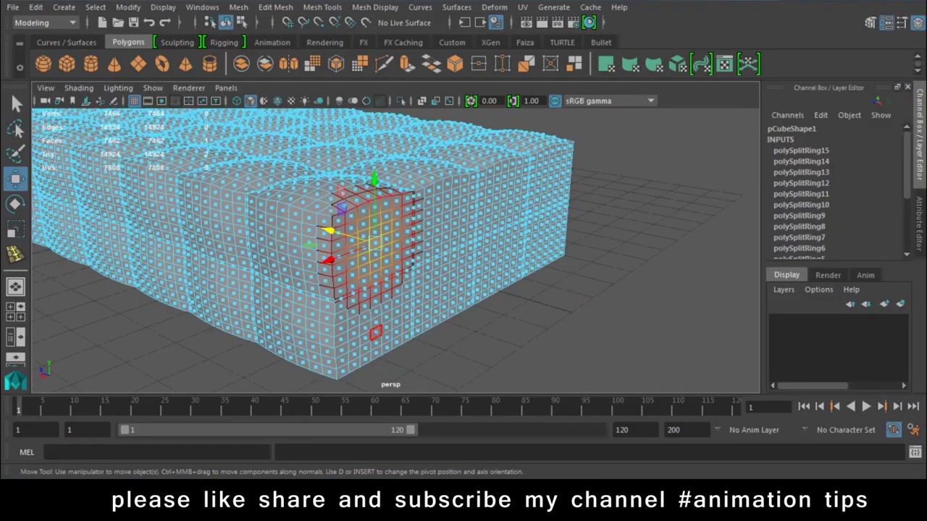
shift+click(374, 333)
shift+click(446, 216)
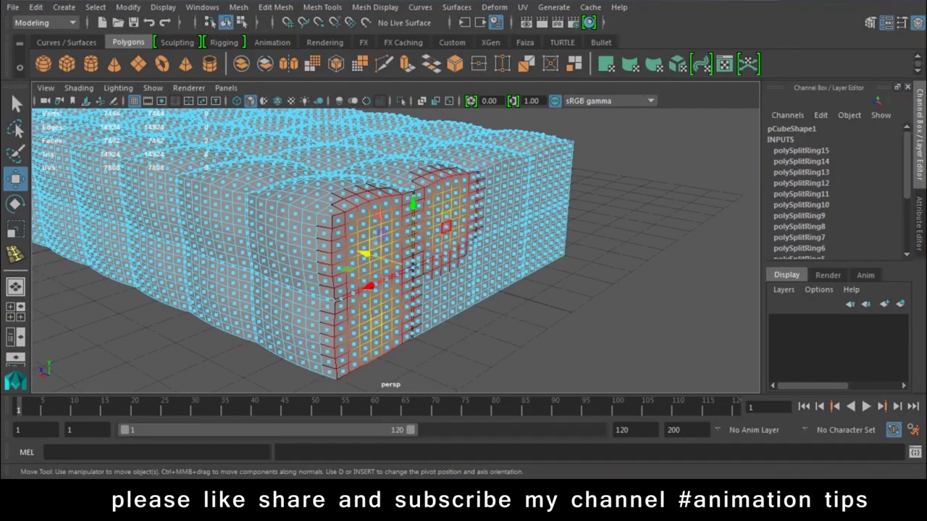
shift+click(443, 288)
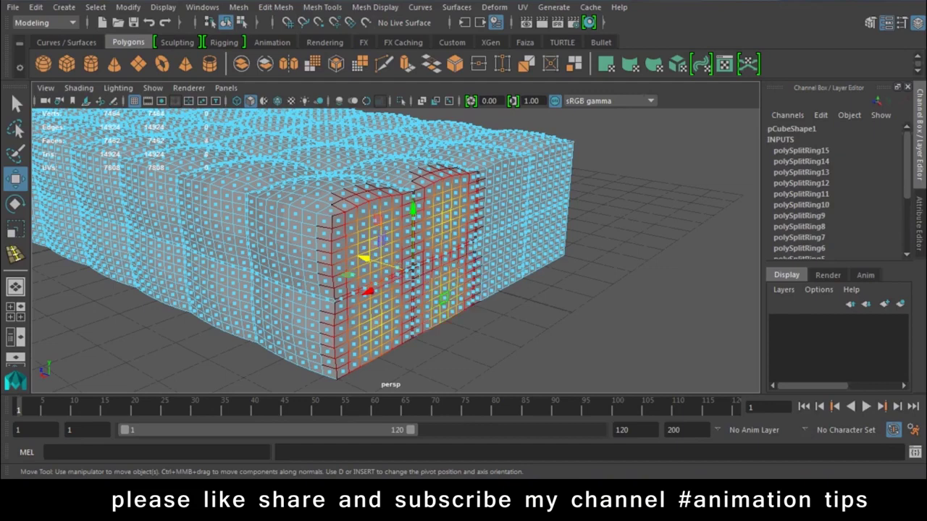
shift+click(499, 261)
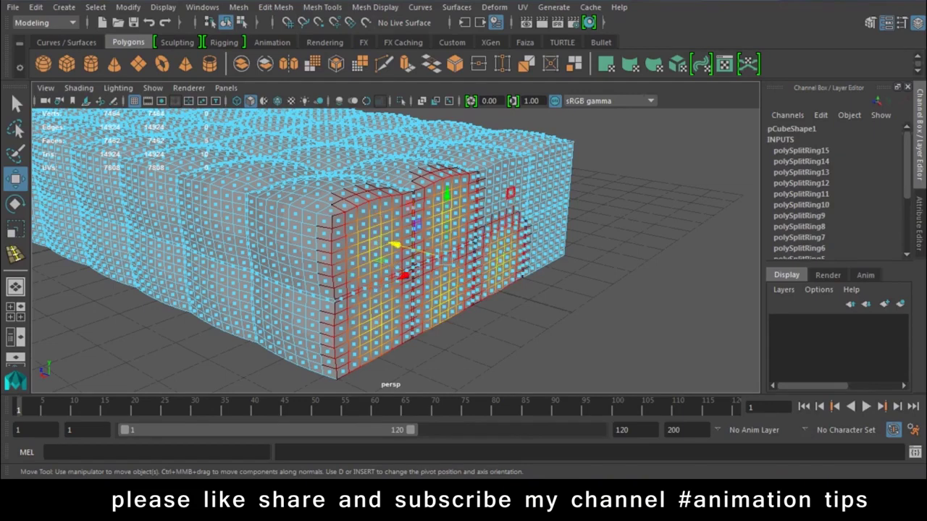
shift+click(503, 196)
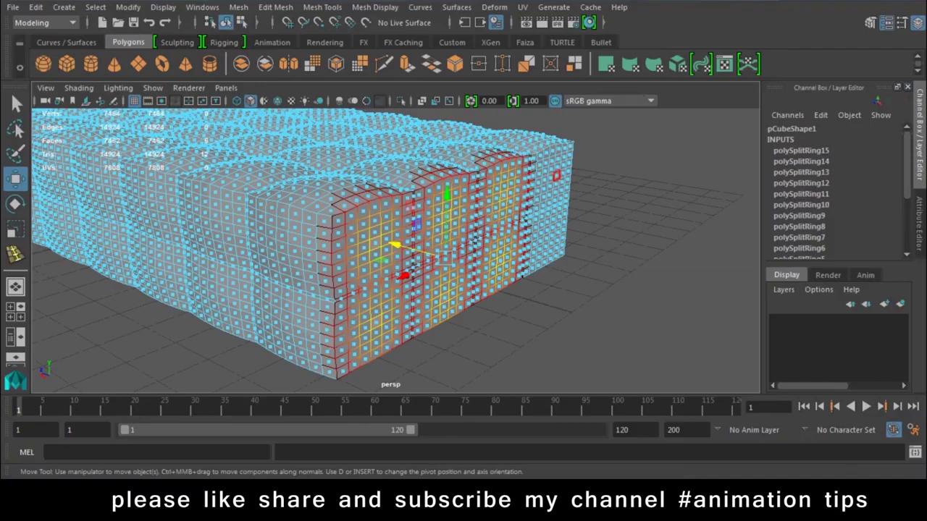
shift+click(550, 178)
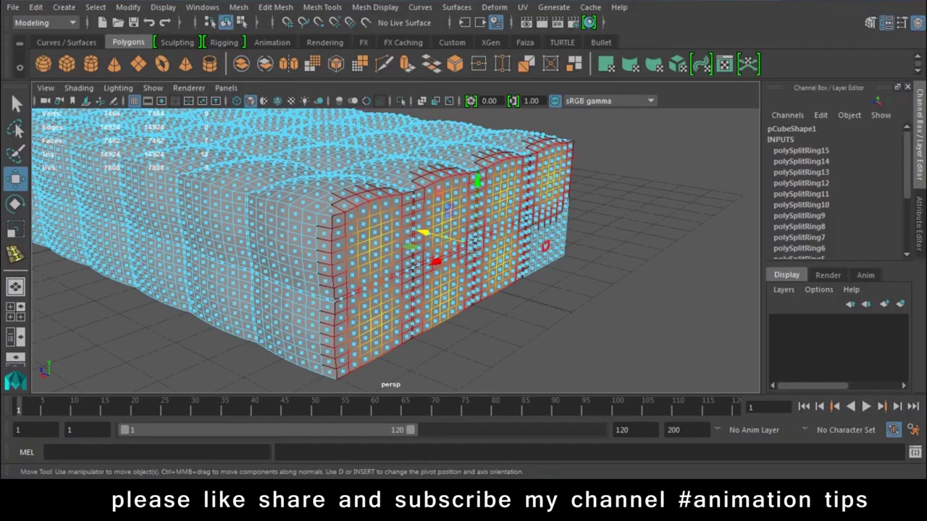
ctrl+middle_drag(423, 232, 433, 235)
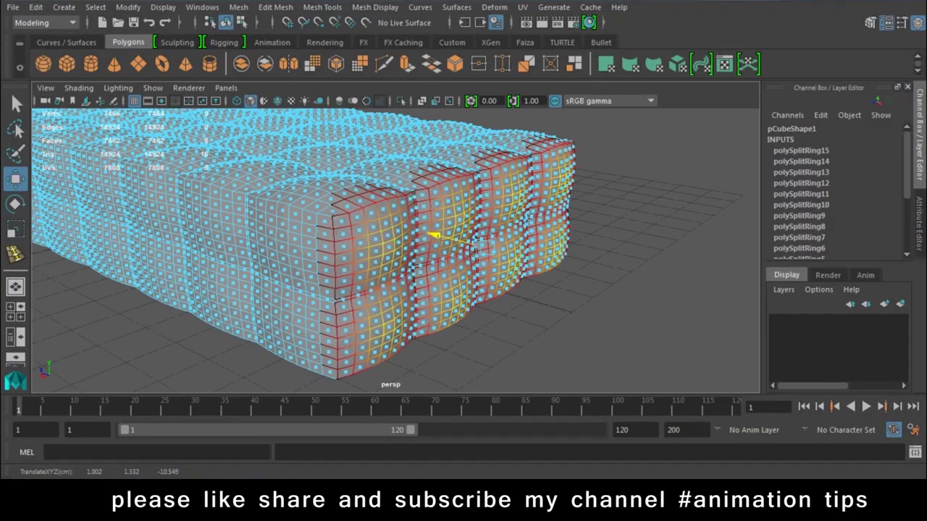
Step: Return to Object Mode and select the whole tufted slab
right_drag(428, 170, 424, 98)
scroll(406, 210, down, 5)
mouse_move(347, 210)
alt+mouse_down()
mouse_move(417, 209)
mouse_move(435, 239)
alt+mouse_up()
click(348, 268)
mouse_move(348, 268)
alt+mouse_down()
mouse_move(362, 264)
mouse_move(290, 214)
mouse_move(307, 221)
mouse_move(272, 181)
alt+mouse_up()
scroll(348, 268, up, 2)
Step: Duplicate the slab and rotate the copy 90° on Z and 180° on X
key(ctrl+d)
key(e)
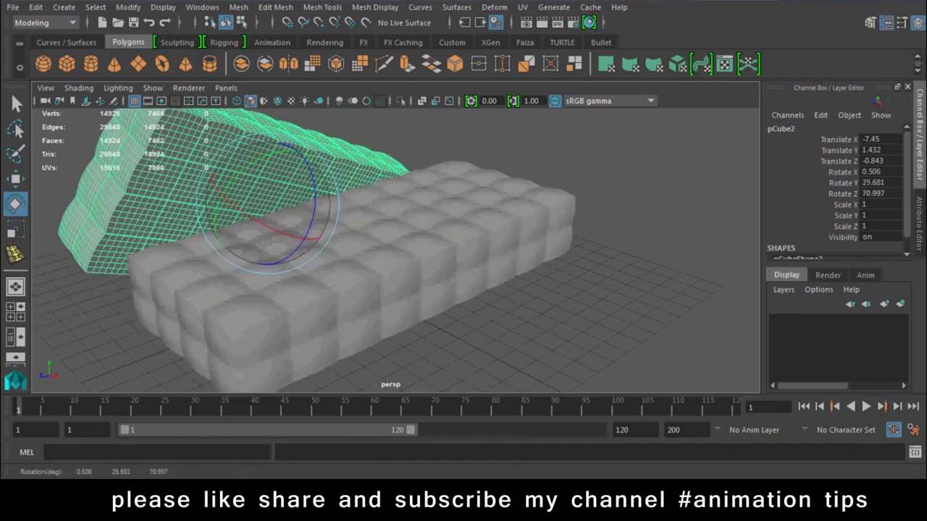
drag(270, 138, 258, 145)
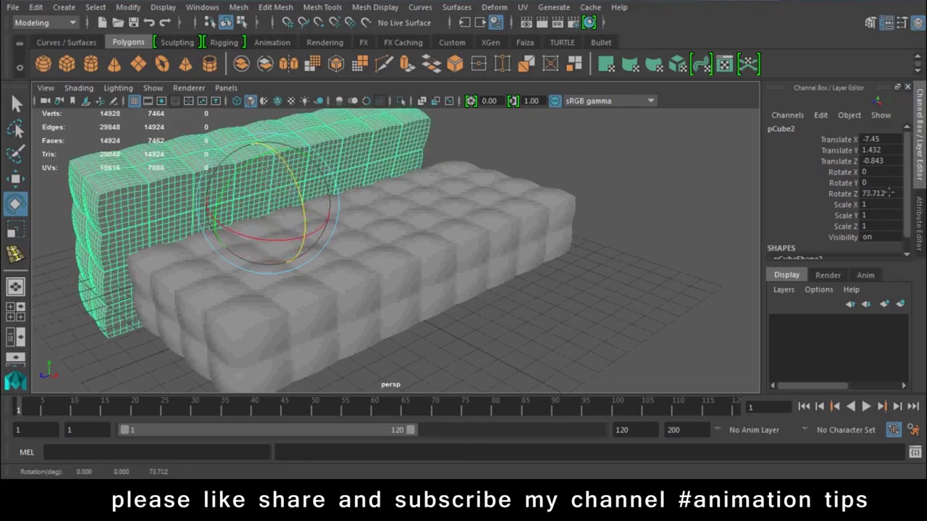
text(90)
key(Return)
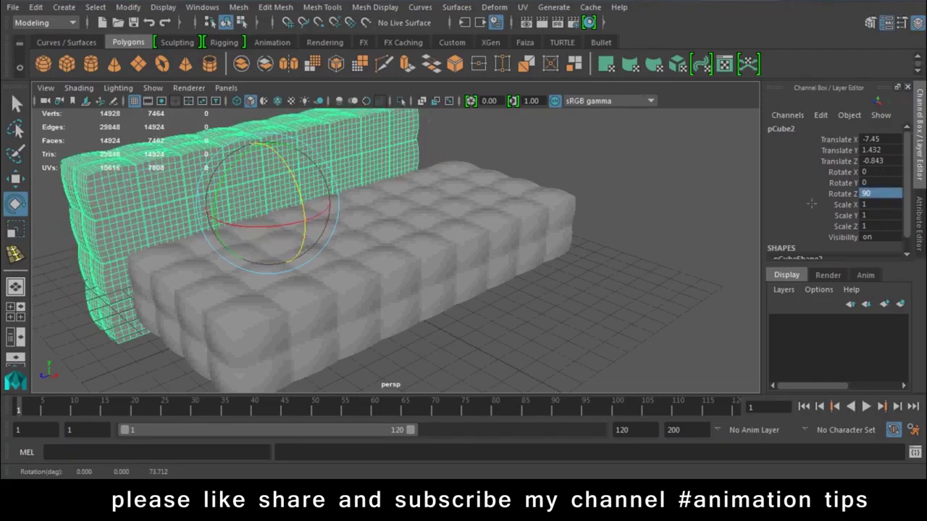
mouse_move(268, 148)
mouse_down()
mouse_move(224, 213)
mouse_move(232, 233)
mouse_move(217, 239)
mouse_up()
key(ctrl+z)
double_click(888, 171)
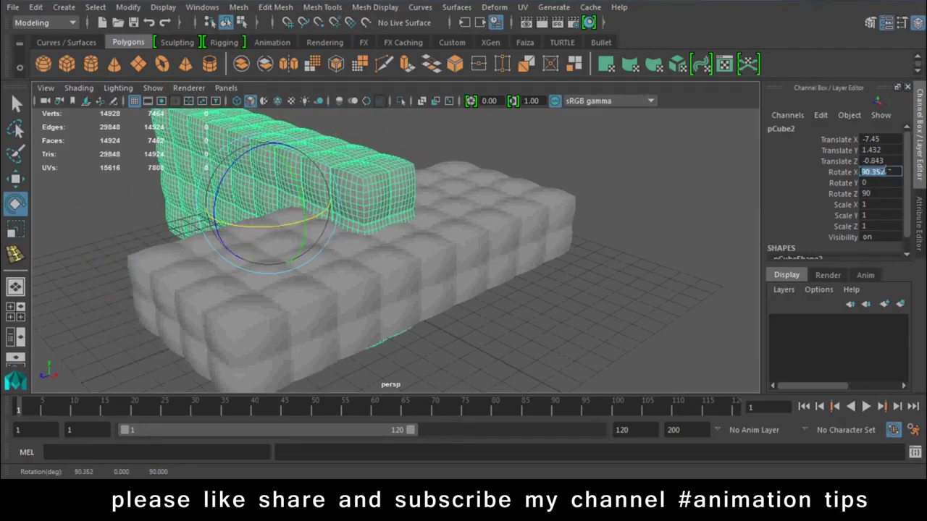
text(180)
key(Return)
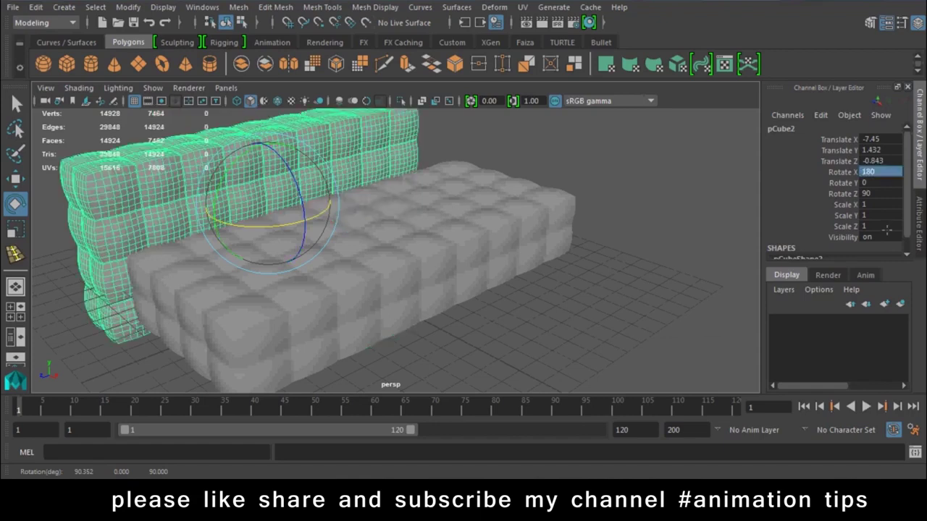
Step: Move the duplicate behind the seat, raising it so it stands as the backrest
key(w)
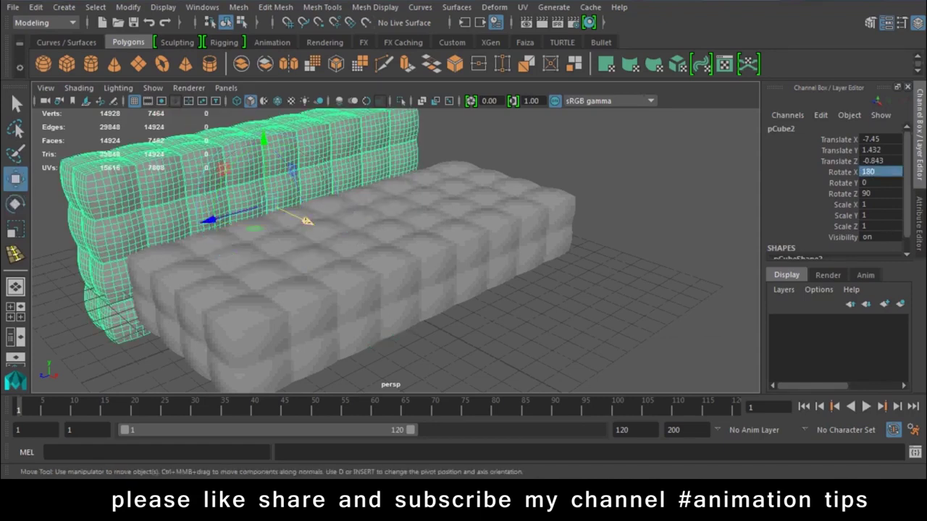
drag(307, 221, 356, 244)
drag(312, 166, 311, 138)
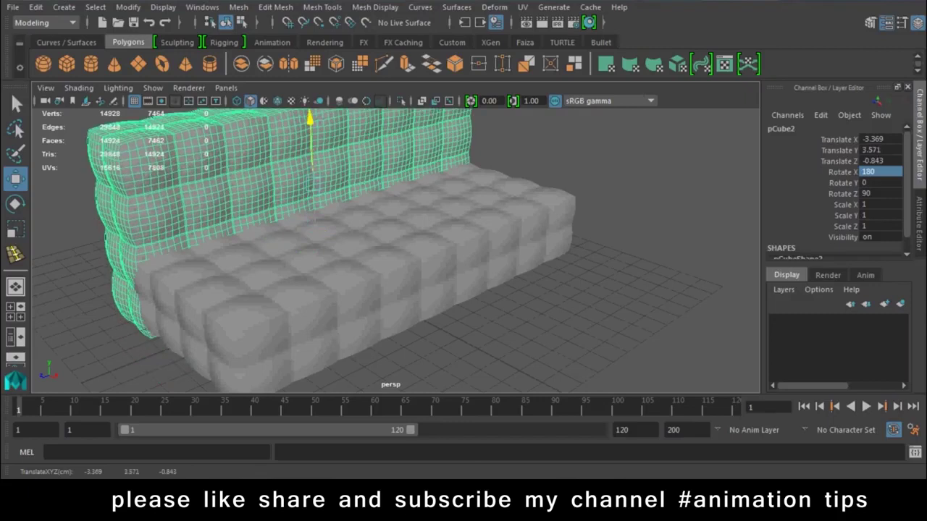
mouse_move(326, 218)
alt+mouse_down()
mouse_move(400, 182)
mouse_move(331, 174)
mouse_move(374, 178)
mouse_move(513, 304)
alt+mouse_up()
scroll(519, 307, down, 5)
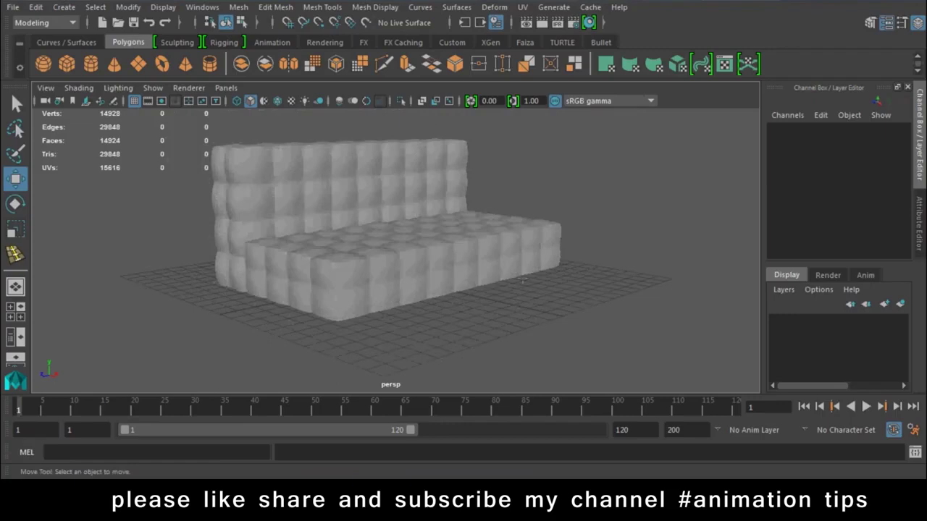
click(341, 181)
drag(354, 138, 354, 145)
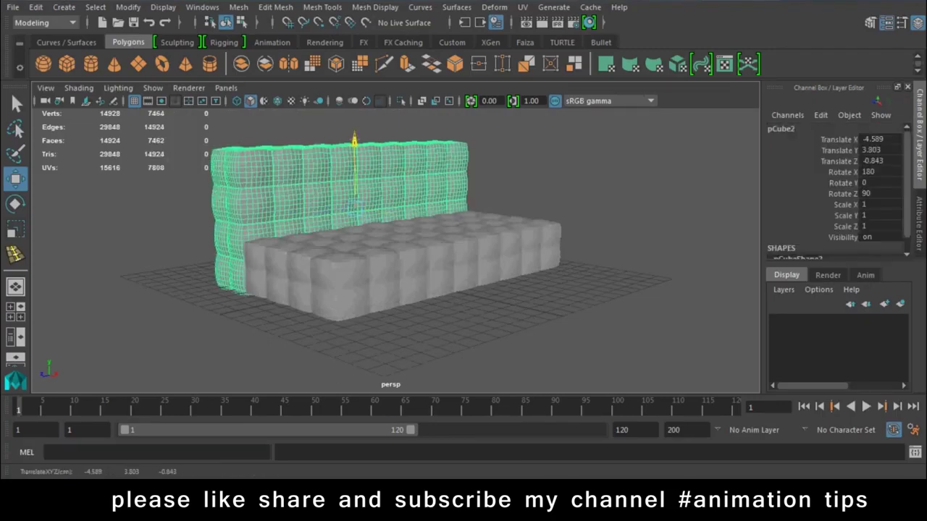
alt+drag(434, 217, 377, 209)
mouse_move(376, 210)
alt+right_down()
mouse_move(435, 217)
mouse_move(406, 210)
alt+right_up()
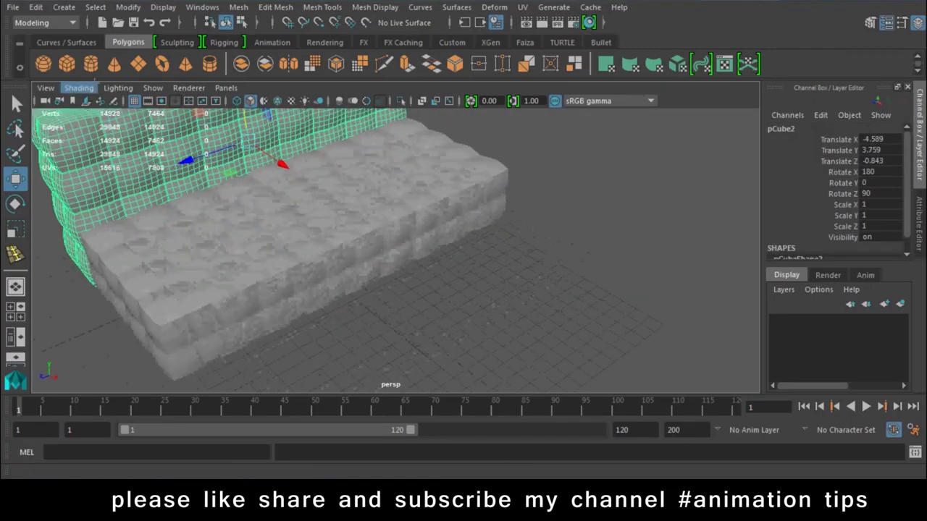
click(66, 64)
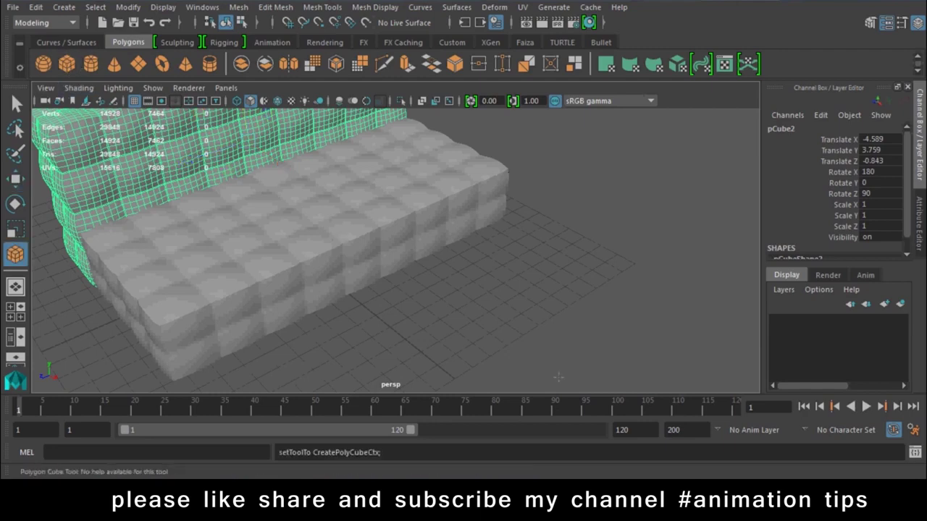
Step: Draw a thin 4.179 × 0.13 × 6.901 cube and set width and depth subdivisions to 12
mouse_move(534, 190)
mouse_down()
mouse_move(508, 265)
mouse_move(480, 293)
mouse_move(503, 246)
mouse_up()
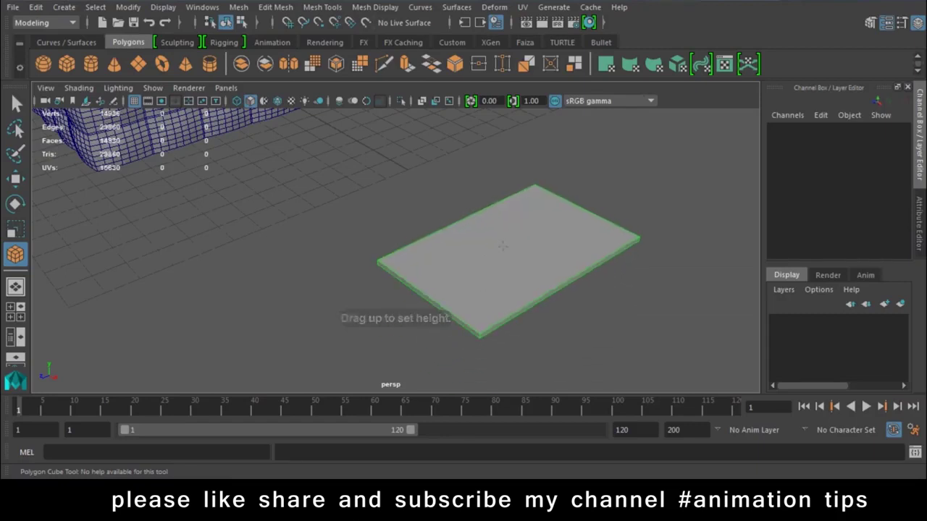
key(w)
scroll(434, 304, up, 2)
scroll(421, 351, up, 3)
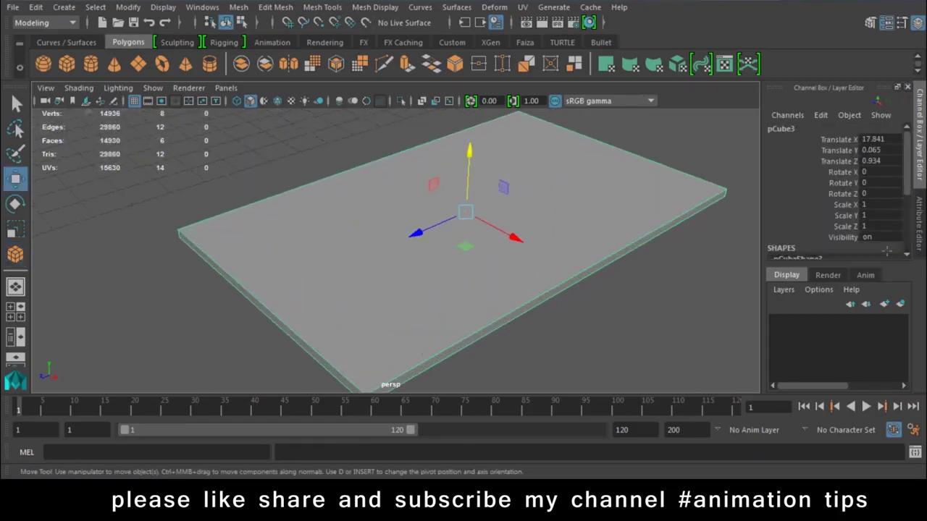
scroll(885, 247, down, 3)
scroll(875, 228, down, 2)
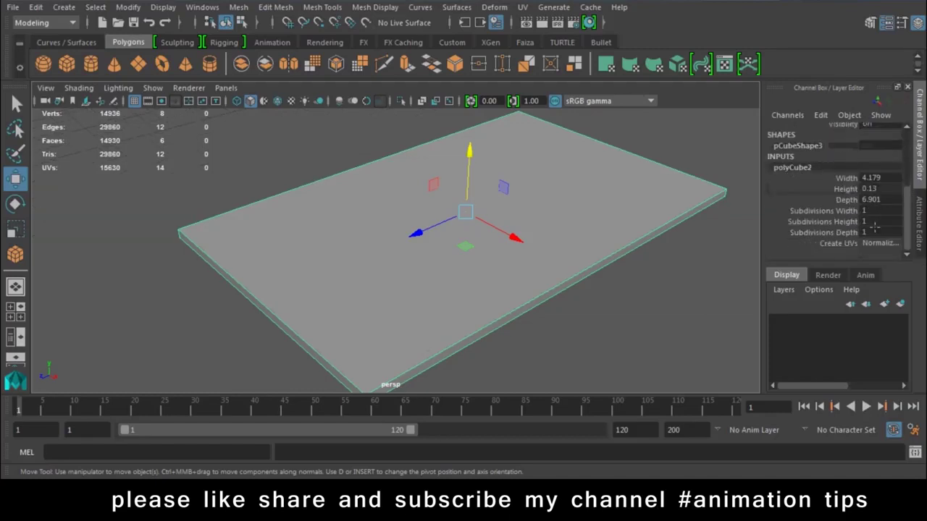
click(823, 210)
ctrl+click(824, 232)
middle_drag(464, 204, 564, 236)
right_drag(516, 174, 454, 231)
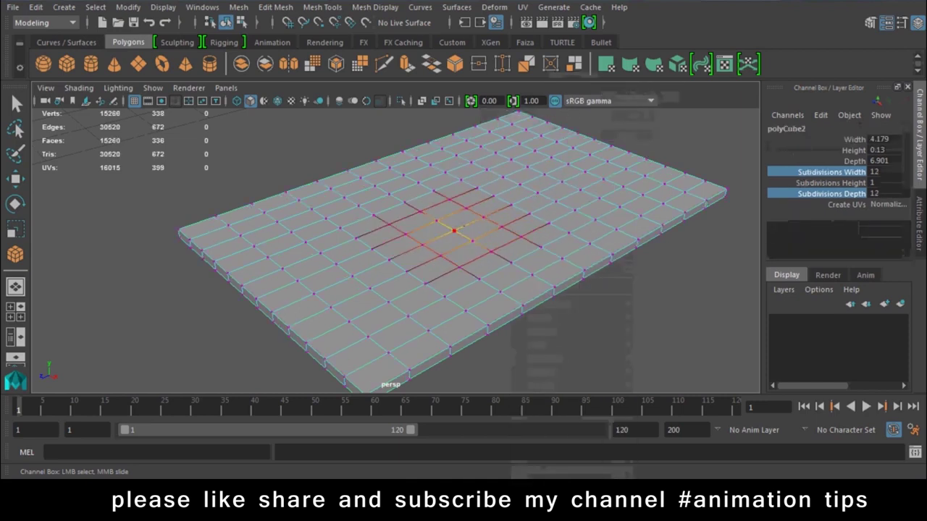
right_drag(472, 123, 480, 176)
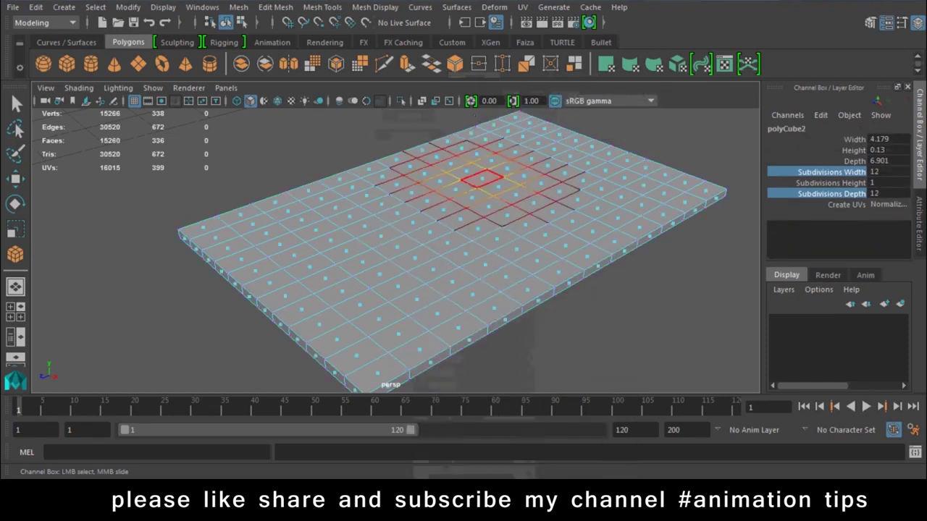
Step: Select a centre face, widen the soft-selection falloff, and lift the middle into a bulge
click(459, 217)
key(w)
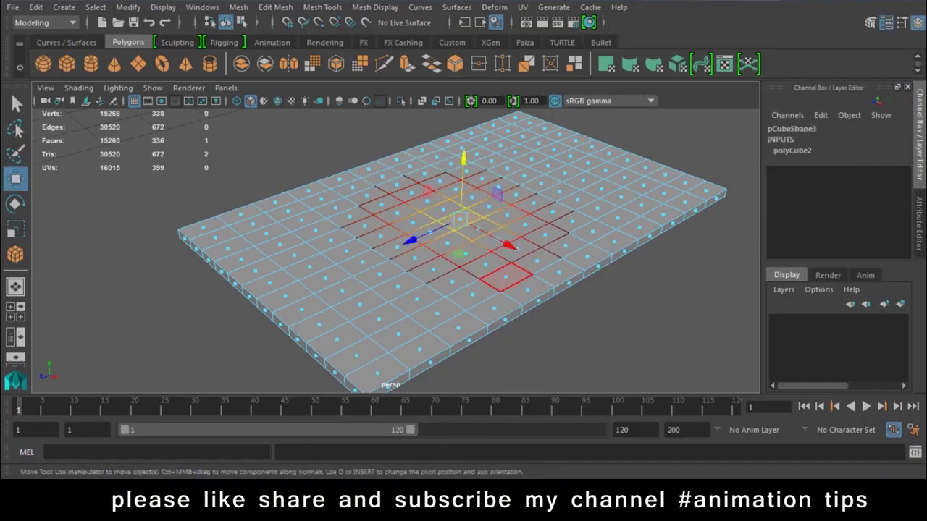
alt+drag(526, 325, 525, 268)
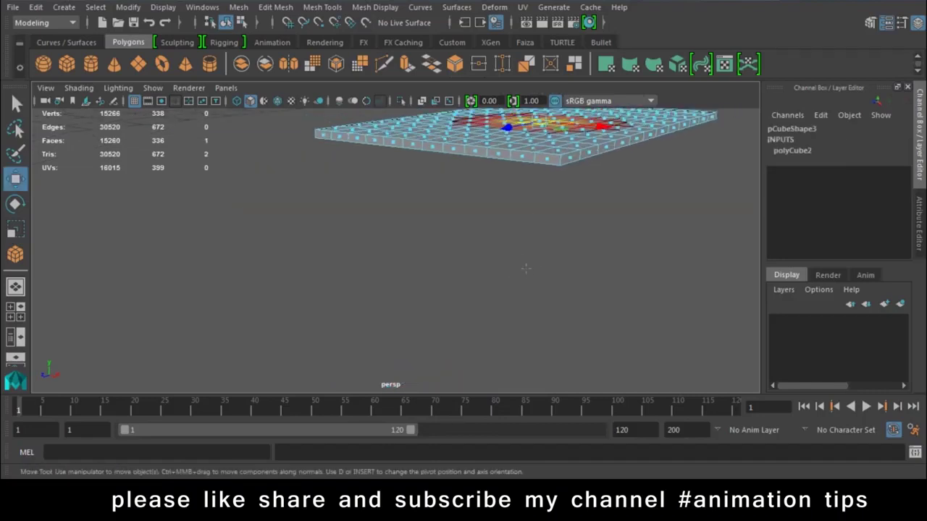
key(f)
alt+right_drag(526, 268, 240, 221)
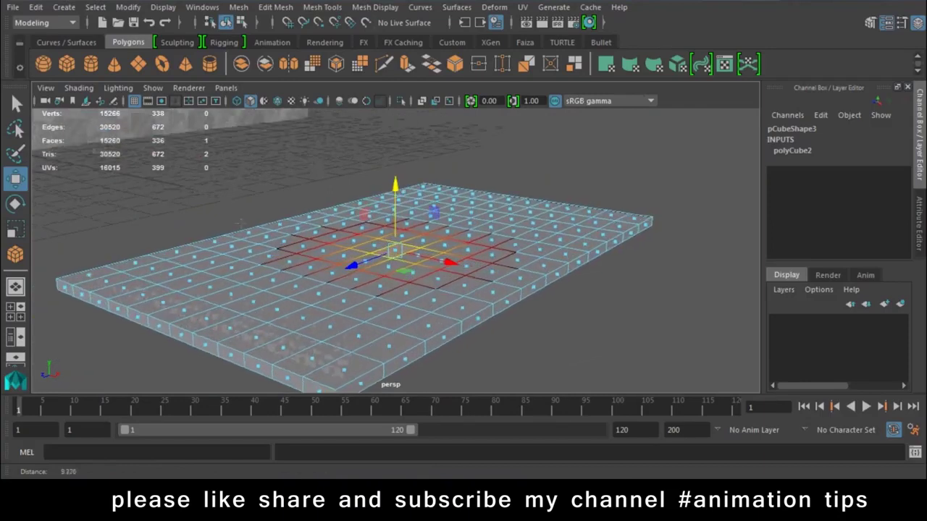
alt+drag(240, 221, 304, 217)
middle_drag(305, 217, 341, 217)
middle_drag(394, 250, 434, 249)
mouse_move(435, 250)
alt+mouse_down()
mouse_move(447, 186)
mouse_move(397, 185)
mouse_move(395, 138)
mouse_move(405, 145)
mouse_move(405, 218)
mouse_move(405, 131)
mouse_move(412, 167)
mouse_move(463, 173)
mouse_move(397, 259)
alt+mouse_up()
key(ctrl+z)
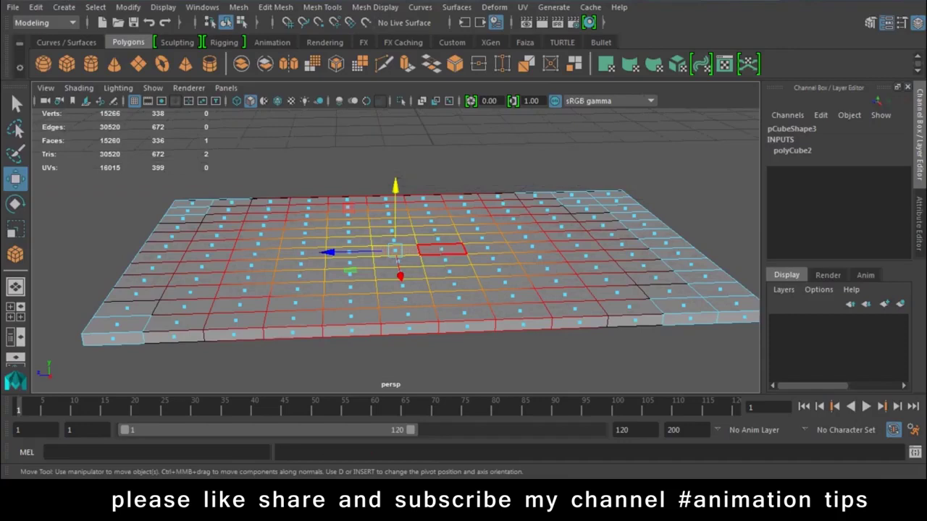
mouse_move(420, 181)
mouse_down()
mouse_move(420, 131)
mouse_move(393, 258)
mouse_move(417, 217)
mouse_move(420, 311)
mouse_move(377, 318)
mouse_move(456, 269)
mouse_up()
click(441, 262)
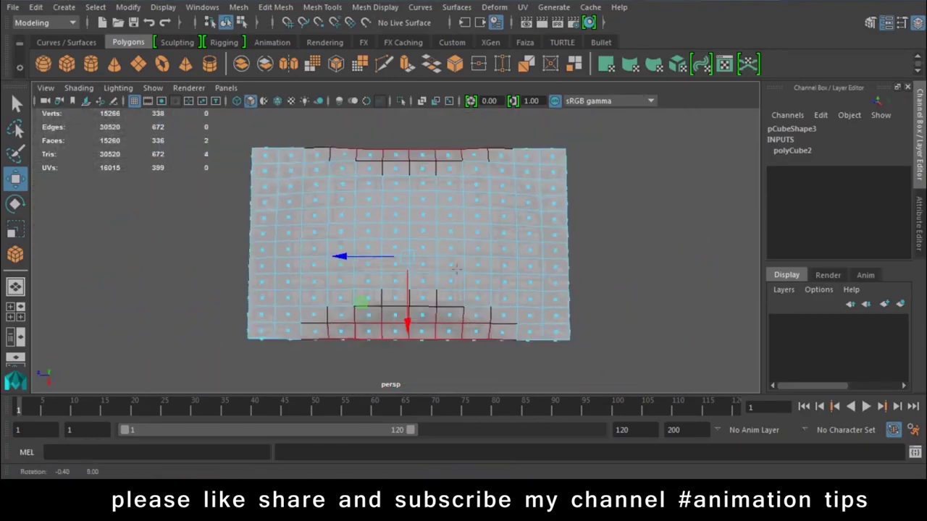
Step: Pinch the top, bottom and right edge centres inward using vertex selections
right_drag(543, 115, 496, 168)
click(445, 171)
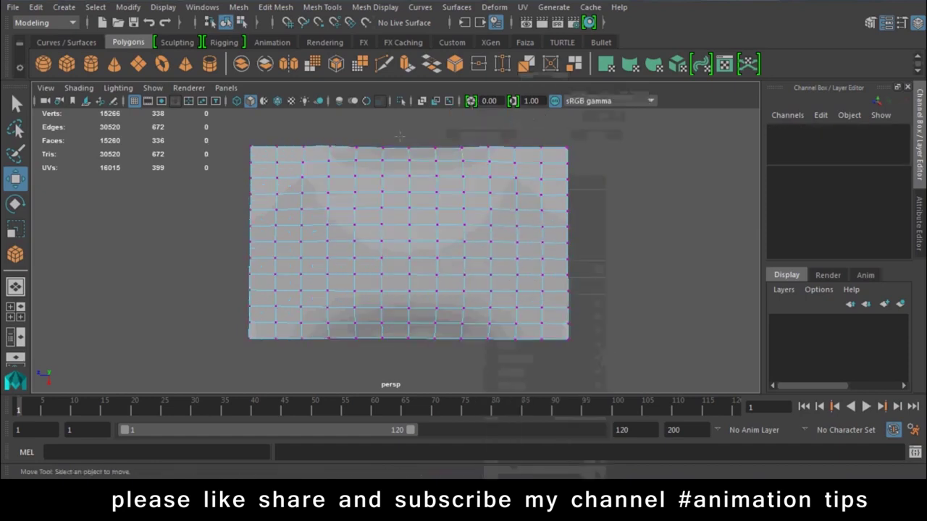
click(413, 174)
drag(412, 242, 414, 251)
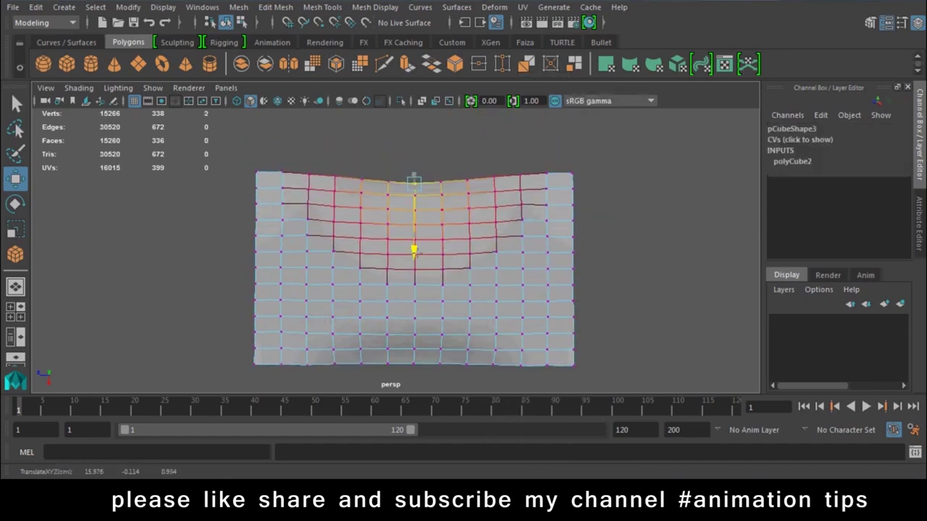
alt+middle_drag(415, 257, 416, 194)
drag(408, 303, 420, 320)
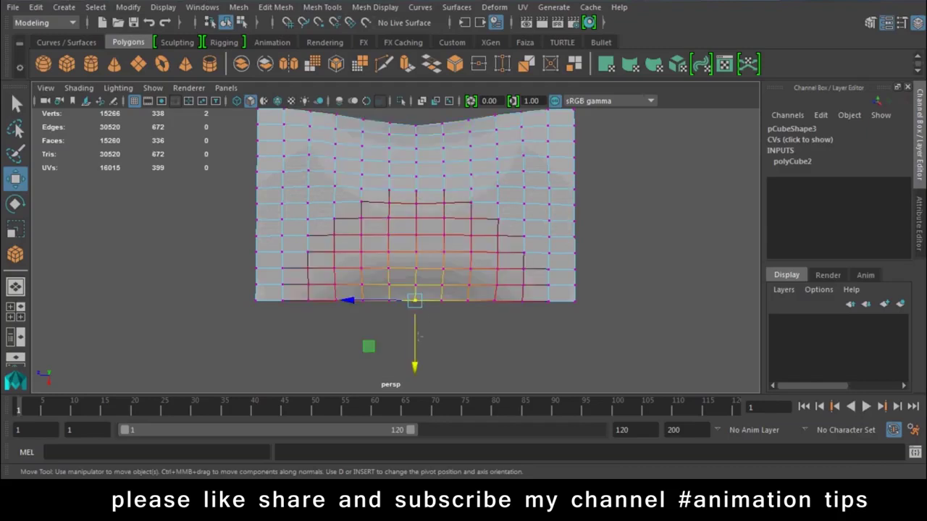
drag(414, 362, 415, 350)
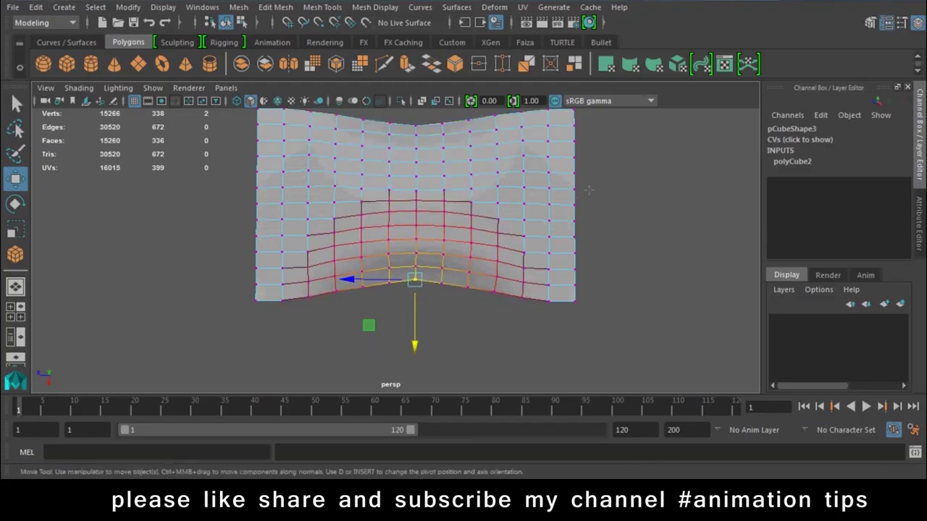
drag(589, 189, 565, 210)
drag(510, 197, 491, 197)
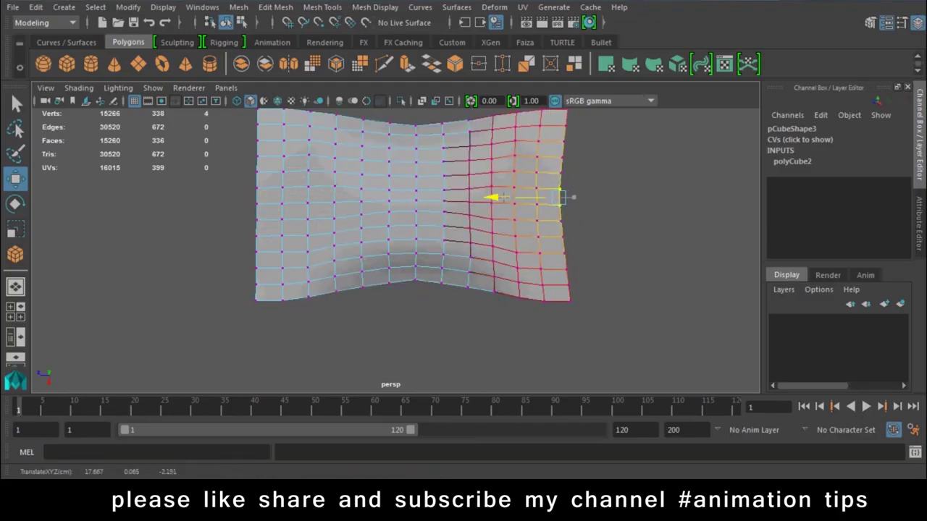
mouse_move(264, 206)
alt+mouse_down()
mouse_move(226, 228)
mouse_move(237, 233)
alt+mouse_up()
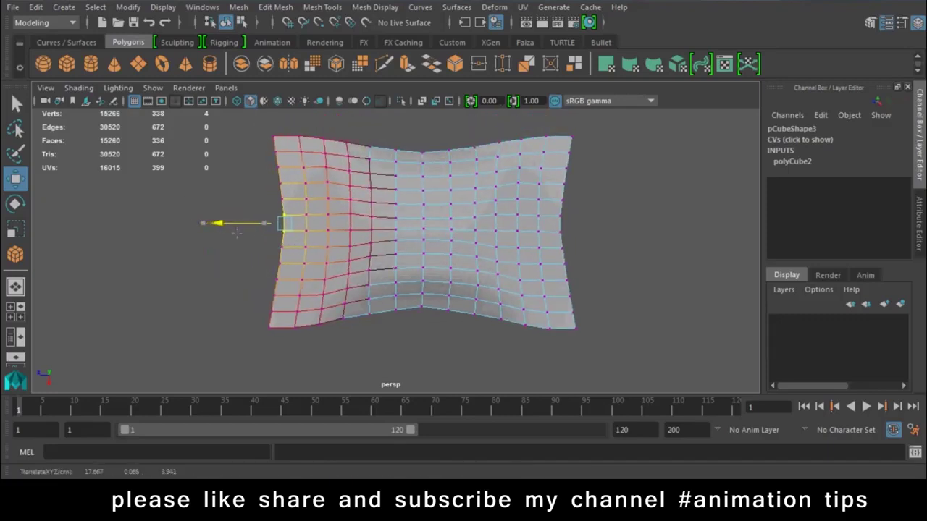
mouse_move(262, 262)
alt+mouse_down()
mouse_move(616, 192)
mouse_move(406, 210)
mouse_move(318, 181)
mouse_move(333, 183)
alt+mouse_up()
right_drag(499, 134, 507, 97)
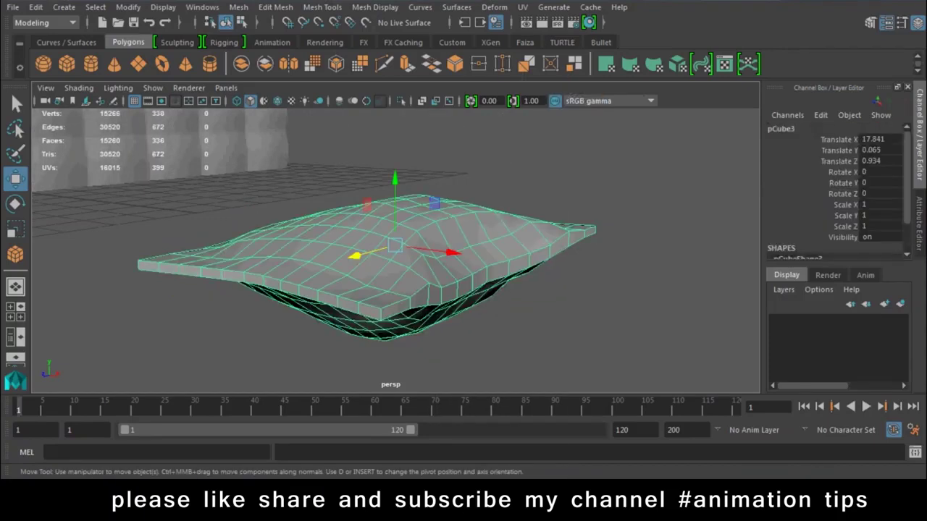
Step: Move the pillow over the left end of the sofa seat
click(464, 340)
mouse_move(463, 340)
alt+mouse_down()
mouse_move(489, 244)
mouse_move(435, 246)
alt+mouse_up()
click(536, 300)
drag(576, 290, 282, 292)
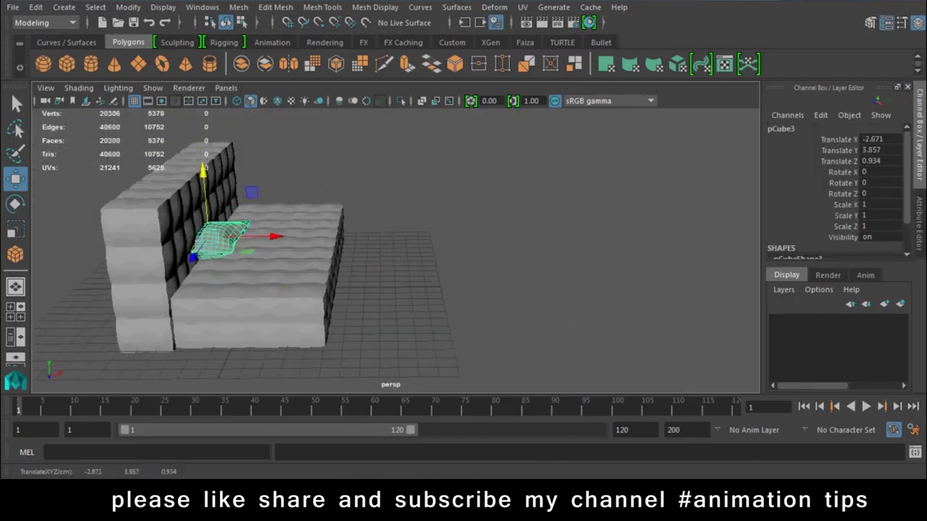
Step: Tilt the pillow backward so it leans toward the backrest
key(e)
mouse_move(305, 236)
mouse_down()
mouse_move(294, 279)
mouse_move(405, 290)
mouse_up()
drag(434, 217, 449, 246)
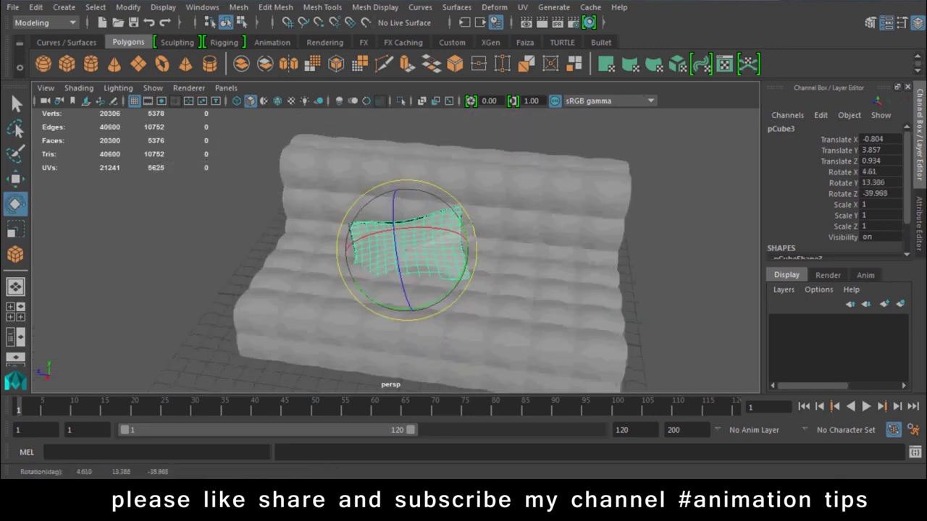
mouse_move(435, 290)
alt+mouse_down()
mouse_move(391, 289)
mouse_move(406, 290)
mouse_move(258, 258)
alt+mouse_up()
Step: Fine-tune the pillow's position along the sofa and adjust its tilt
key(w)
alt+drag(362, 289, 471, 289)
mouse_move(303, 298)
mouse_down()
mouse_move(332, 299)
mouse_move(323, 268)
mouse_up()
key(e)
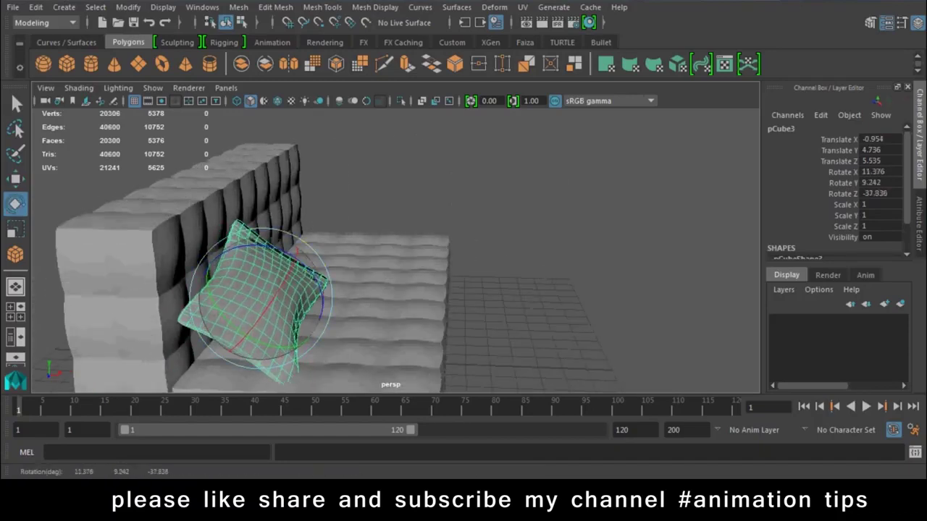
key(q)
alt+drag(290, 326, 376, 326)
mouse_move(319, 319)
alt+middle_down()
mouse_move(339, 330)
mouse_move(282, 327)
alt+middle_up()
Step: Rest the pillow against the backrest, then duplicate it toward the sofa's other end
key(w)
key(e)
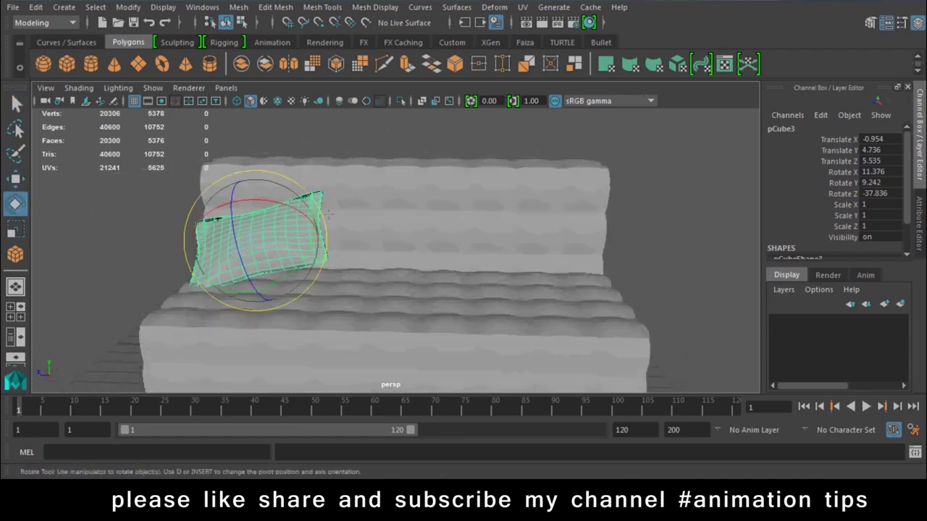
drag(318, 211, 329, 231)
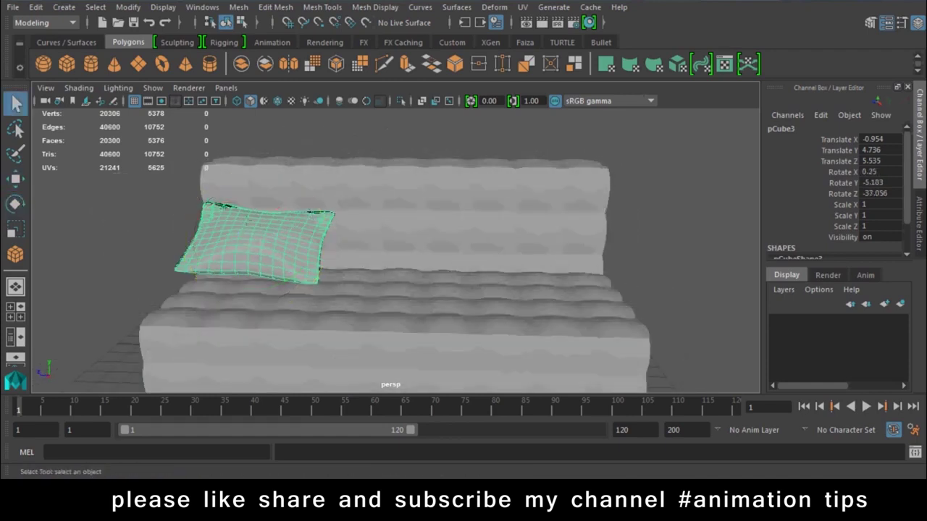
key(w)
drag(253, 176, 258, 186)
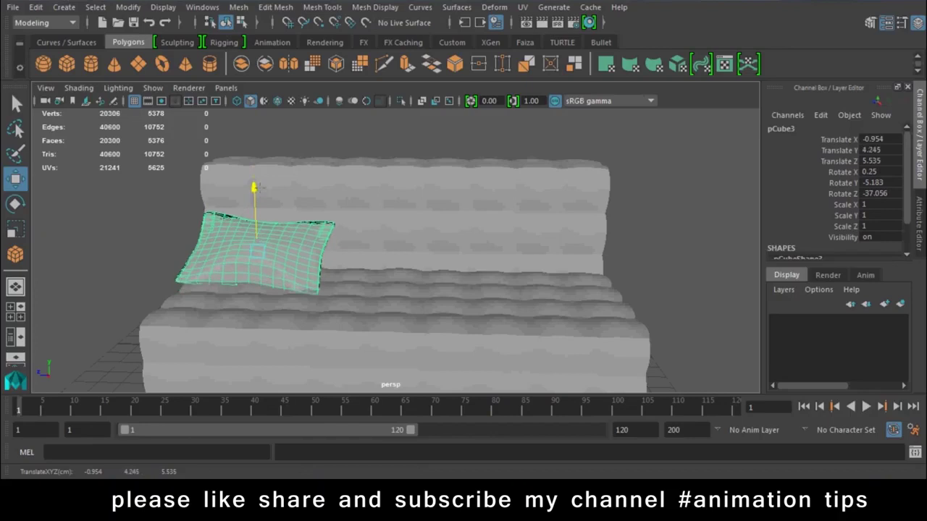
key(ctrl+d)
drag(194, 251, 651, 261)
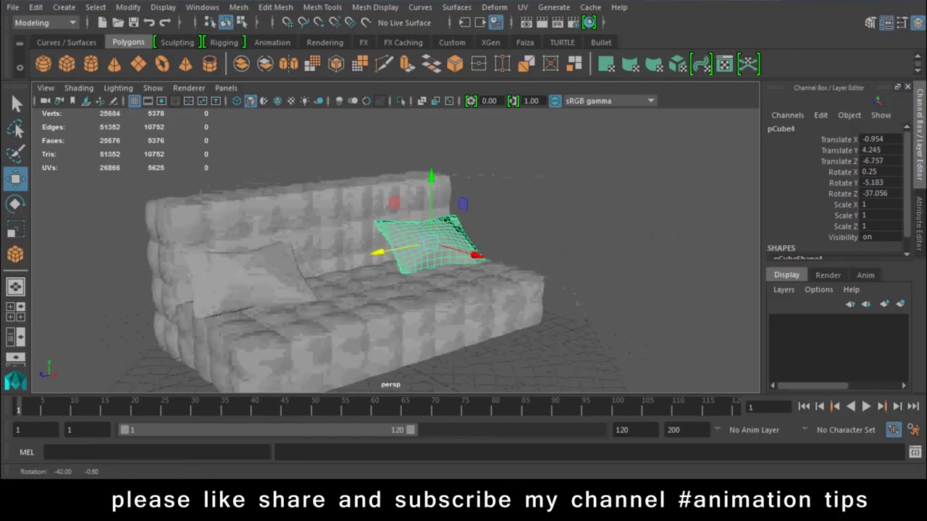
Step: Deselect the copied pillow and orbit to review the sofa with both pillows
click(698, 256)
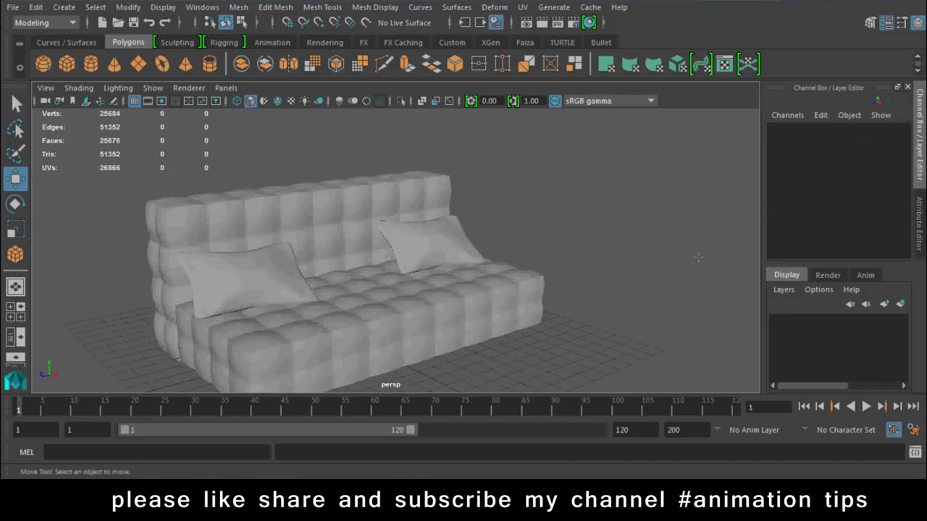
alt+drag(391, 275, 420, 279)
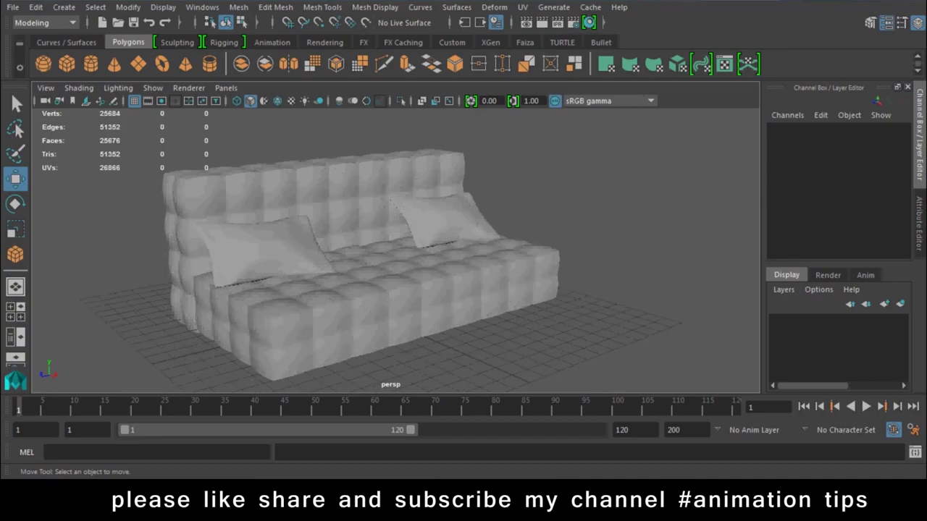